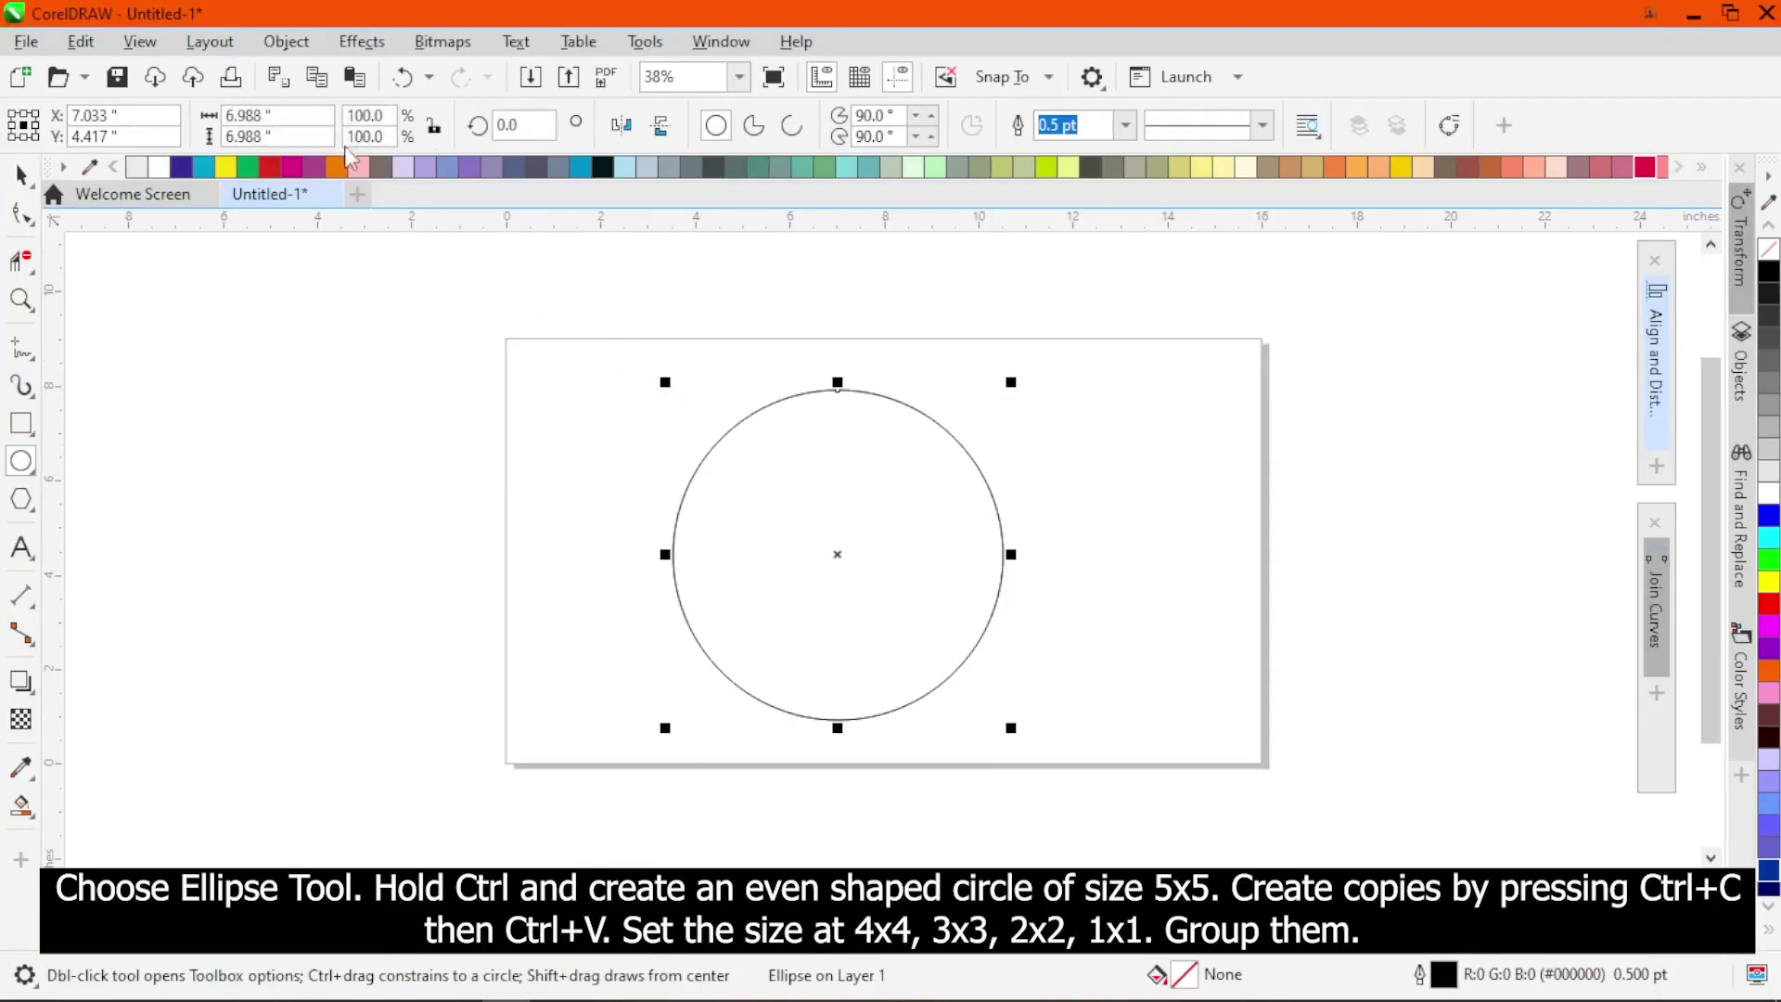
Step: Set the circle's diameter to 5 inches
{"action": "triple_click", "coordinate": [308, 121]}
{"action": "type", "text": "5"}
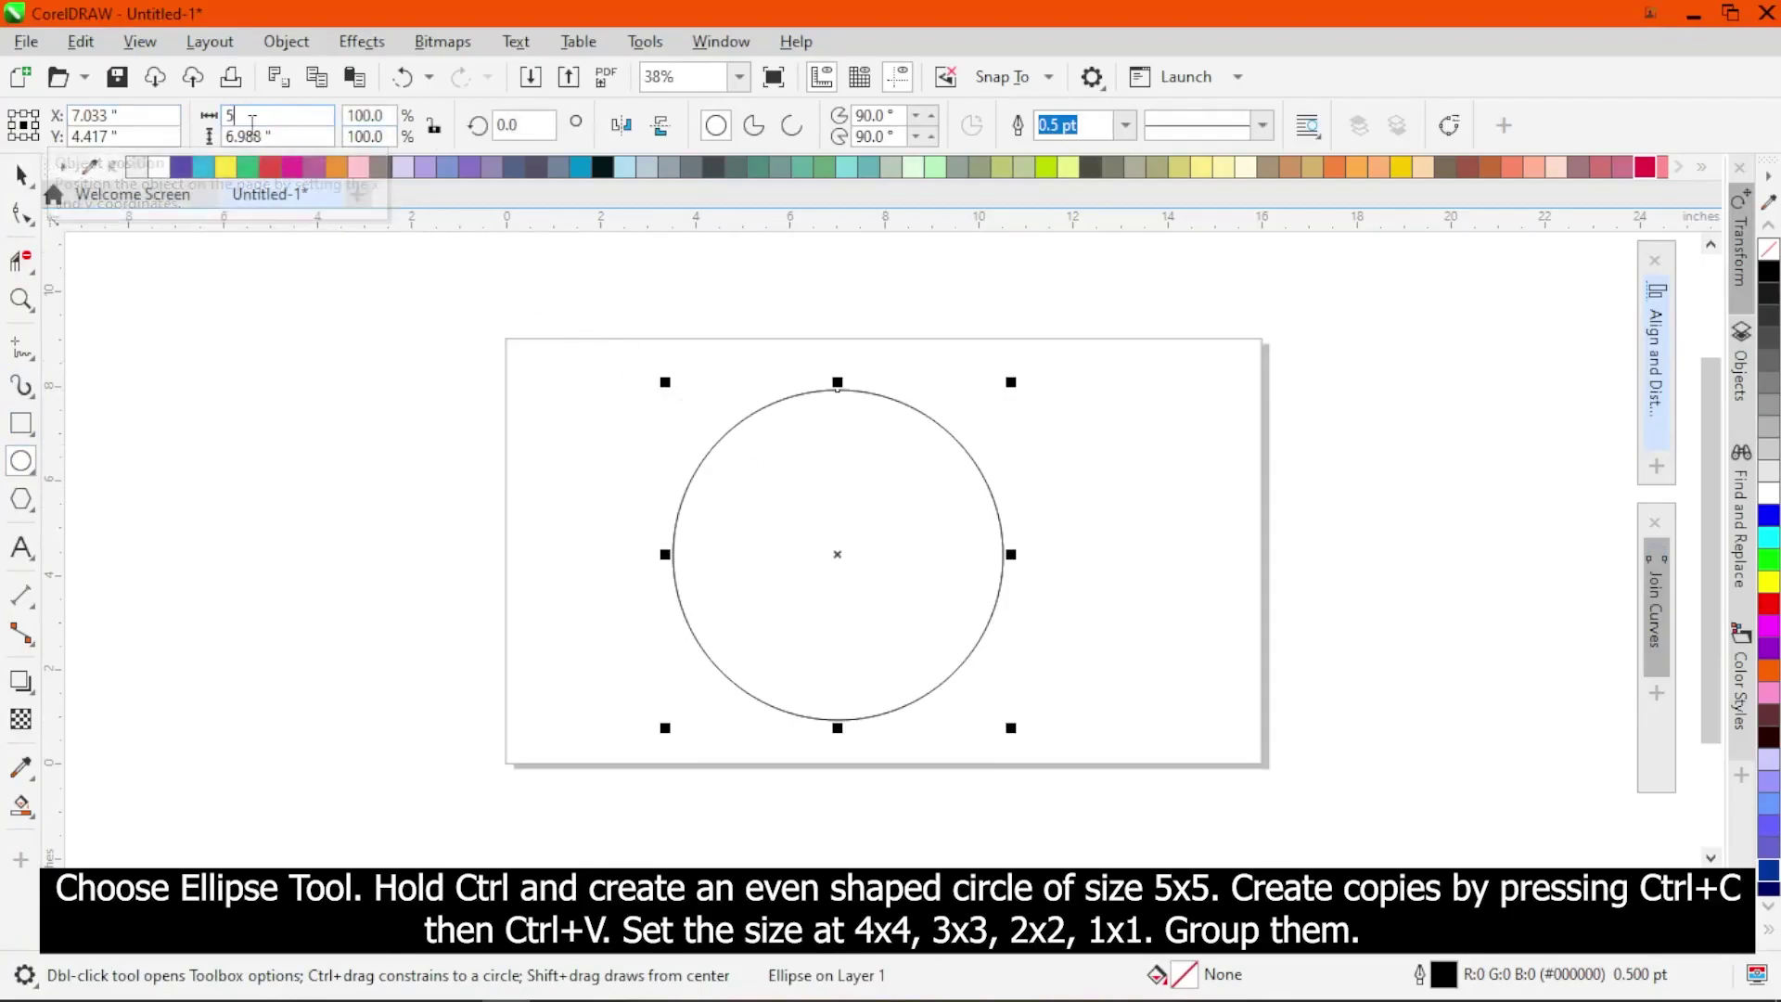
{"action": "key", "text": "Return"}
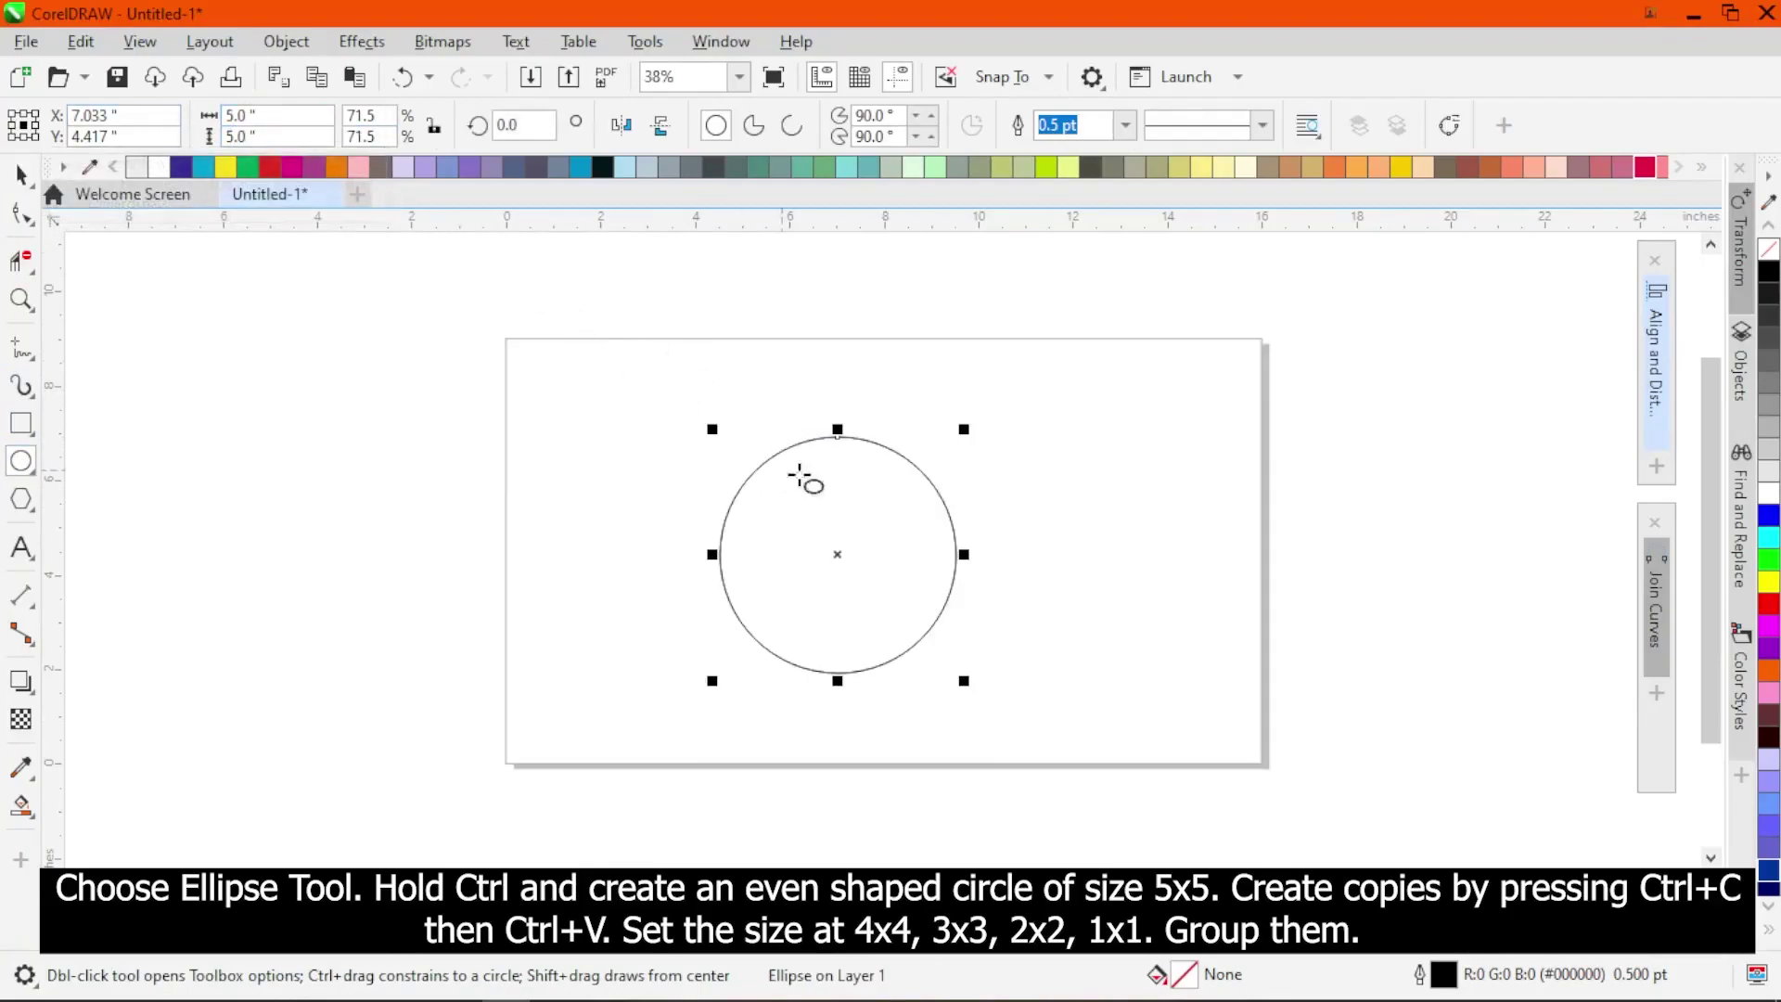
Step: Duplicate the 5-inch circle in place and resize the copy to 4 inches
{"action": "left_click", "coordinate": [21, 175]}
{"action": "key", "text": "ctrl+c"}
{"action": "key", "text": "ctrl+v"}
{"action": "left_click", "coordinate": [282, 115]}
{"action": "type", "text": "4"}
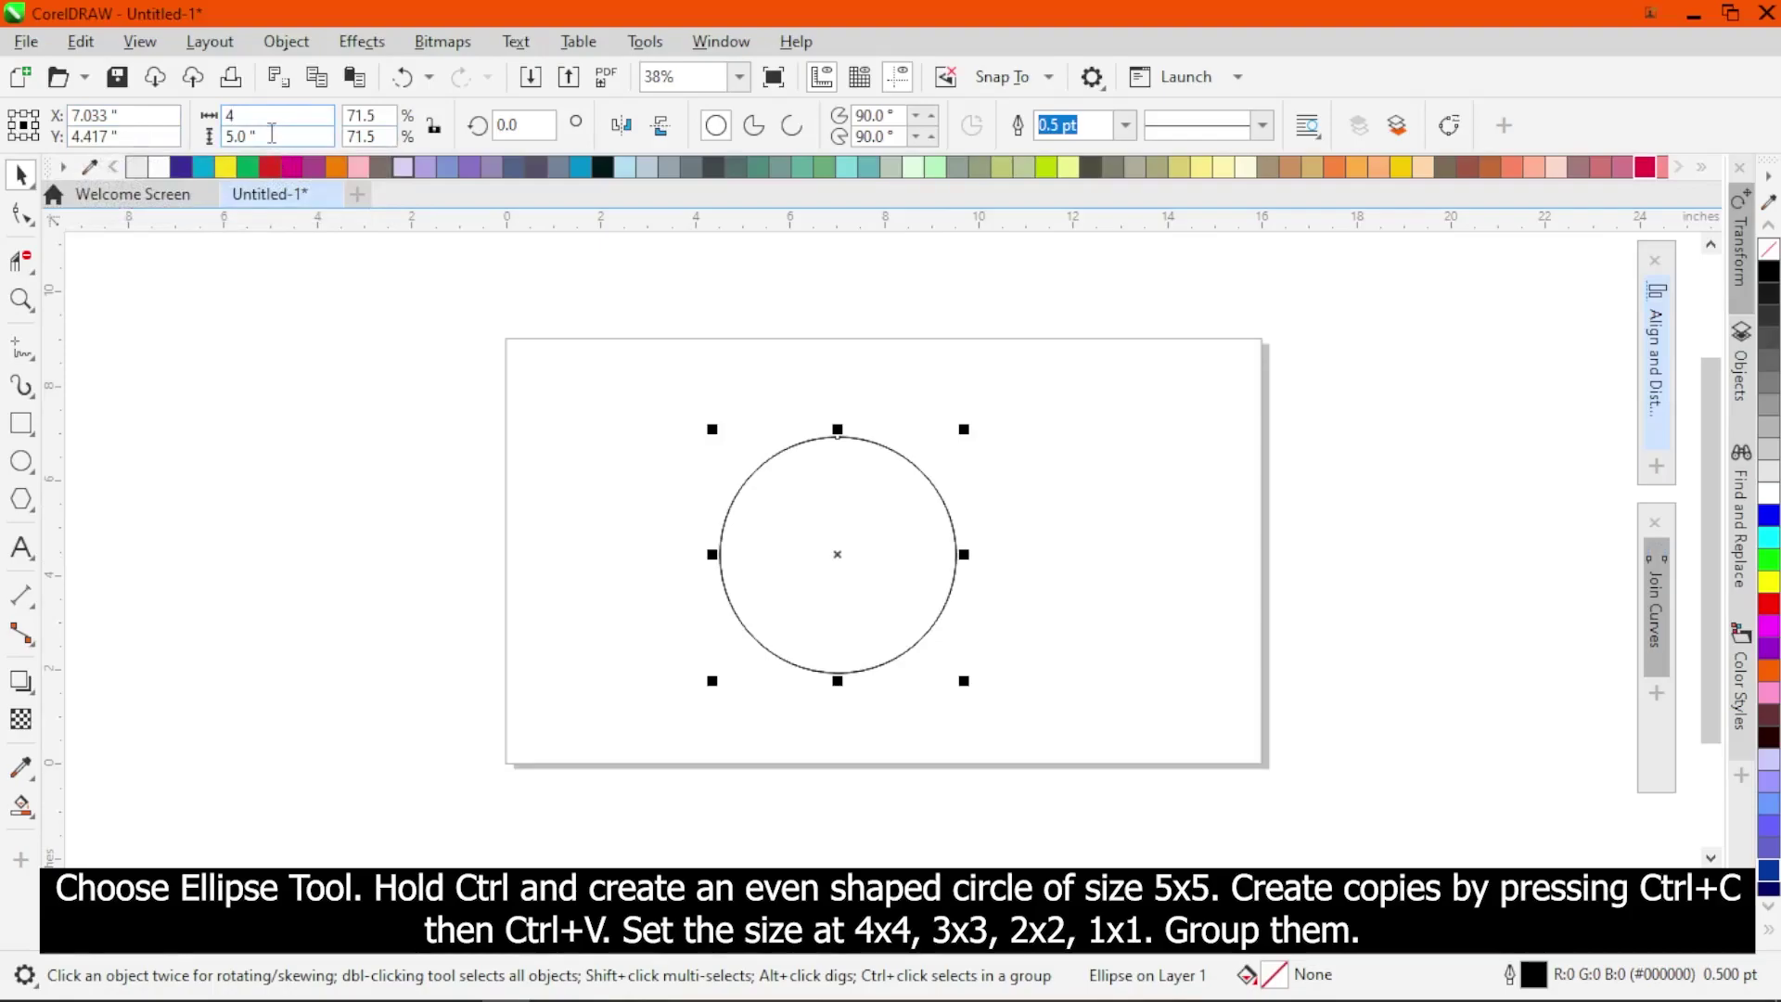
{"action": "key", "text": "Return"}
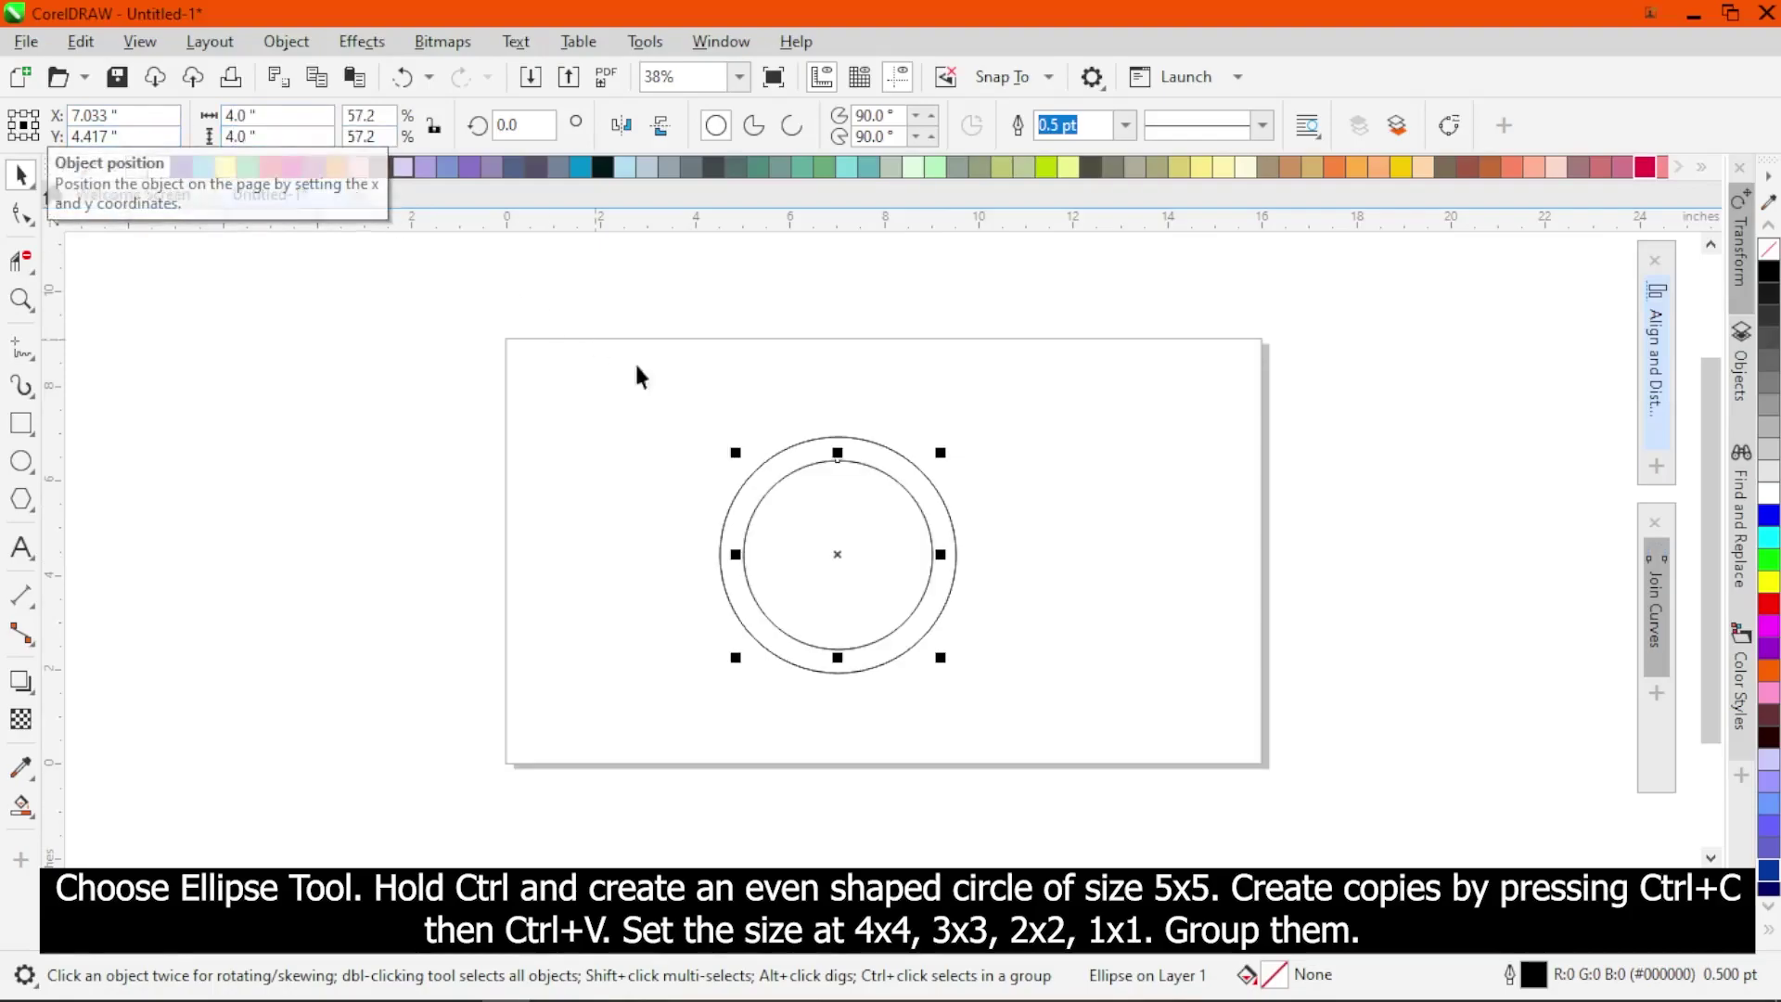
Step: Add three more concentric copies of the circle, sized 3, 2 and 1 inches
{"action": "left_click", "coordinate": [279, 115]}
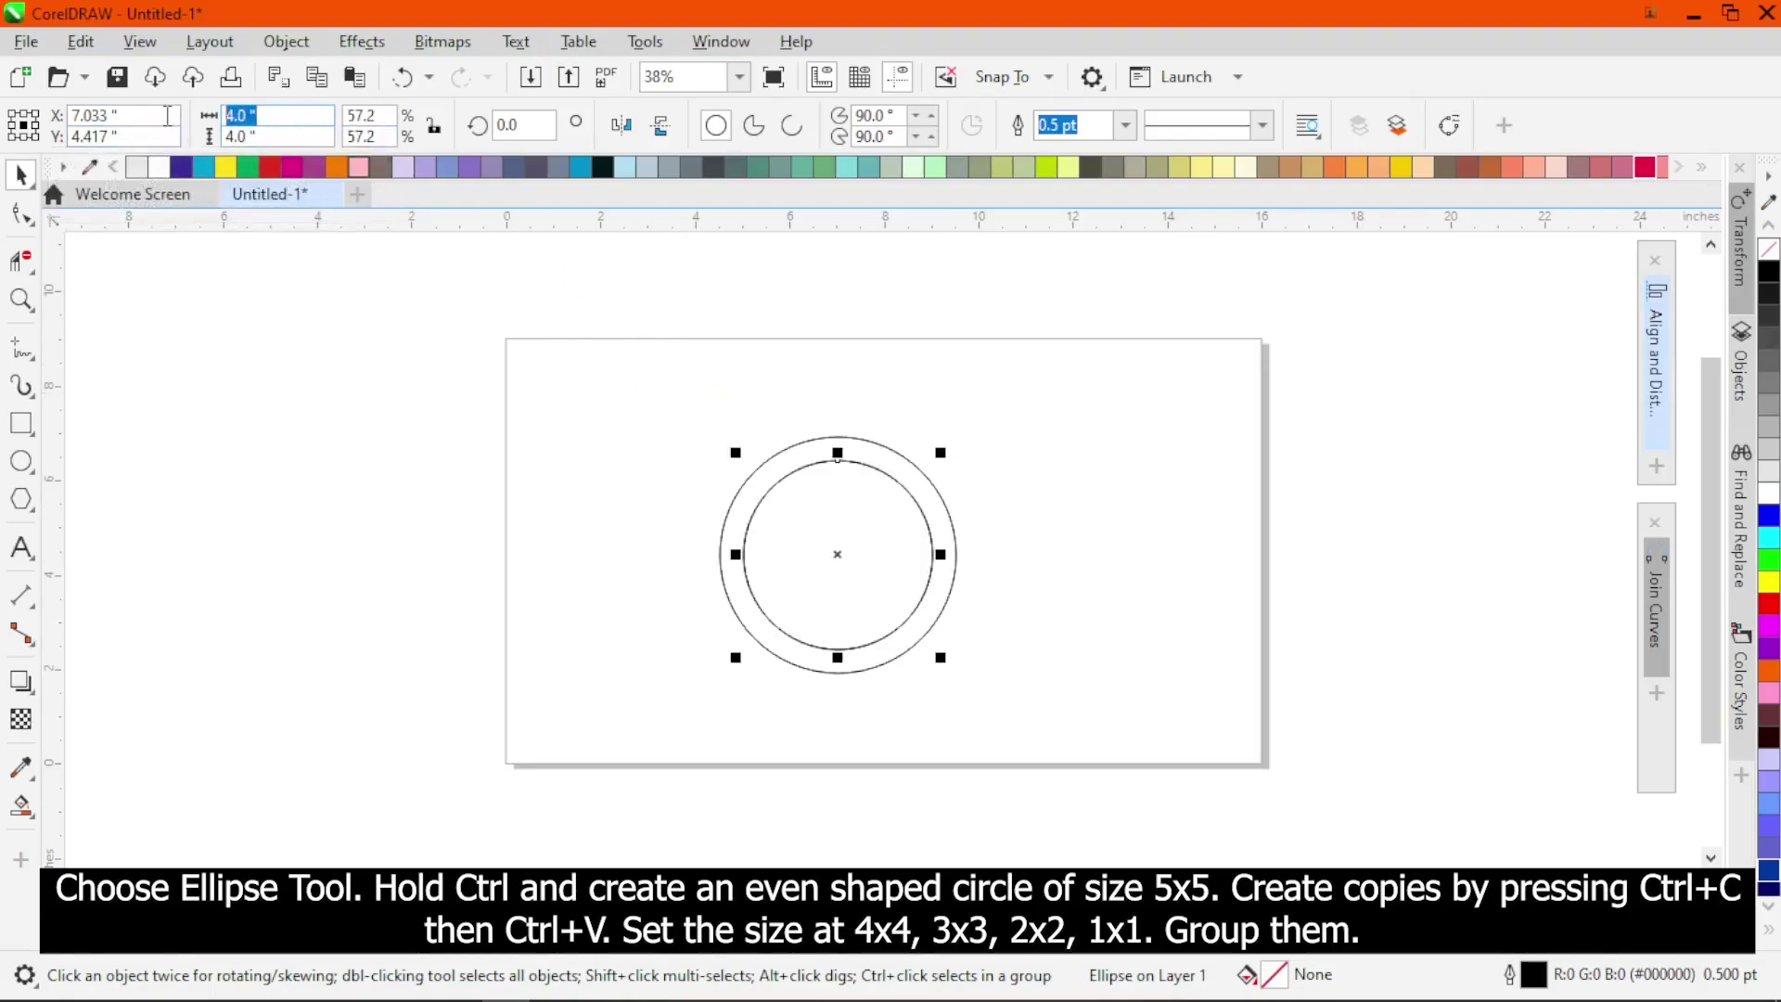
{"action": "type", "text": "3"}
{"action": "key", "text": "Return"}
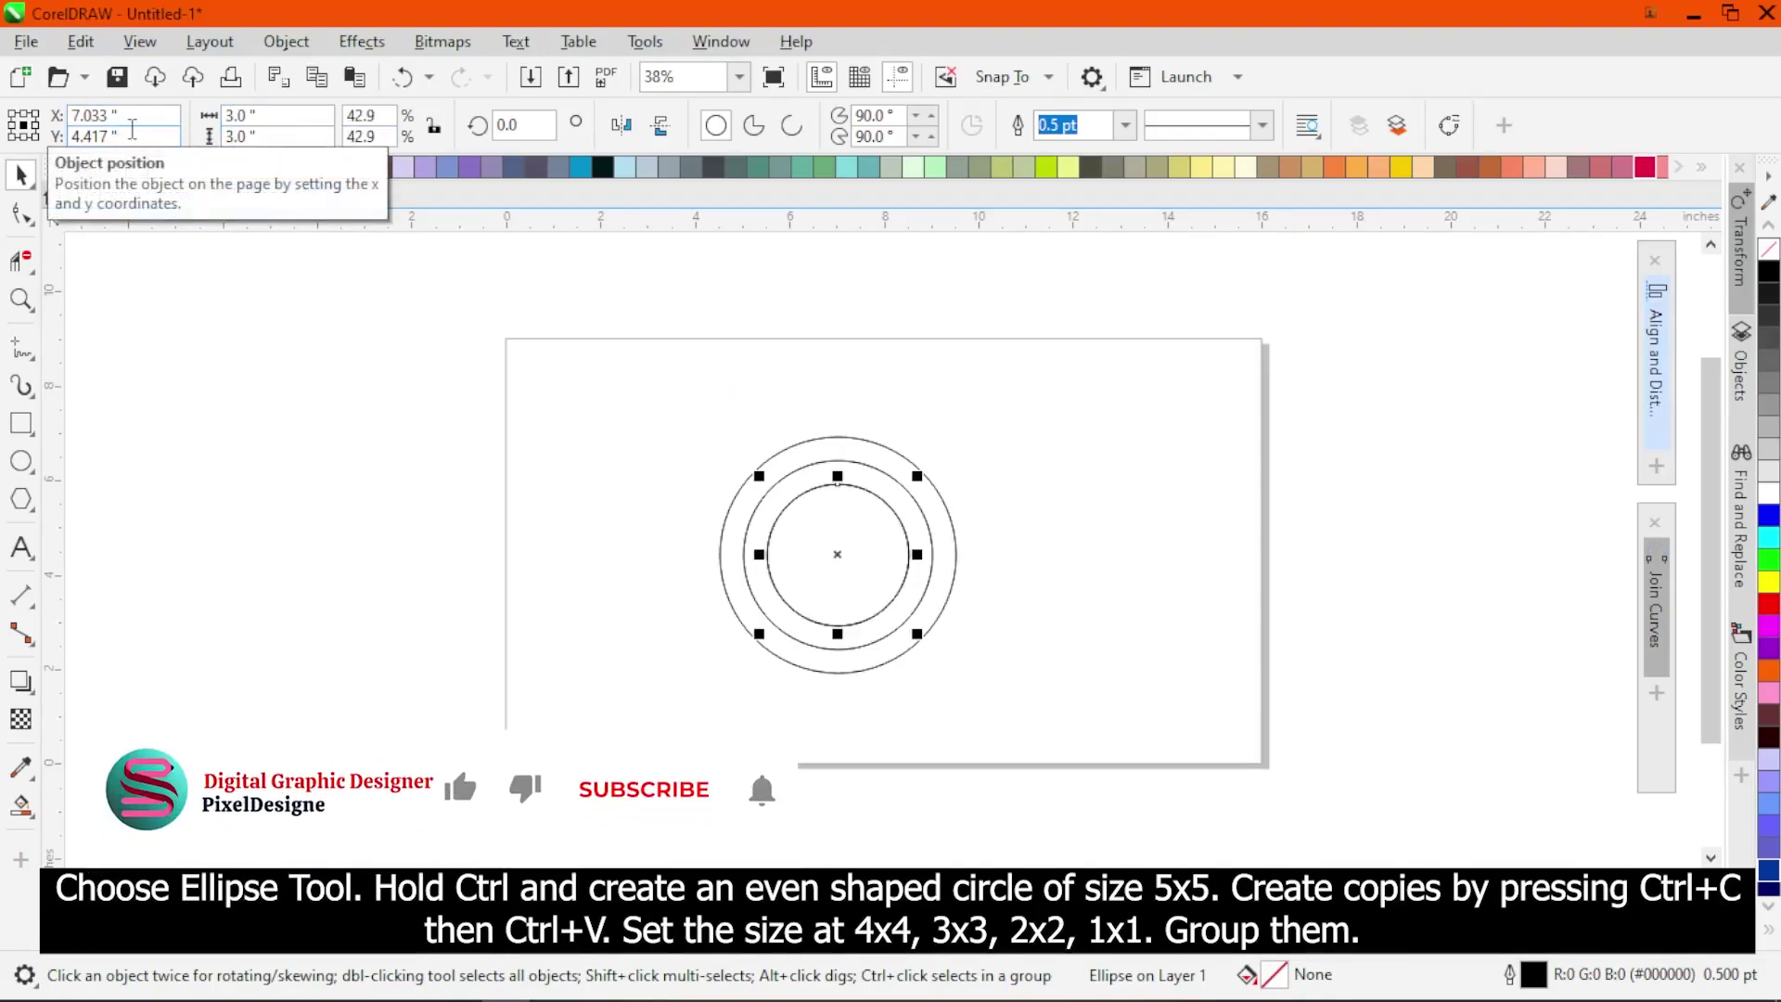
{"action": "left_click", "coordinate": [246, 115]}
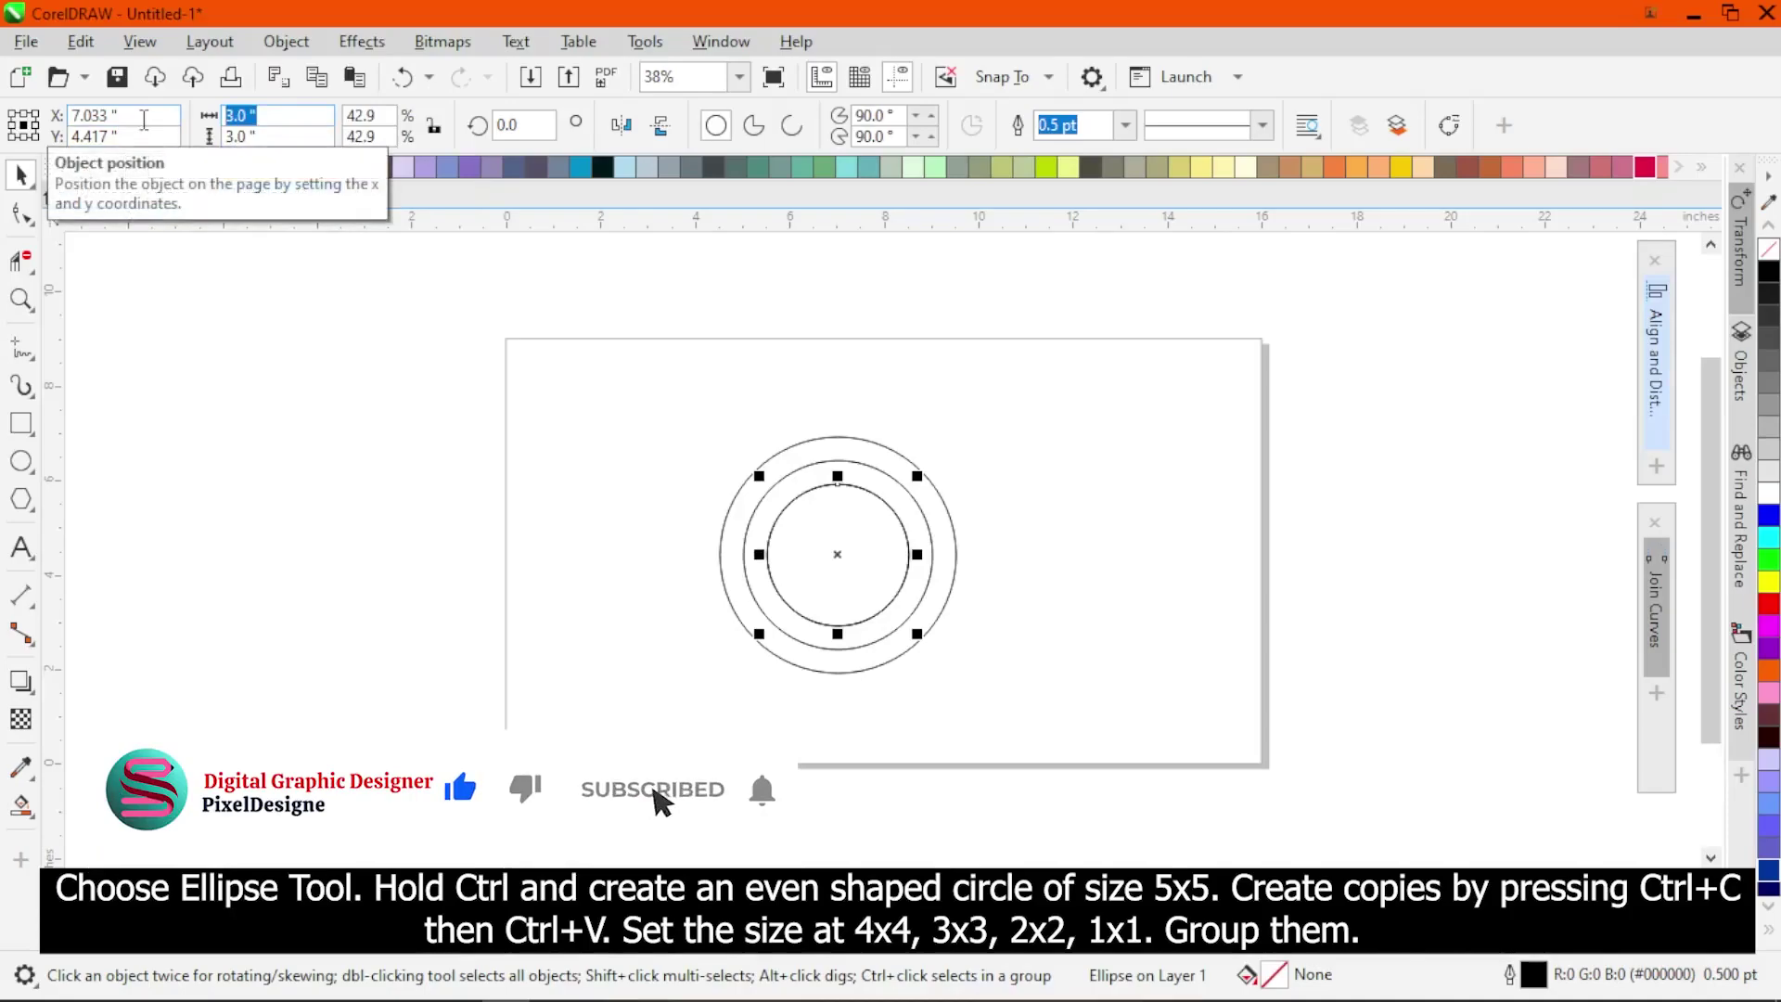
{"action": "type", "text": "2"}
{"action": "key", "text": "Return"}
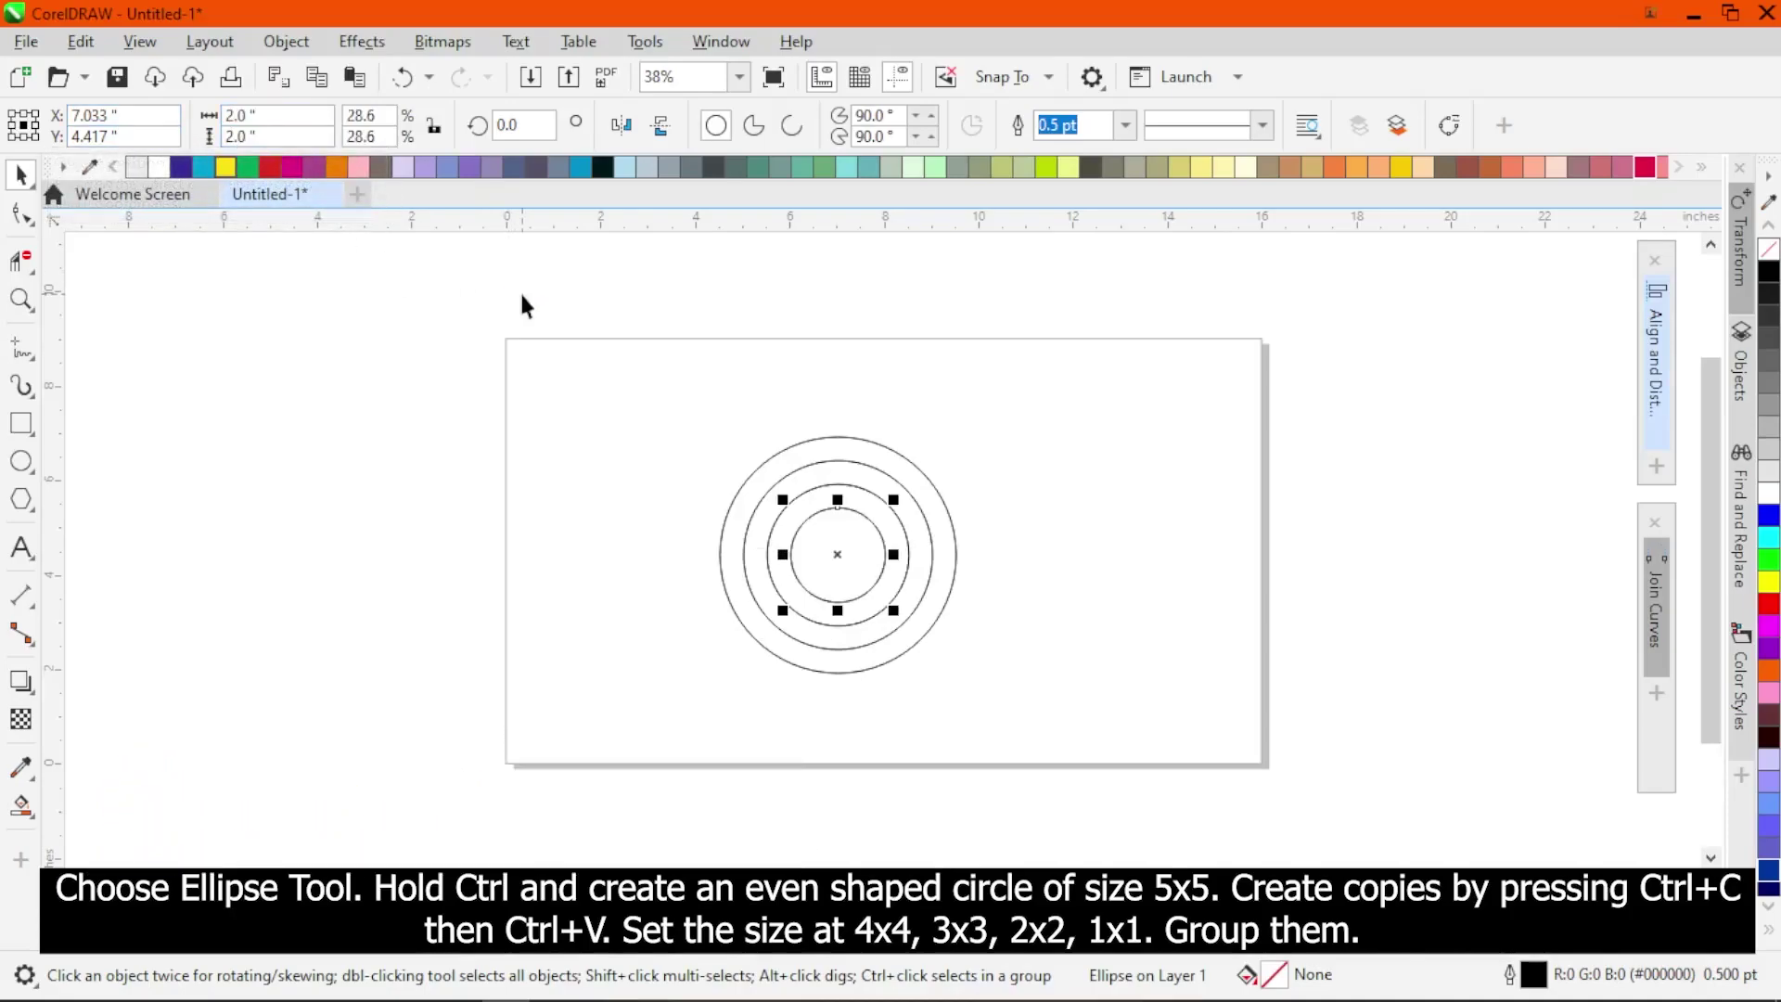
{"action": "left_click", "coordinate": [267, 121]}
{"action": "type", "text": "1"}
{"action": "key", "text": "Return"}
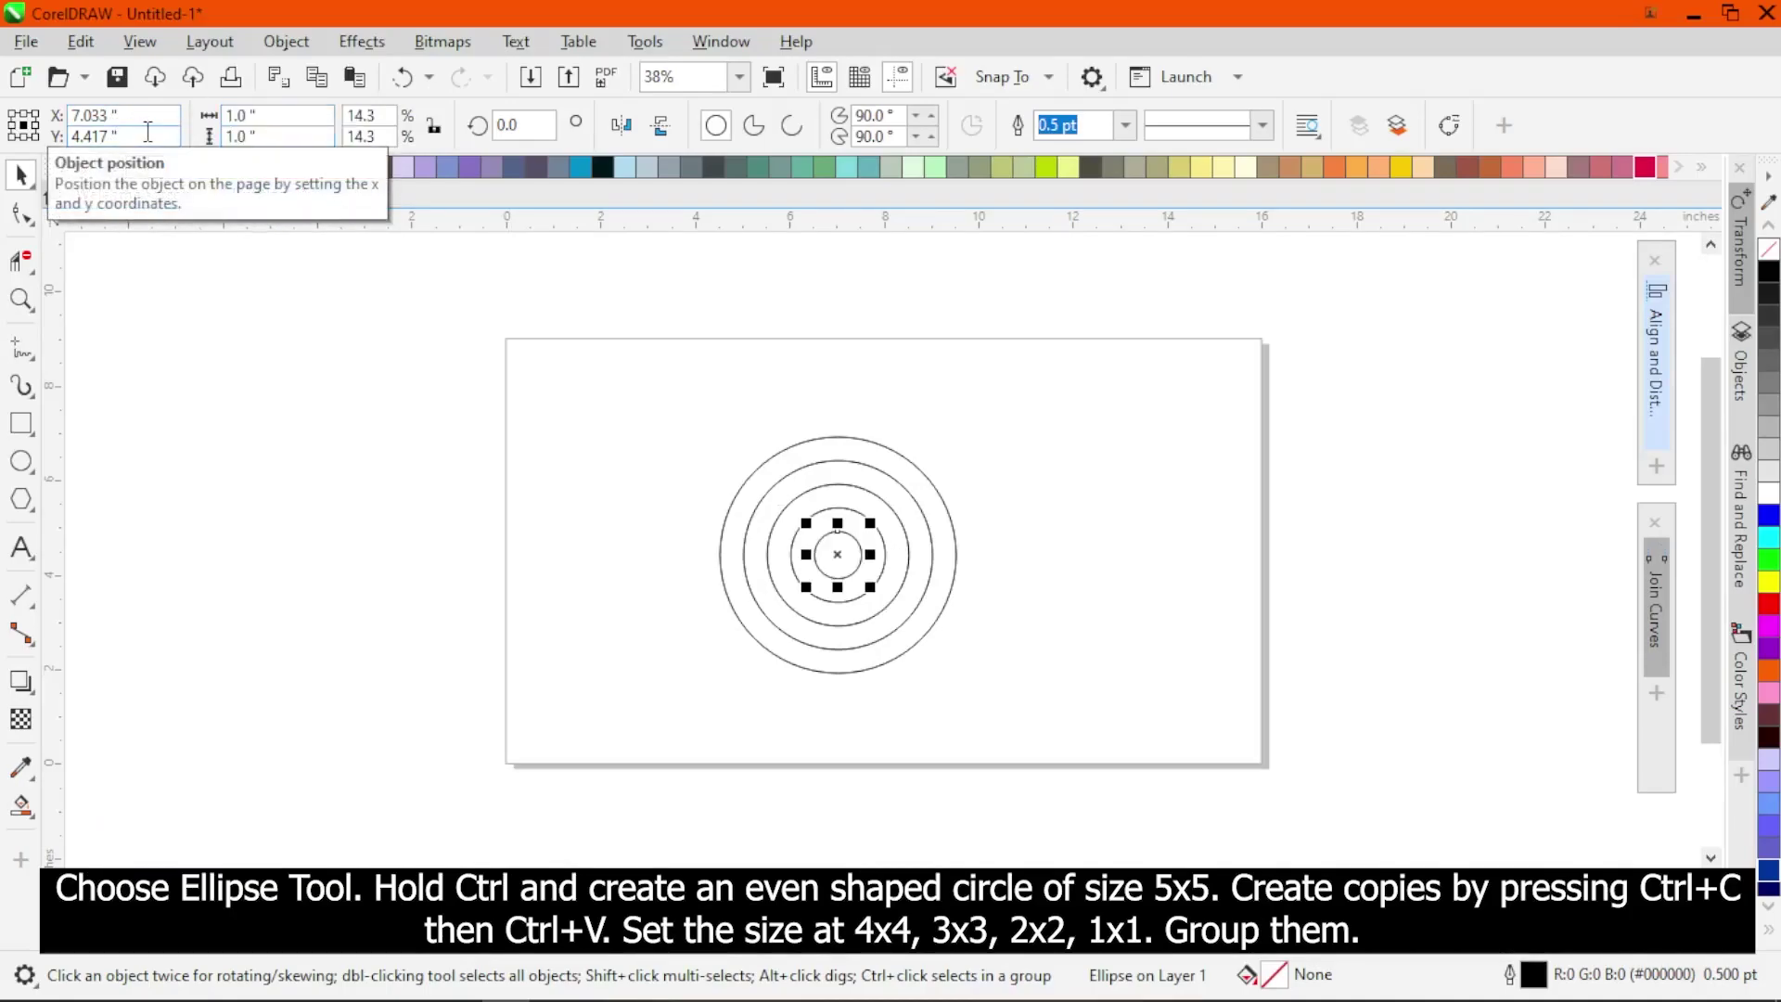
Step: Group all five concentric circles into one object
{"action": "left_click", "coordinate": [874, 710]}
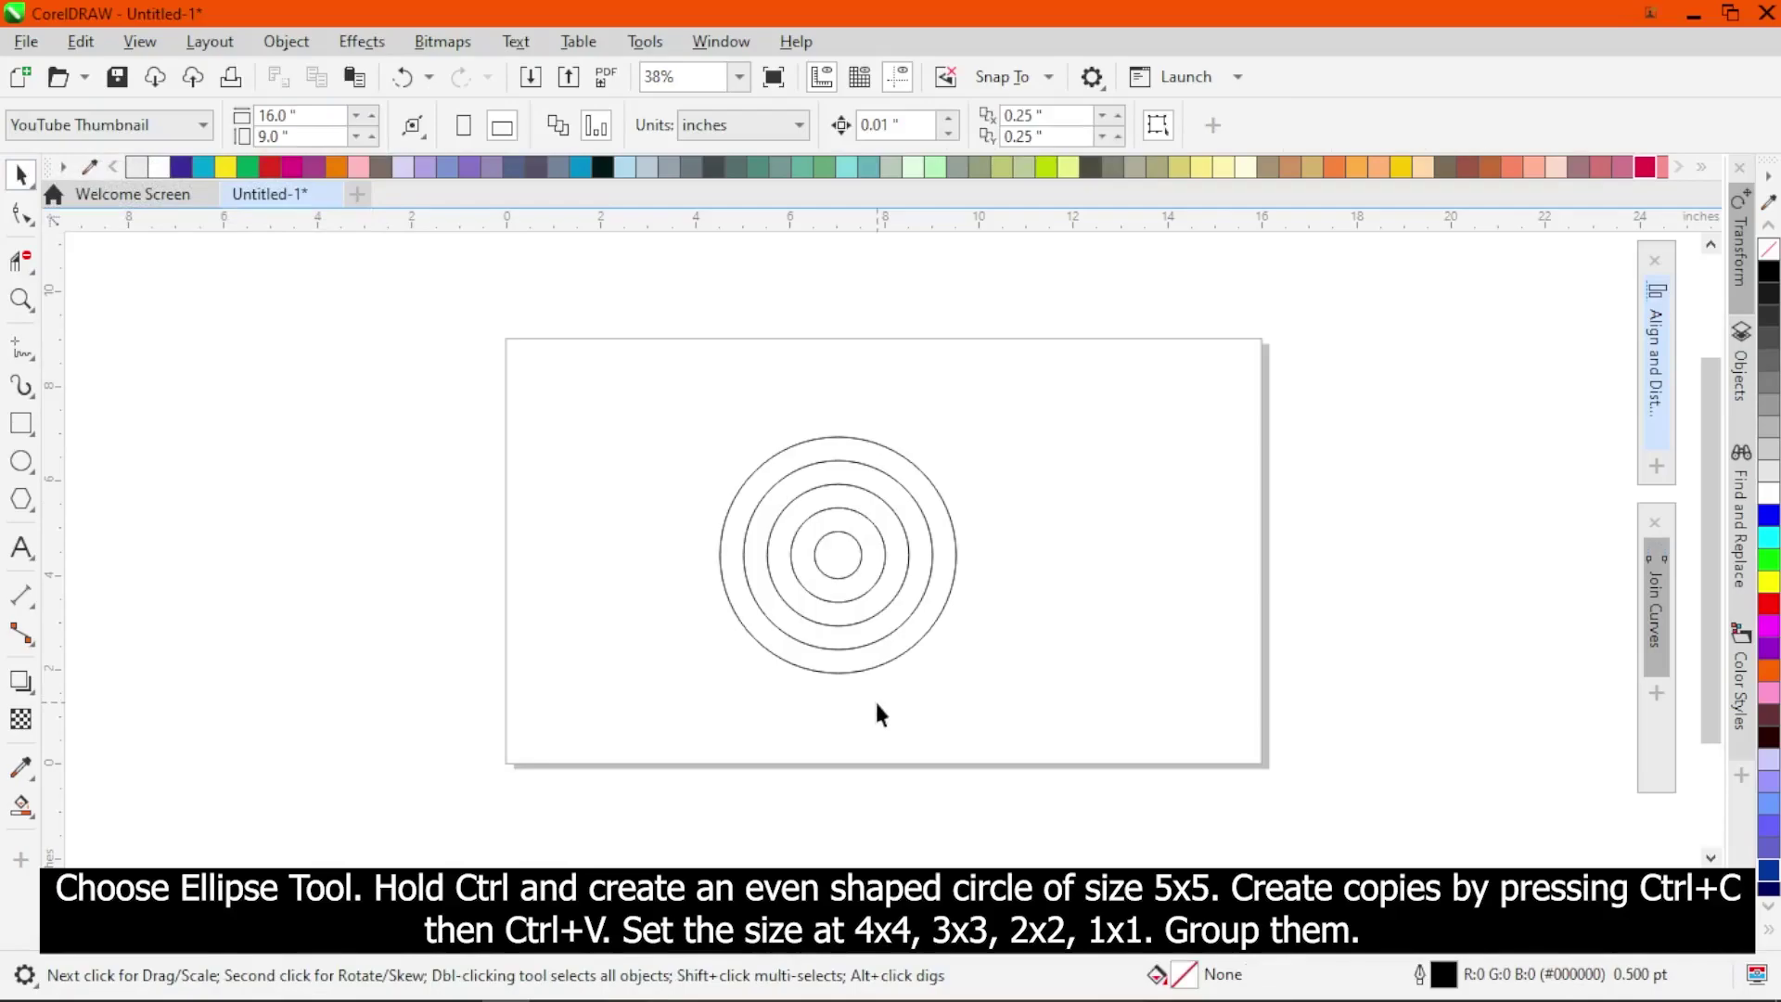
{"action": "scroll", "coordinate": [875, 710], "scroll_direction": "up", "scroll_amount": 1}
{"action": "left_click_drag", "start_coordinate": [1036, 723], "coordinate": [1034, 721]}
{"action": "right_click", "coordinate": [857, 521]}
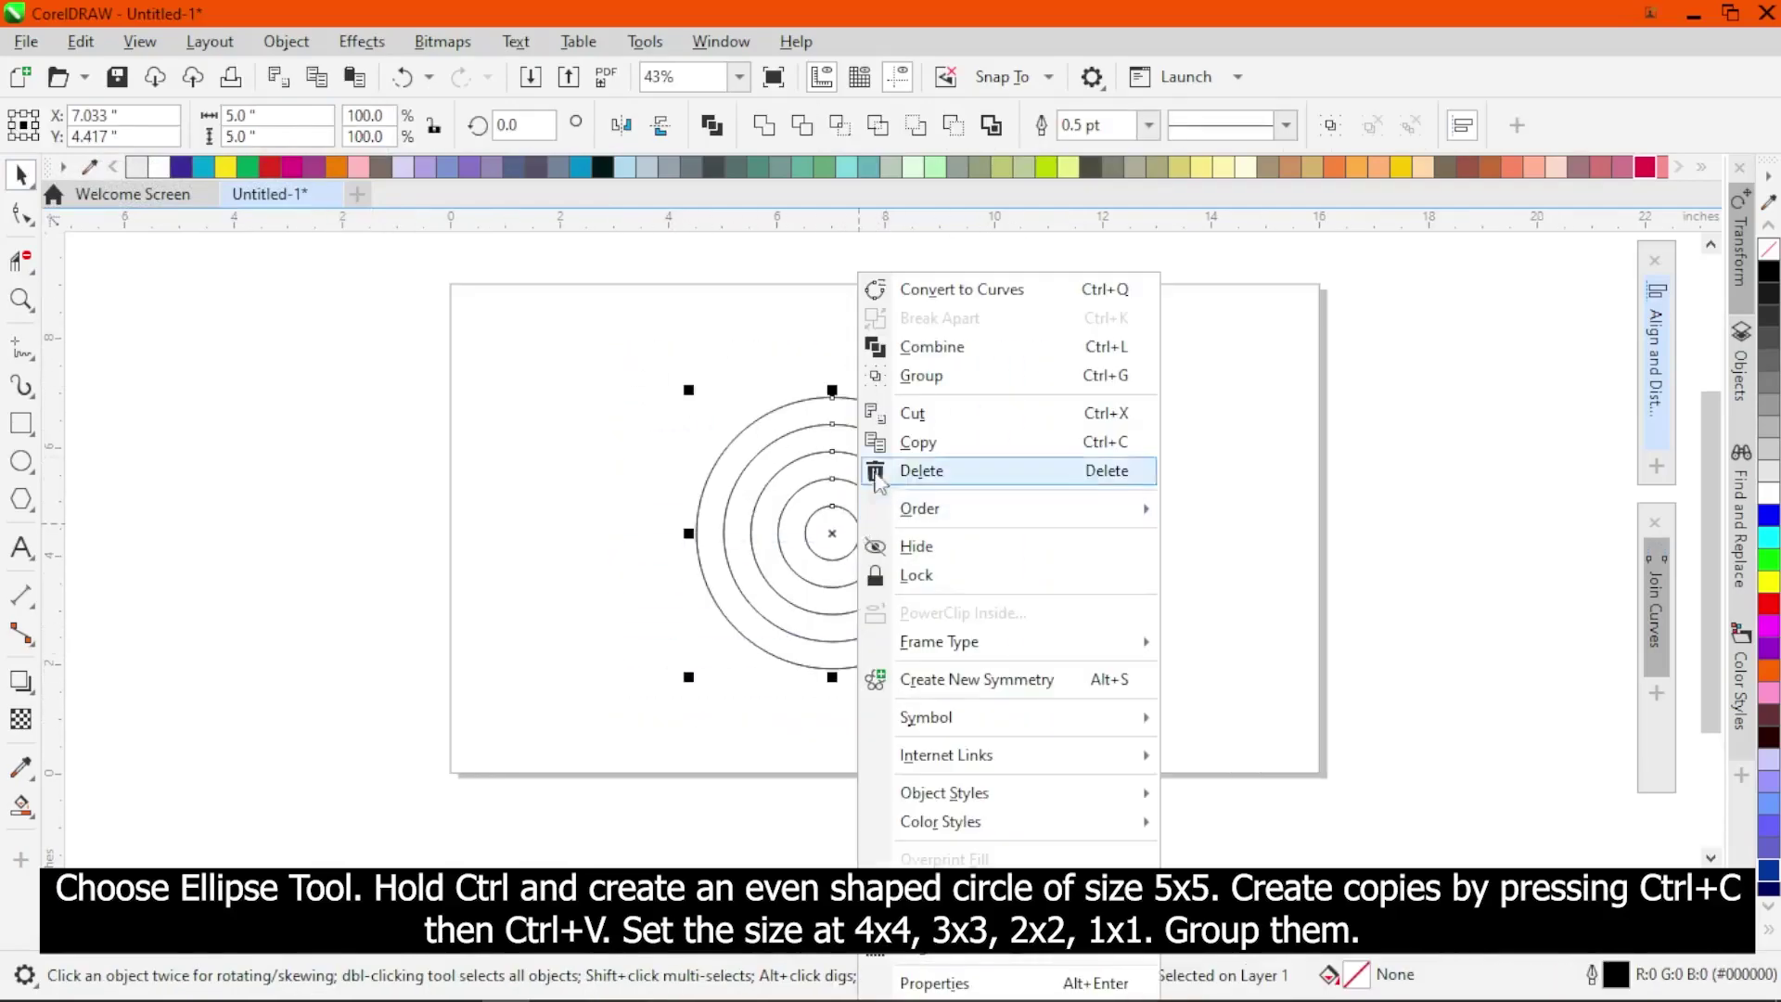
{"action": "left_click", "coordinate": [918, 374]}
{"action": "left_click", "coordinate": [1001, 427]}
Step: Duplicate the circle group sideways so the copy's left quadrant snaps to the original's center, and select both groups
{"action": "left_click", "coordinate": [795, 517]}
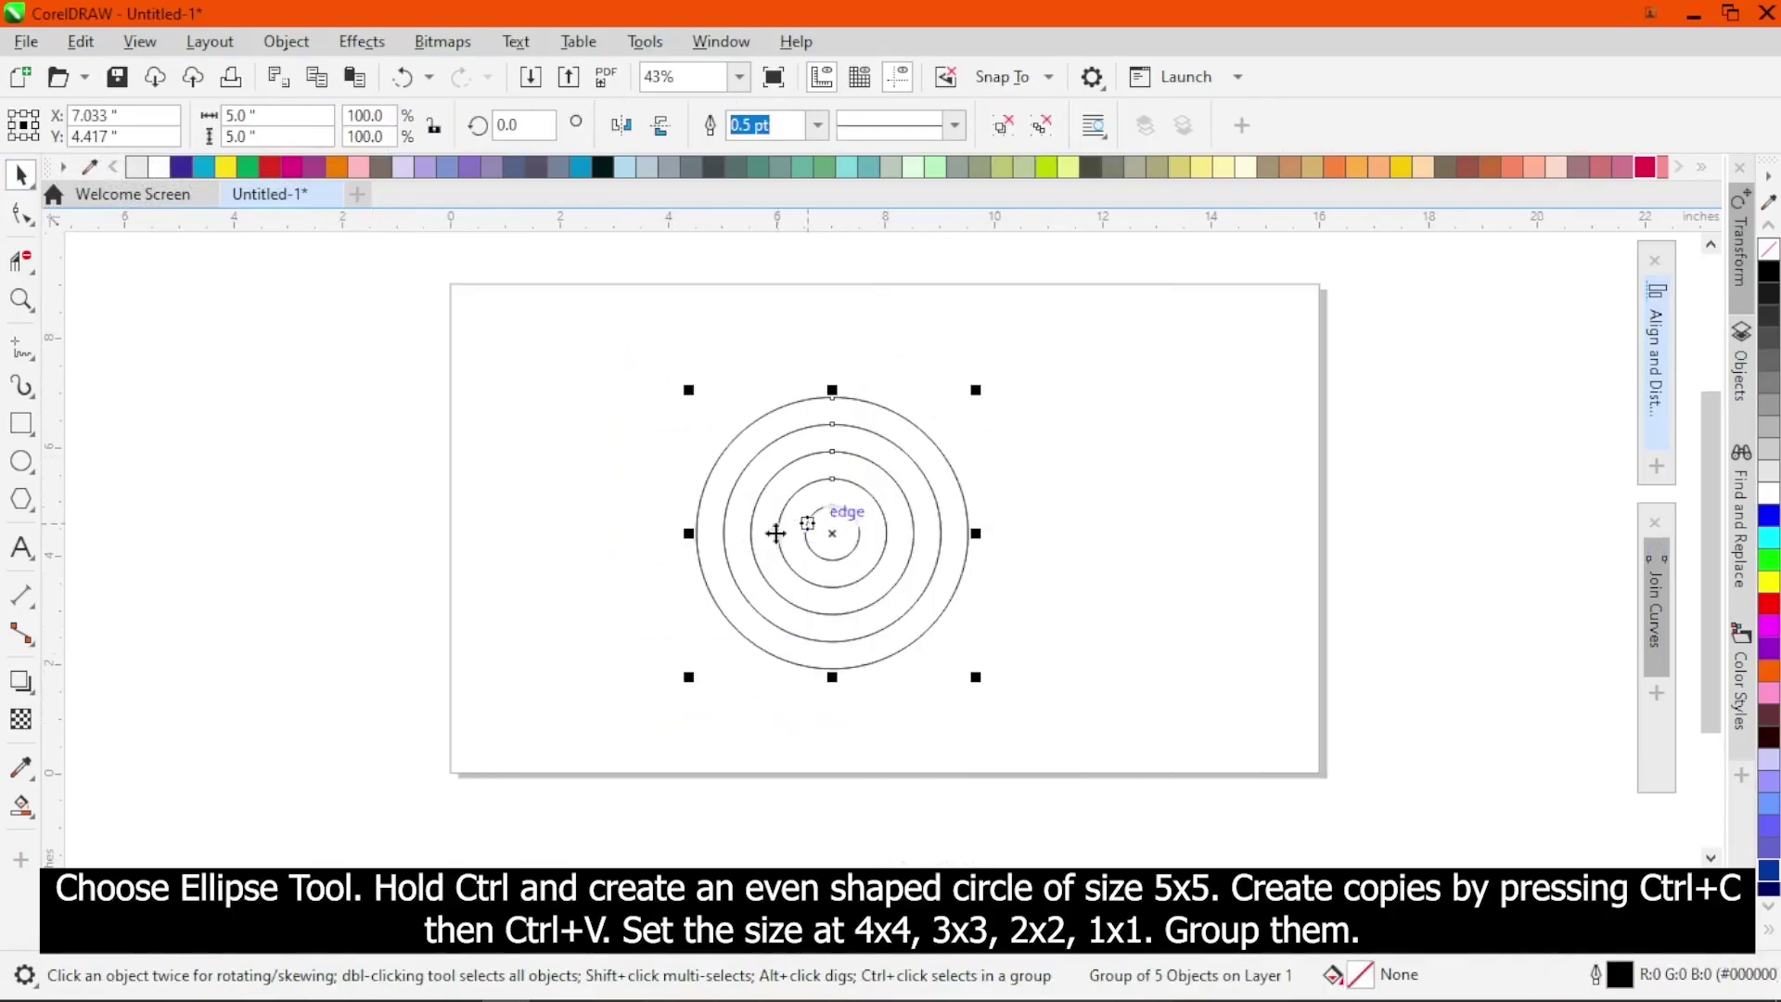
{"action": "left_click_drag", "start_coordinate": [697, 533], "coordinate": [823, 521]}
{"action": "right_click", "coordinate": [824, 522]}
{"action": "left_click_drag", "start_coordinate": [646, 355], "coordinate": [1166, 649]}
{"action": "left_click_drag", "start_coordinate": [1221, 734], "coordinate": [1221, 734]}
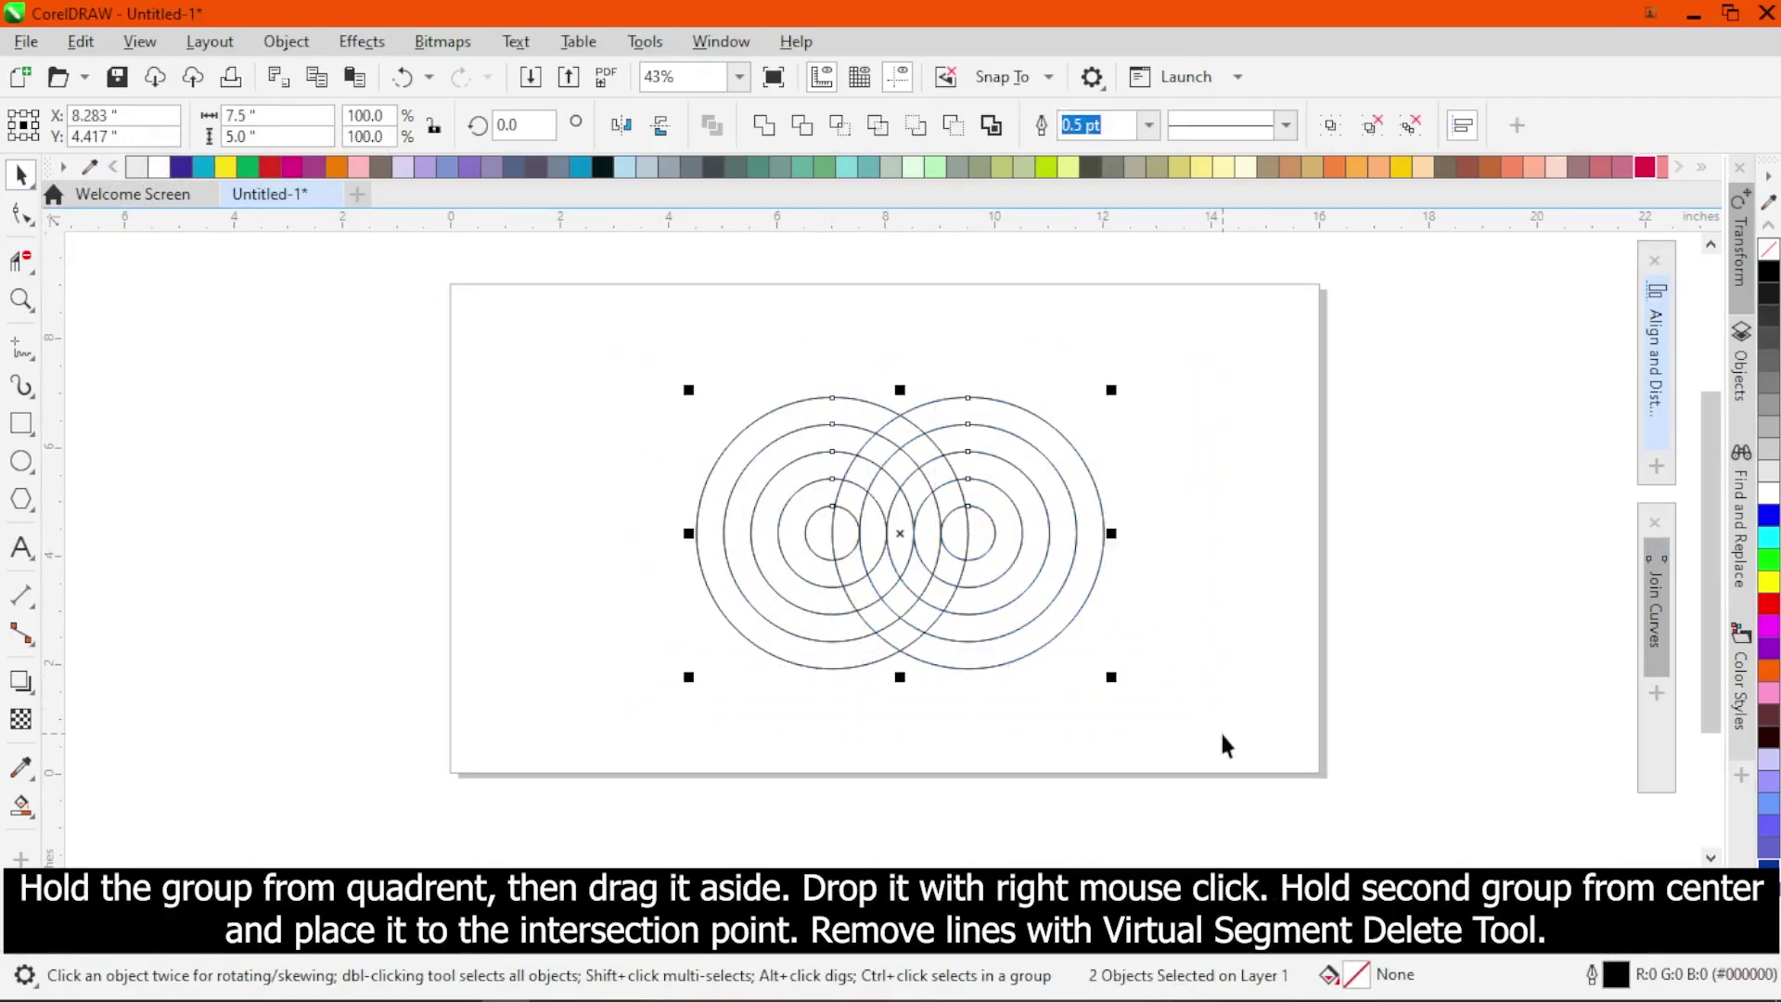
Step: Place a copy of the right circle group with its center on the upper intersection of the two outer circles
{"action": "left_click", "coordinate": [1024, 529]}
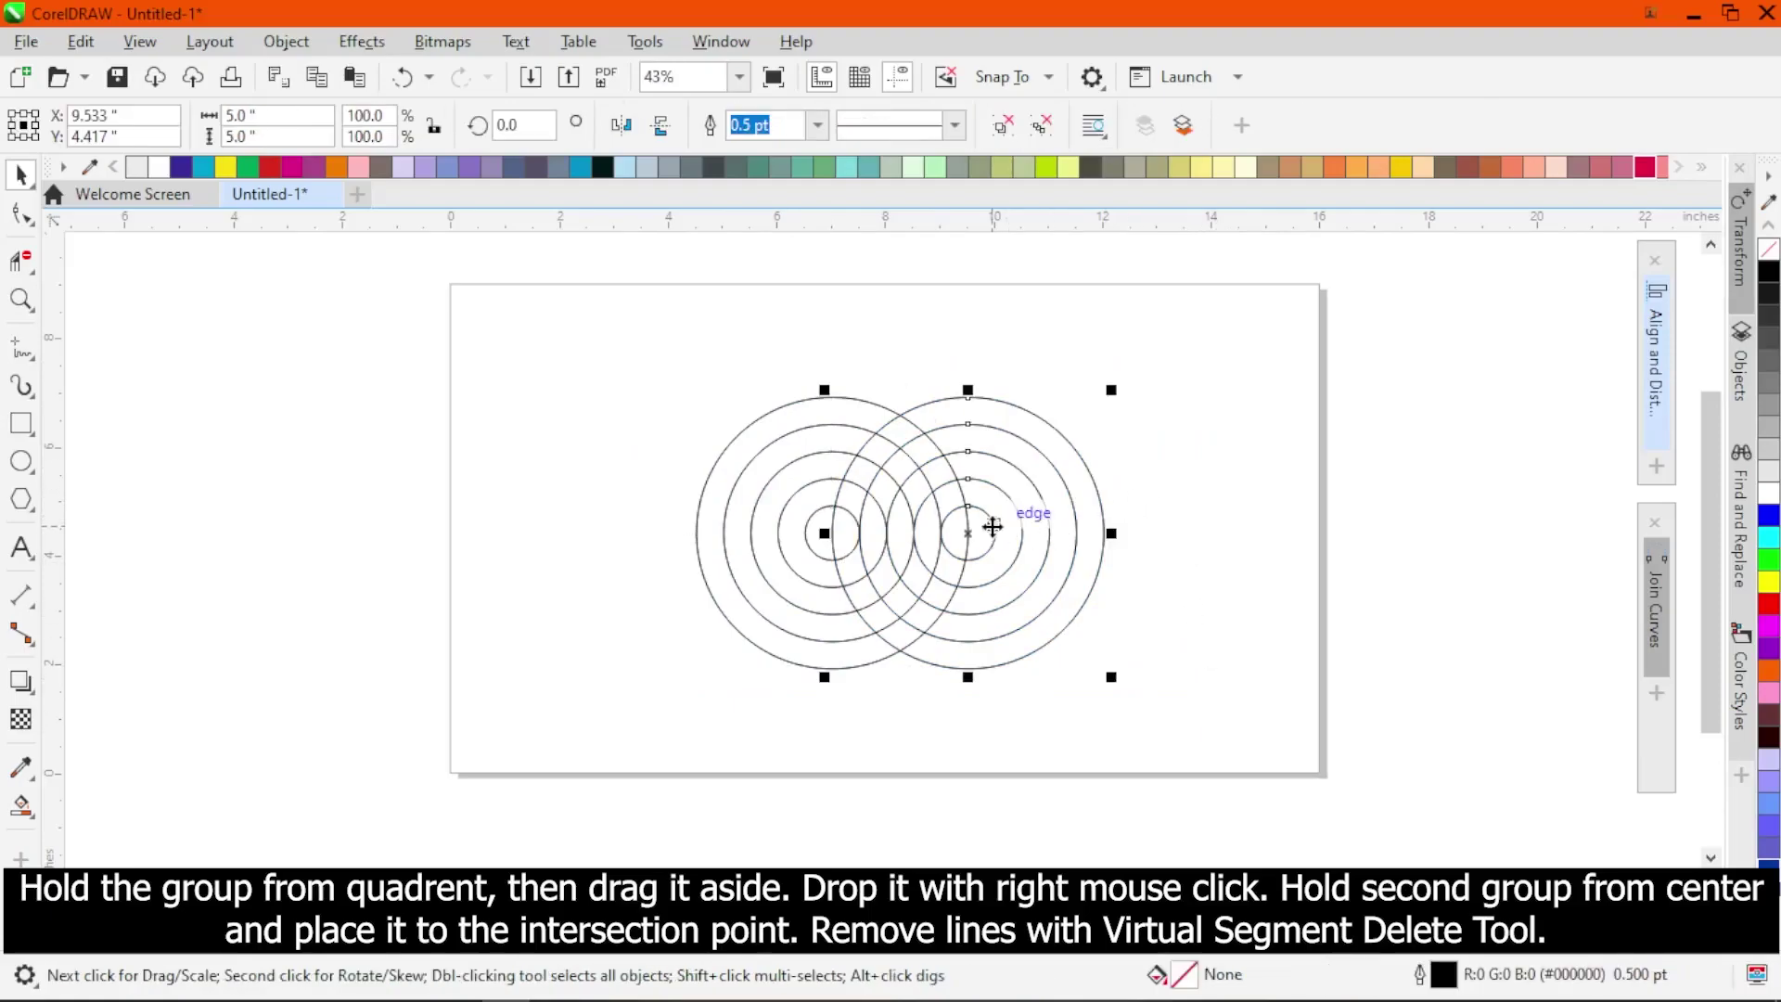
{"action": "left_click_drag", "start_coordinate": [967, 533], "coordinate": [900, 418]}
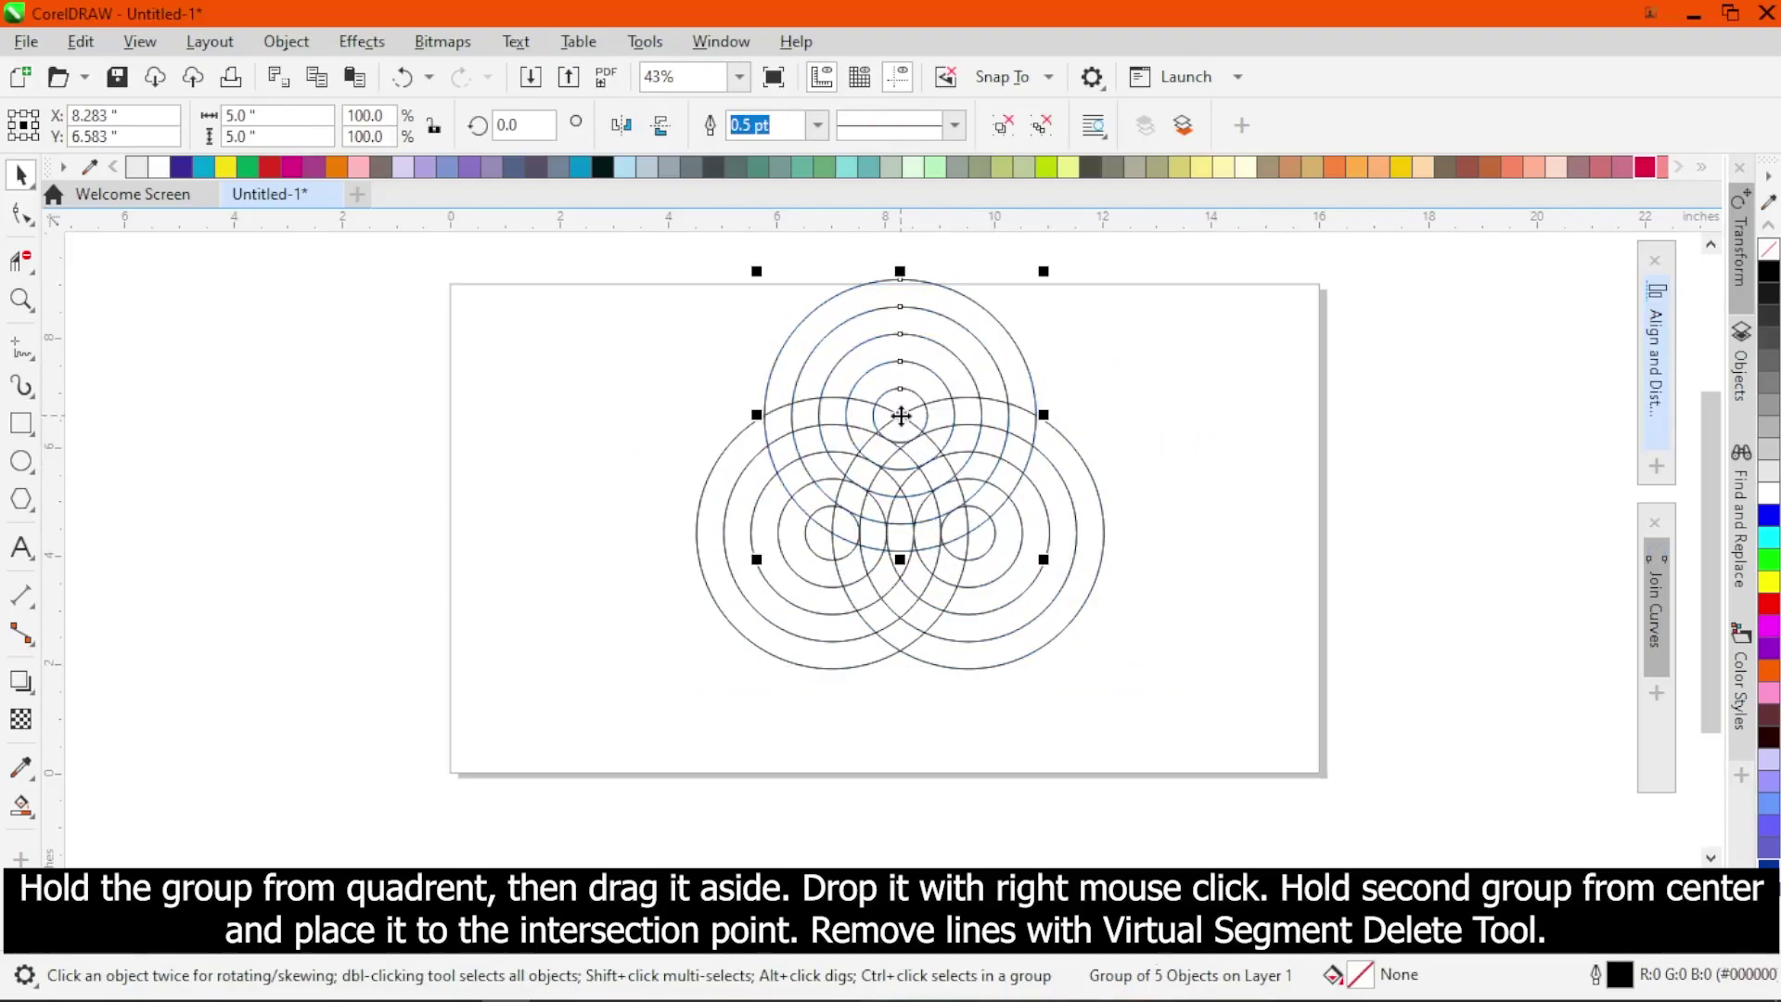
{"action": "key", "text": "Escape"}
Step: Remove the overlapping outer-circle segments at the three notches between the lobes with the Virtual Segment Delete tool
{"action": "scroll", "coordinate": [840, 445], "scroll_direction": "up", "scroll_amount": 1}
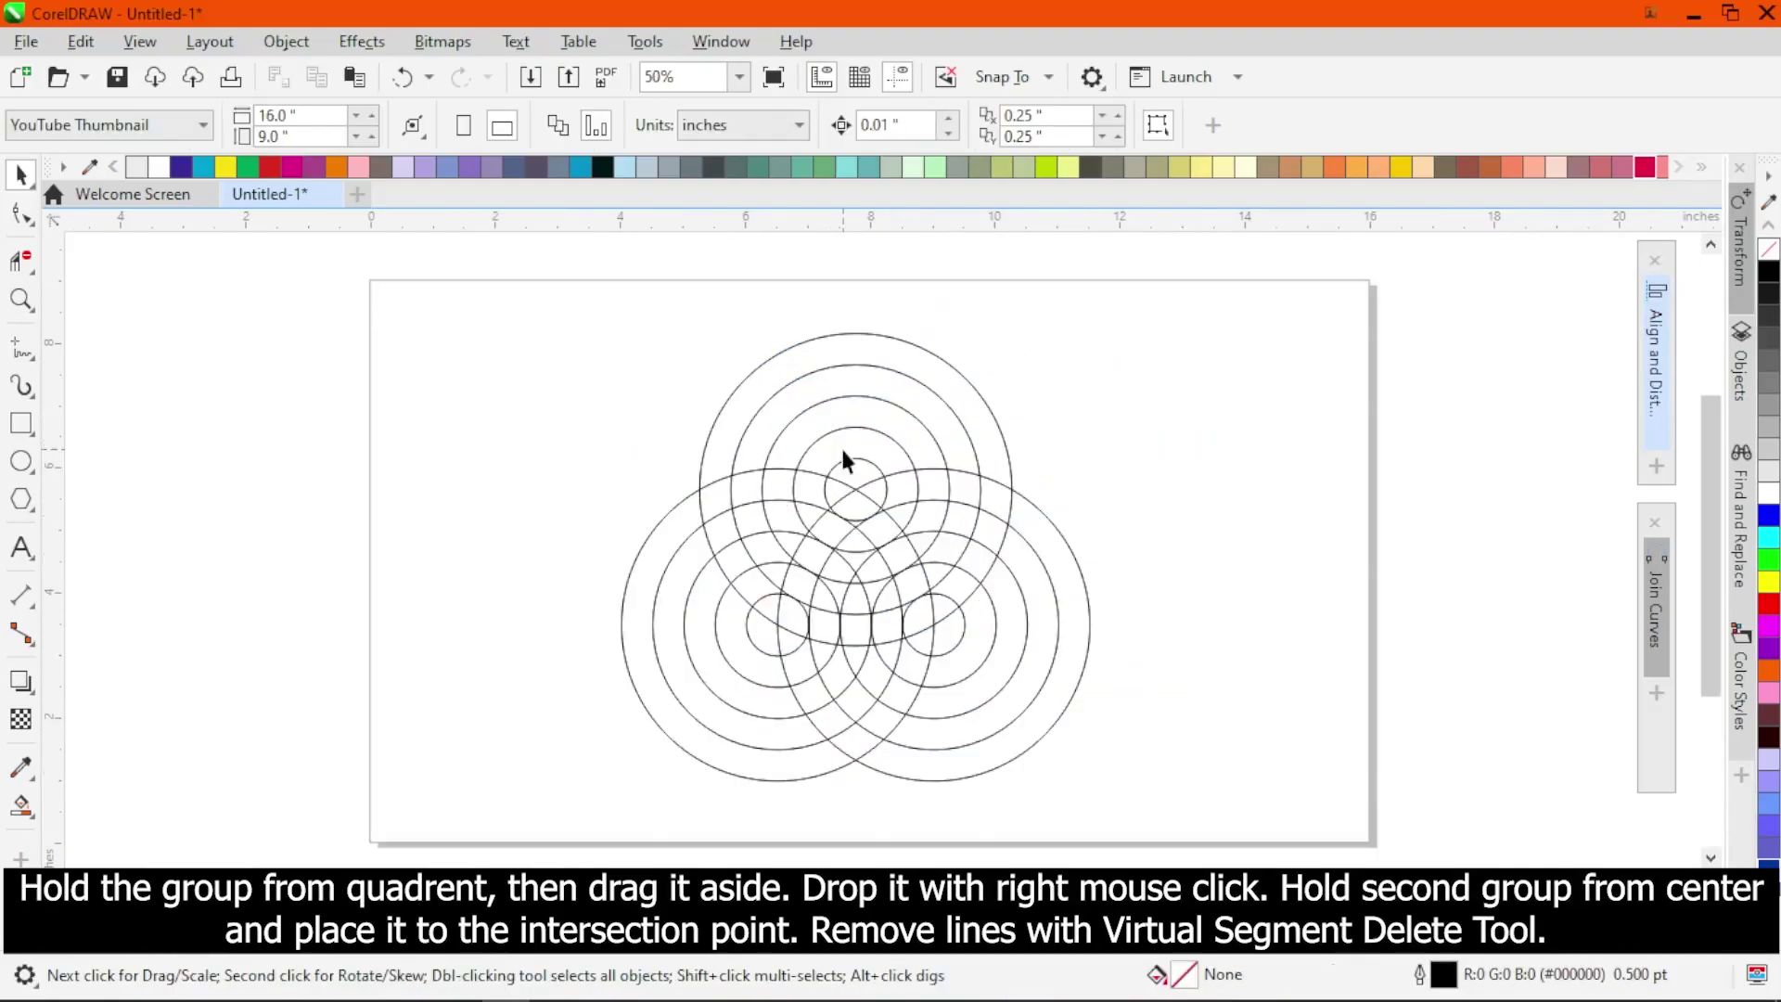
{"action": "scroll", "coordinate": [761, 571], "scroll_direction": "up", "scroll_amount": 1}
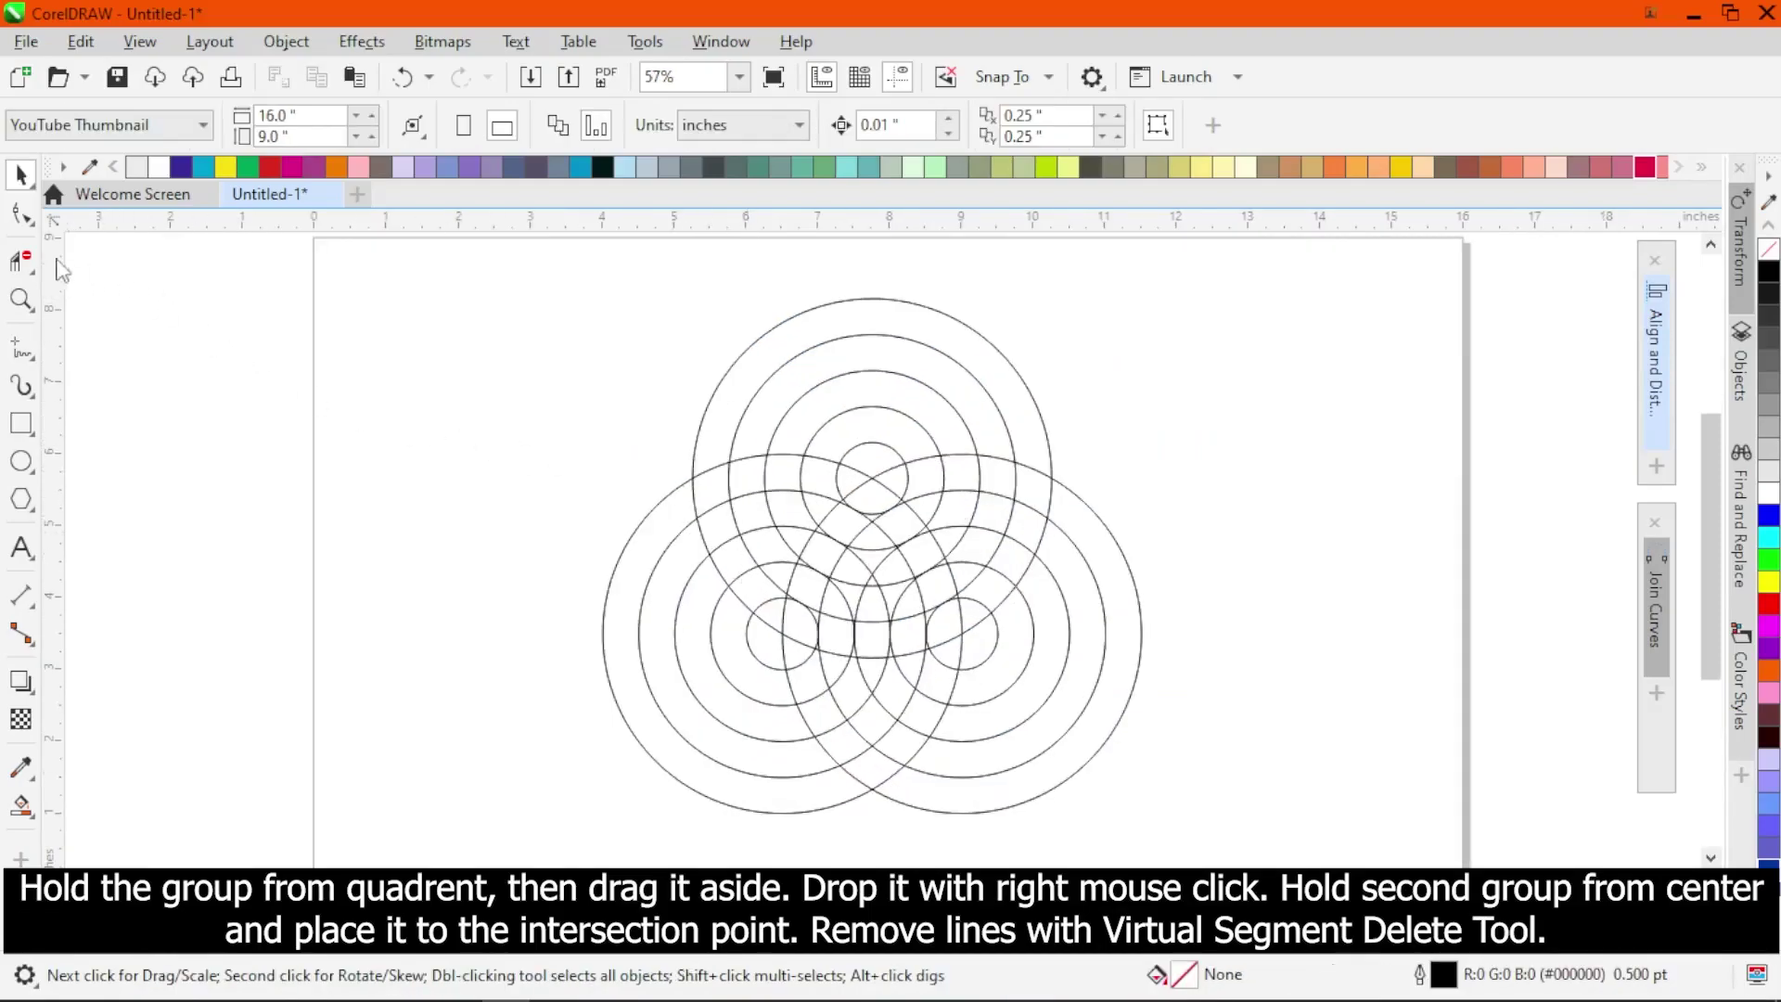
{"action": "left_click", "coordinate": [20, 261]}
{"action": "scroll", "coordinate": [755, 592], "scroll_direction": "up", "scroll_amount": 2}
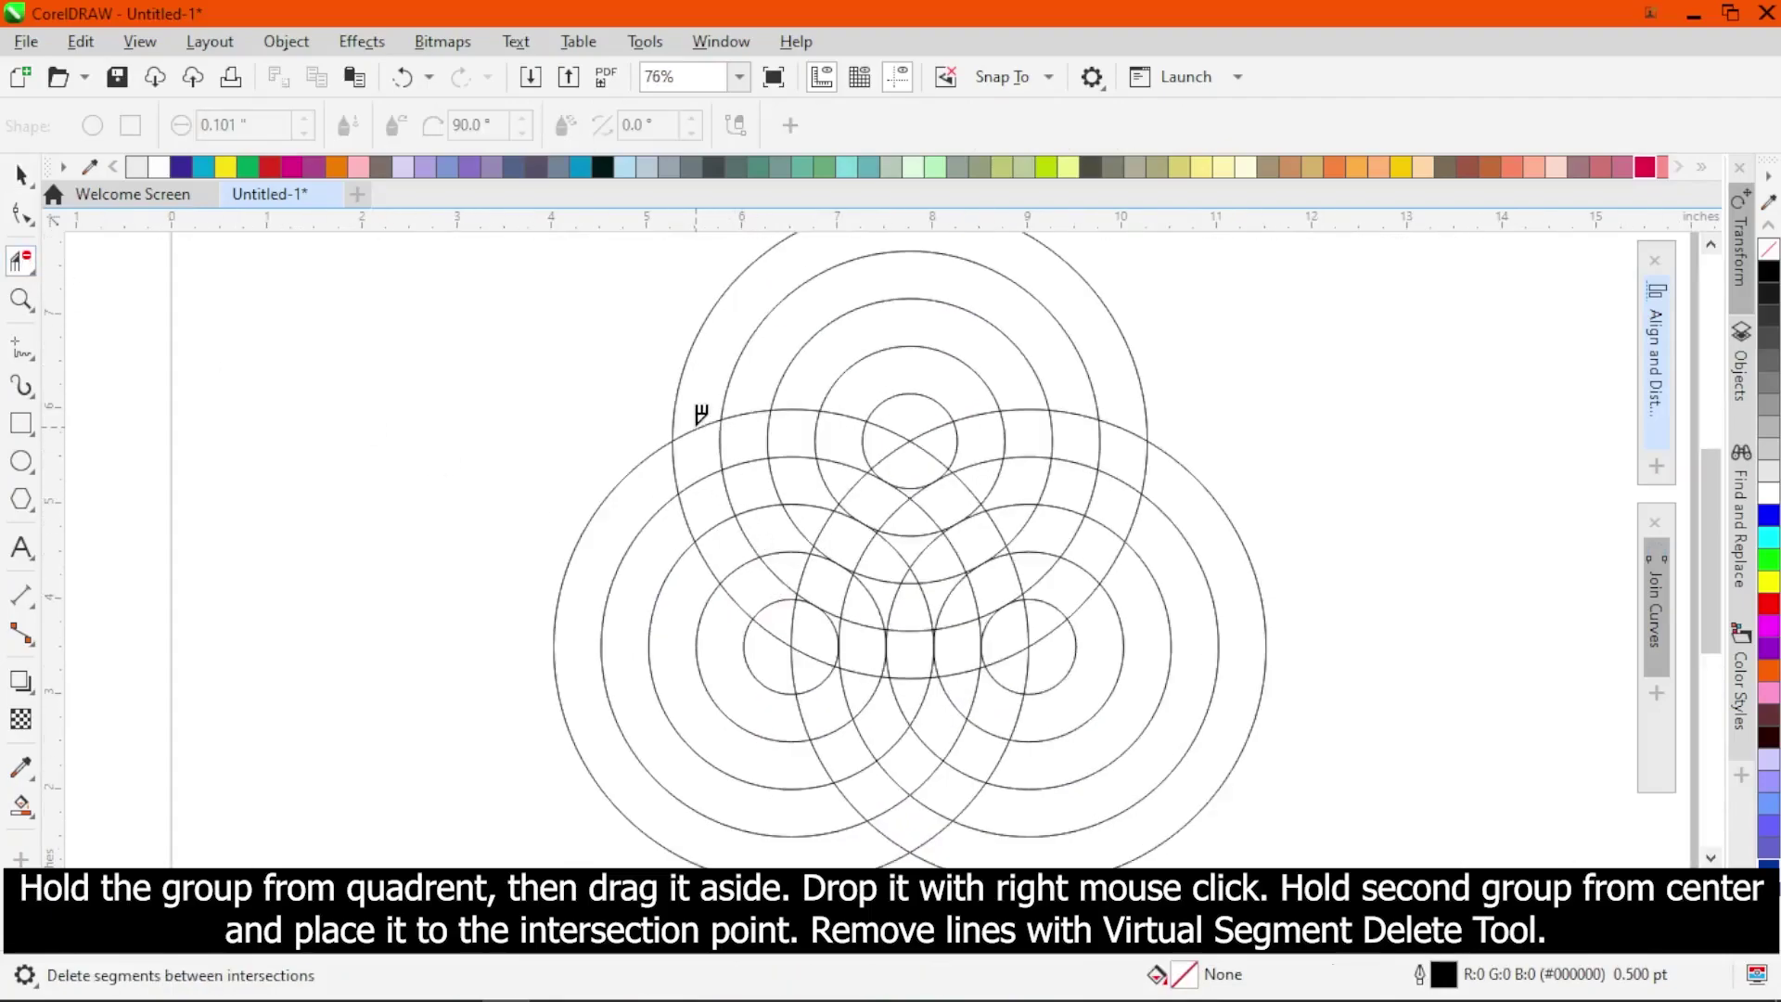
{"action": "left_click", "coordinate": [680, 456]}
{"action": "scroll", "coordinate": [733, 636], "scroll_direction": "down", "scroll_amount": 2}
{"action": "scroll", "coordinate": [904, 650], "scroll_direction": "up", "scroll_amount": 2}
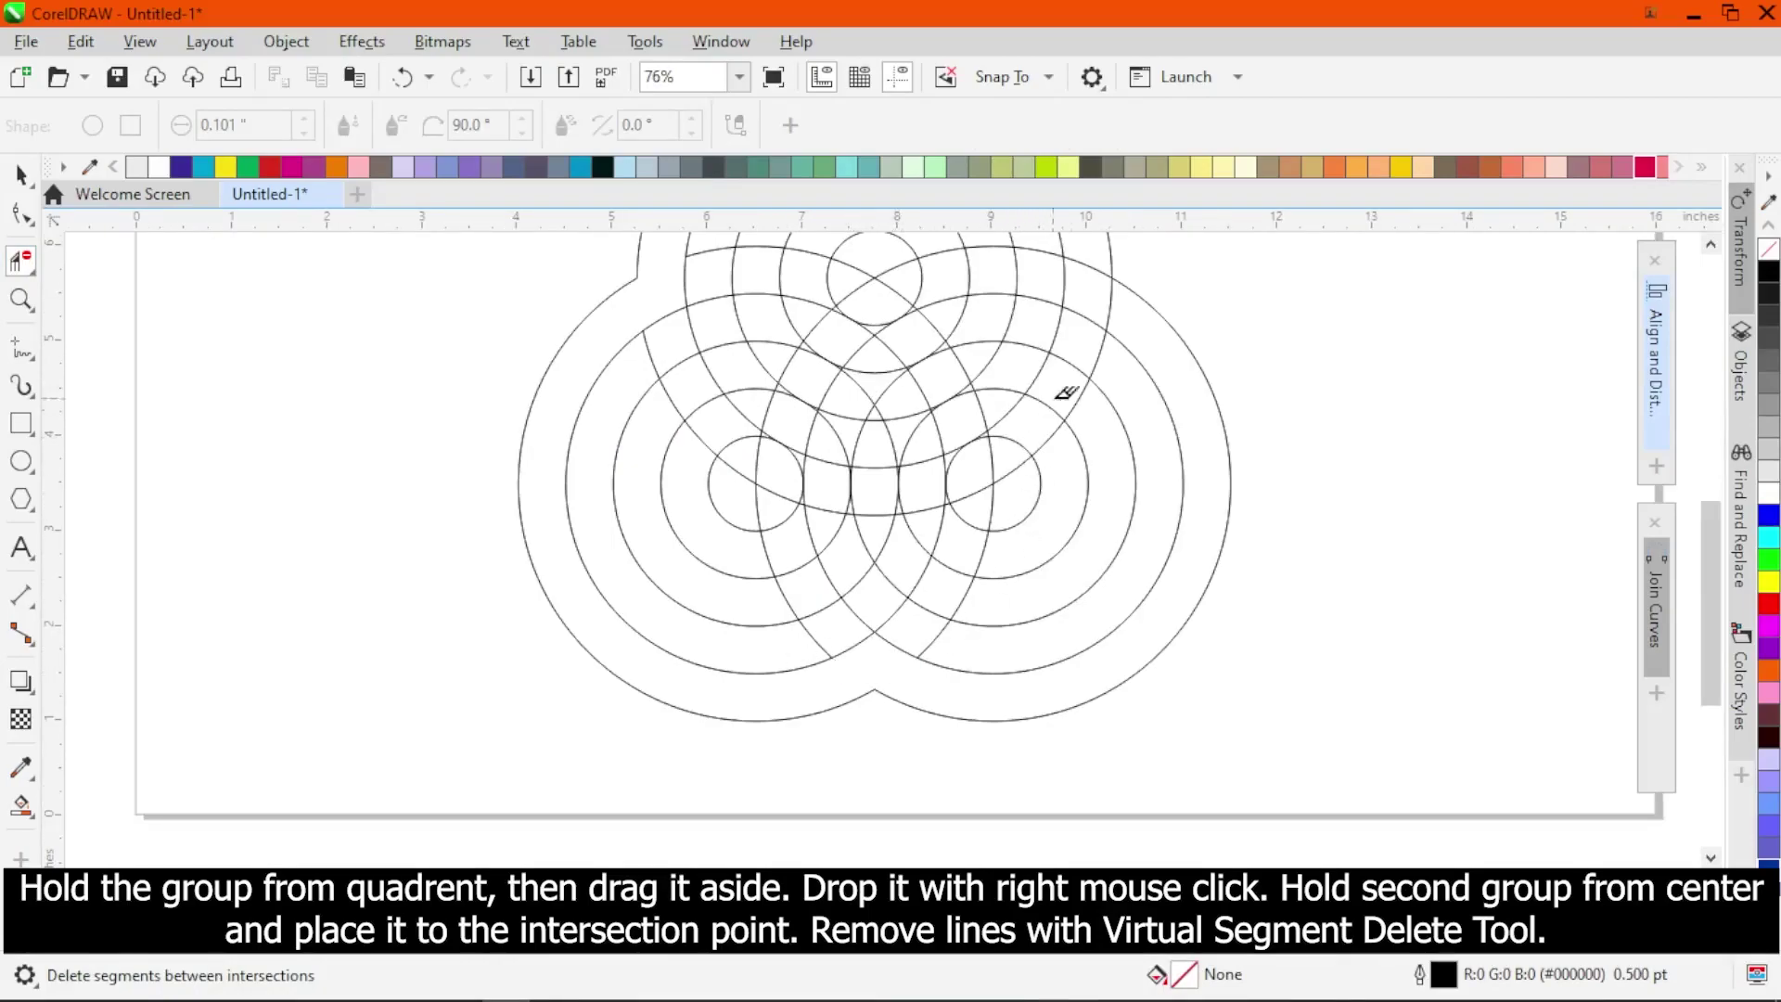
{"action": "scroll", "coordinate": [1097, 361], "scroll_direction": "down", "scroll_amount": 1}
{"action": "scroll", "coordinate": [1100, 343], "scroll_direction": "up", "scroll_amount": 2}
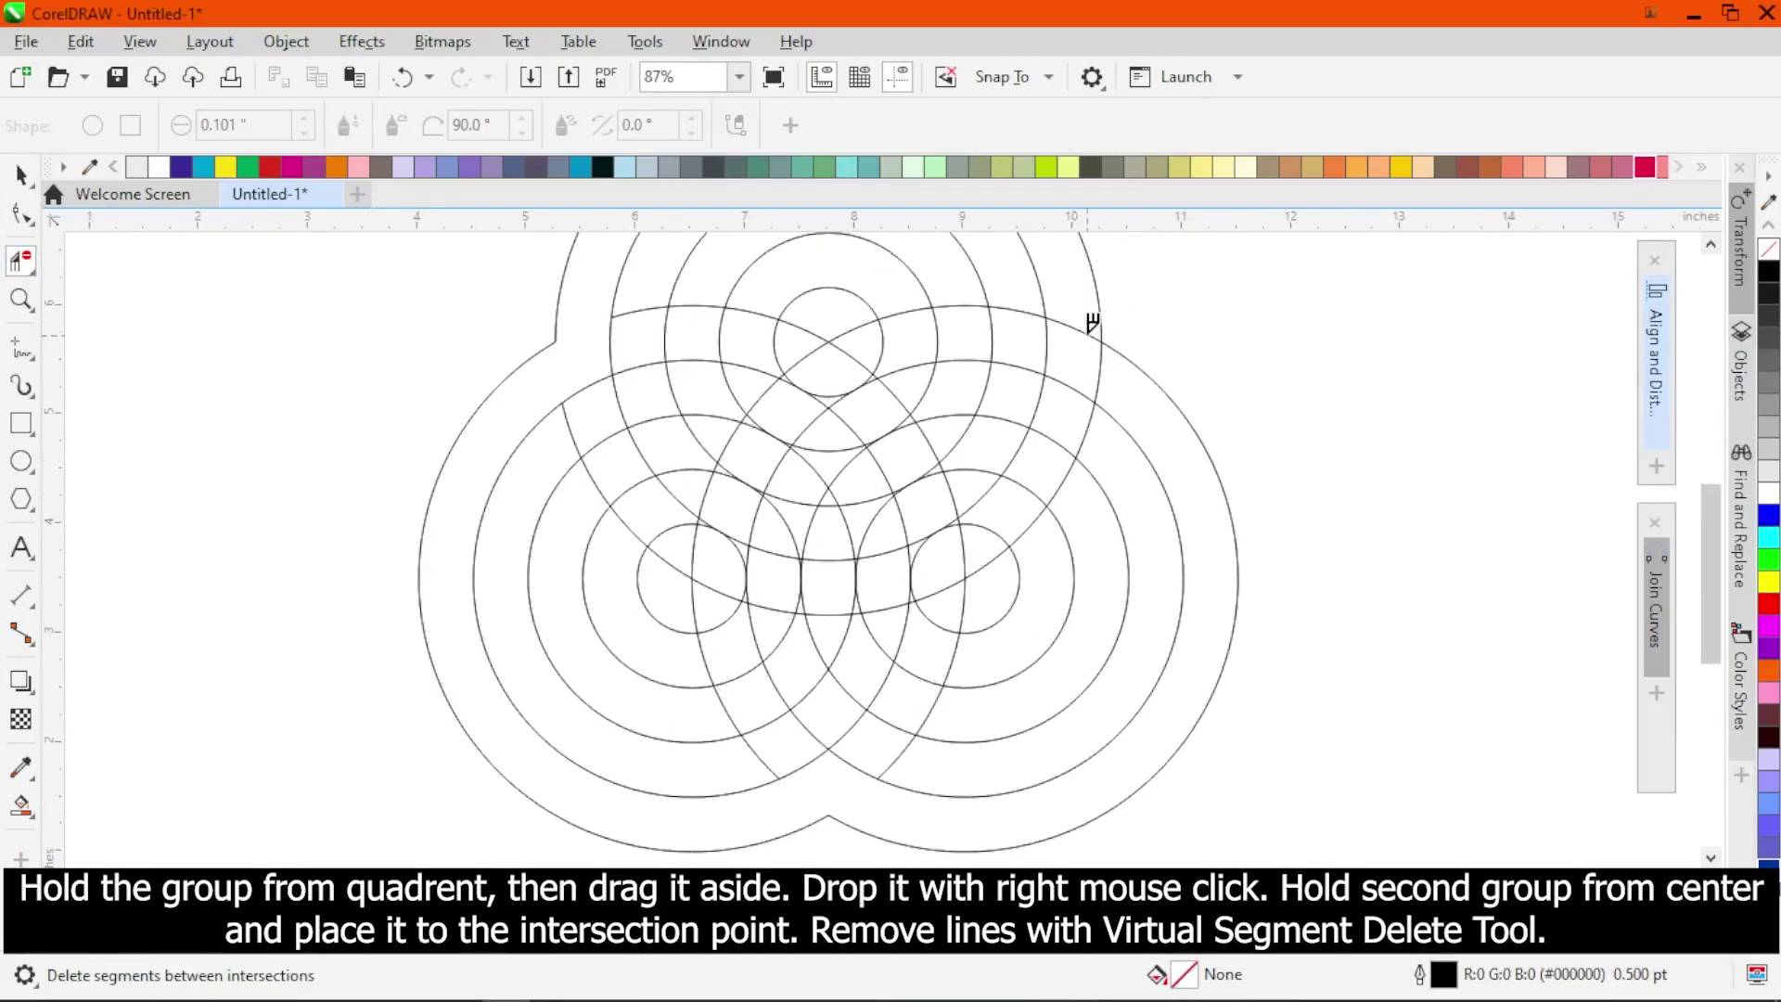
{"action": "scroll", "coordinate": [1119, 374], "scroll_direction": "down", "scroll_amount": 2}
{"action": "scroll", "coordinate": [814, 391], "scroll_direction": "up", "scroll_amount": 1}
Step: Clear the segments crossing the outer band of the top group where it runs into the left group's innermost circle
{"action": "left_click", "coordinate": [815, 390]}
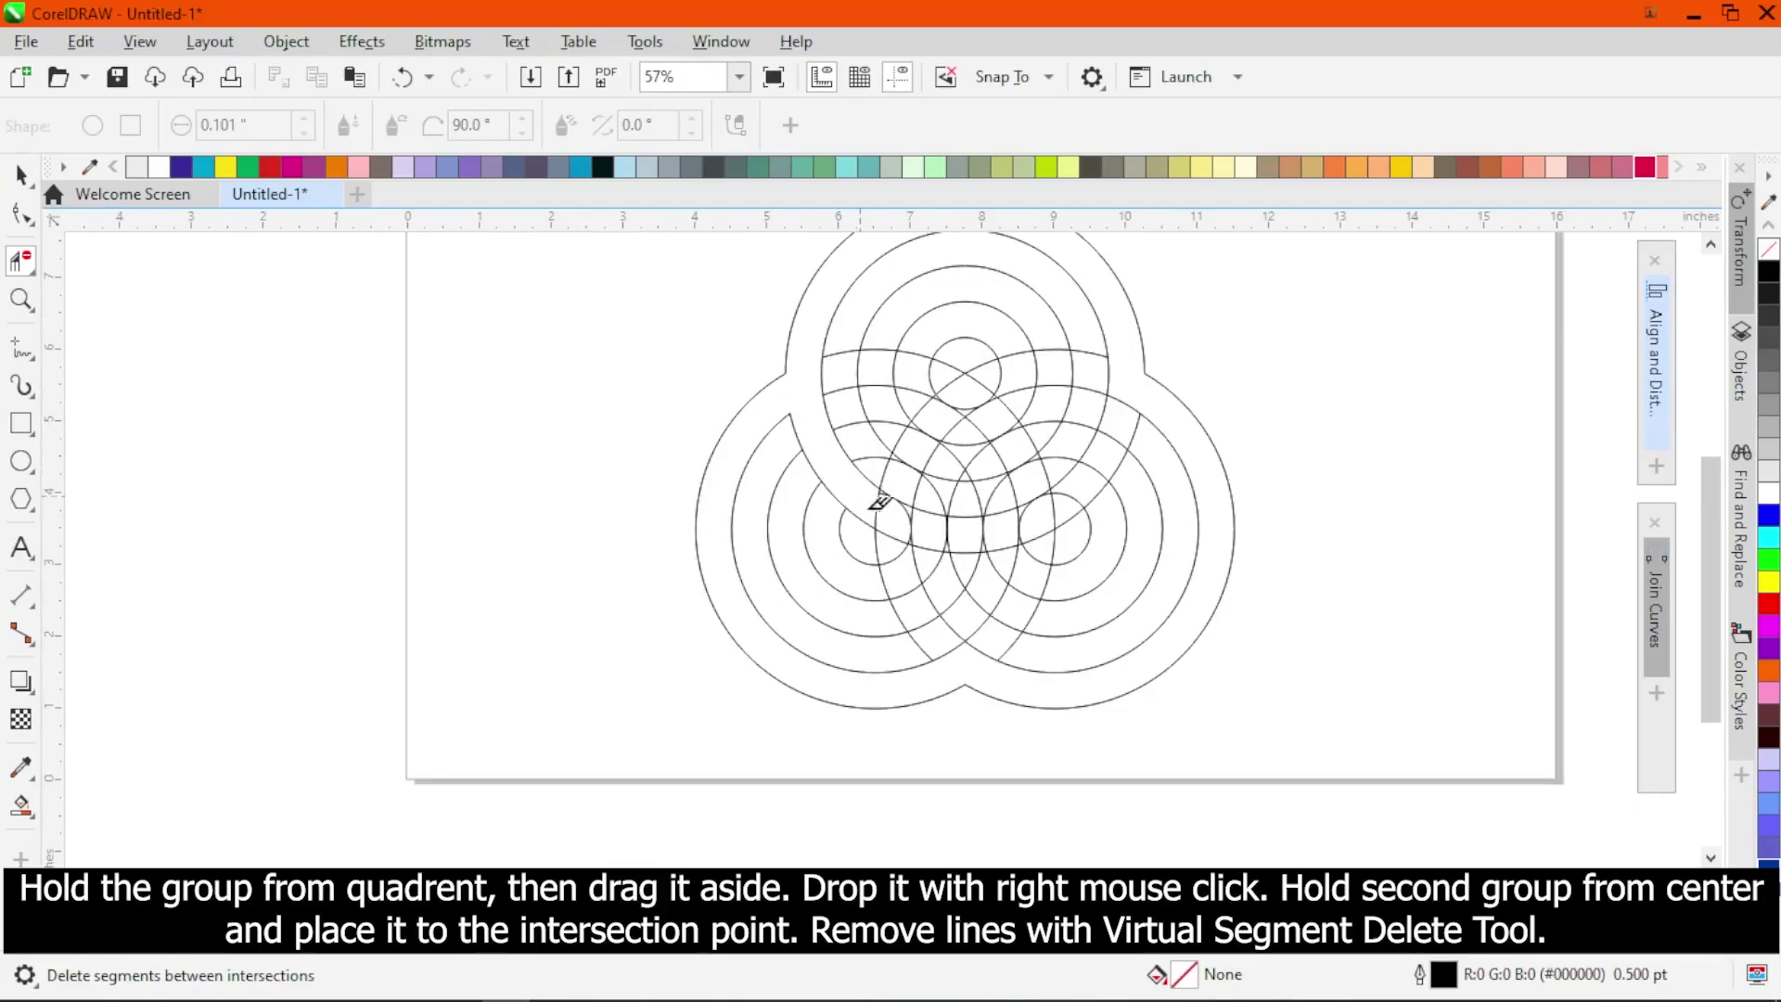
{"action": "scroll", "coordinate": [867, 484], "scroll_direction": "up", "scroll_amount": 2}
{"action": "scroll", "coordinate": [867, 479], "scroll_direction": "up", "scroll_amount": 1}
{"action": "left_click", "coordinate": [863, 389]}
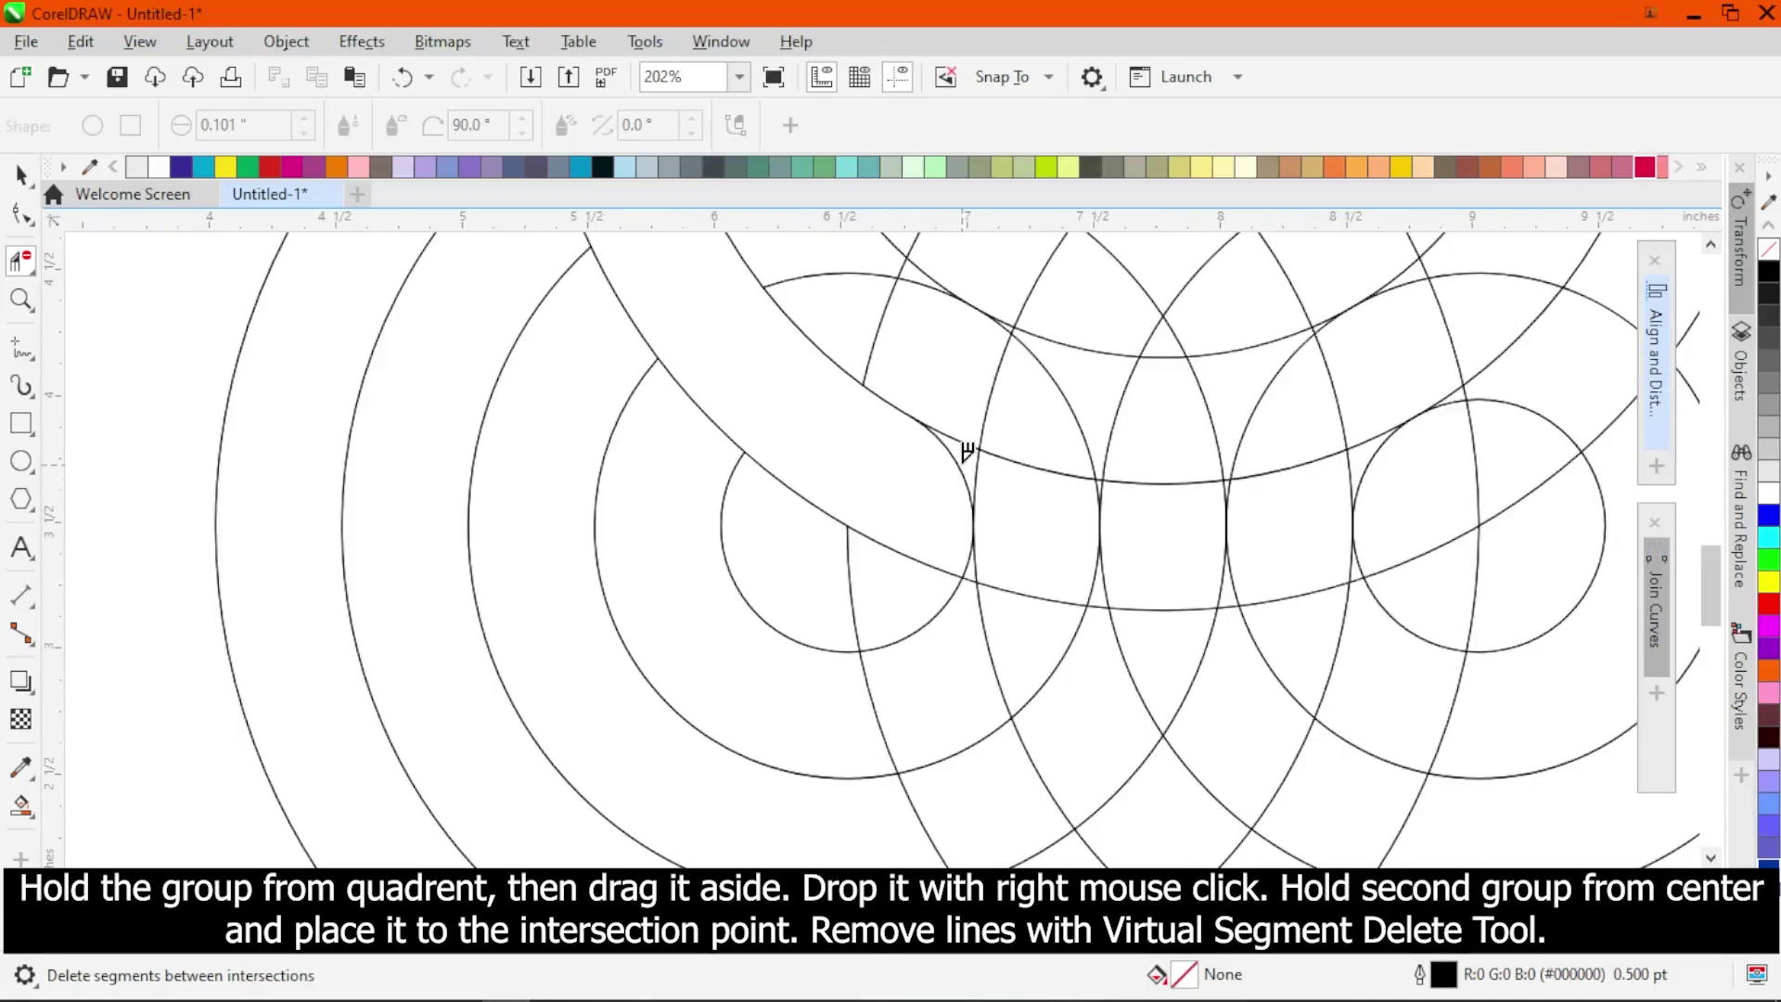
{"action": "left_click", "coordinate": [927, 556]}
{"action": "left_click", "coordinate": [857, 566]}
{"action": "scroll", "coordinate": [794, 548], "scroll_direction": "down", "scroll_amount": 2}
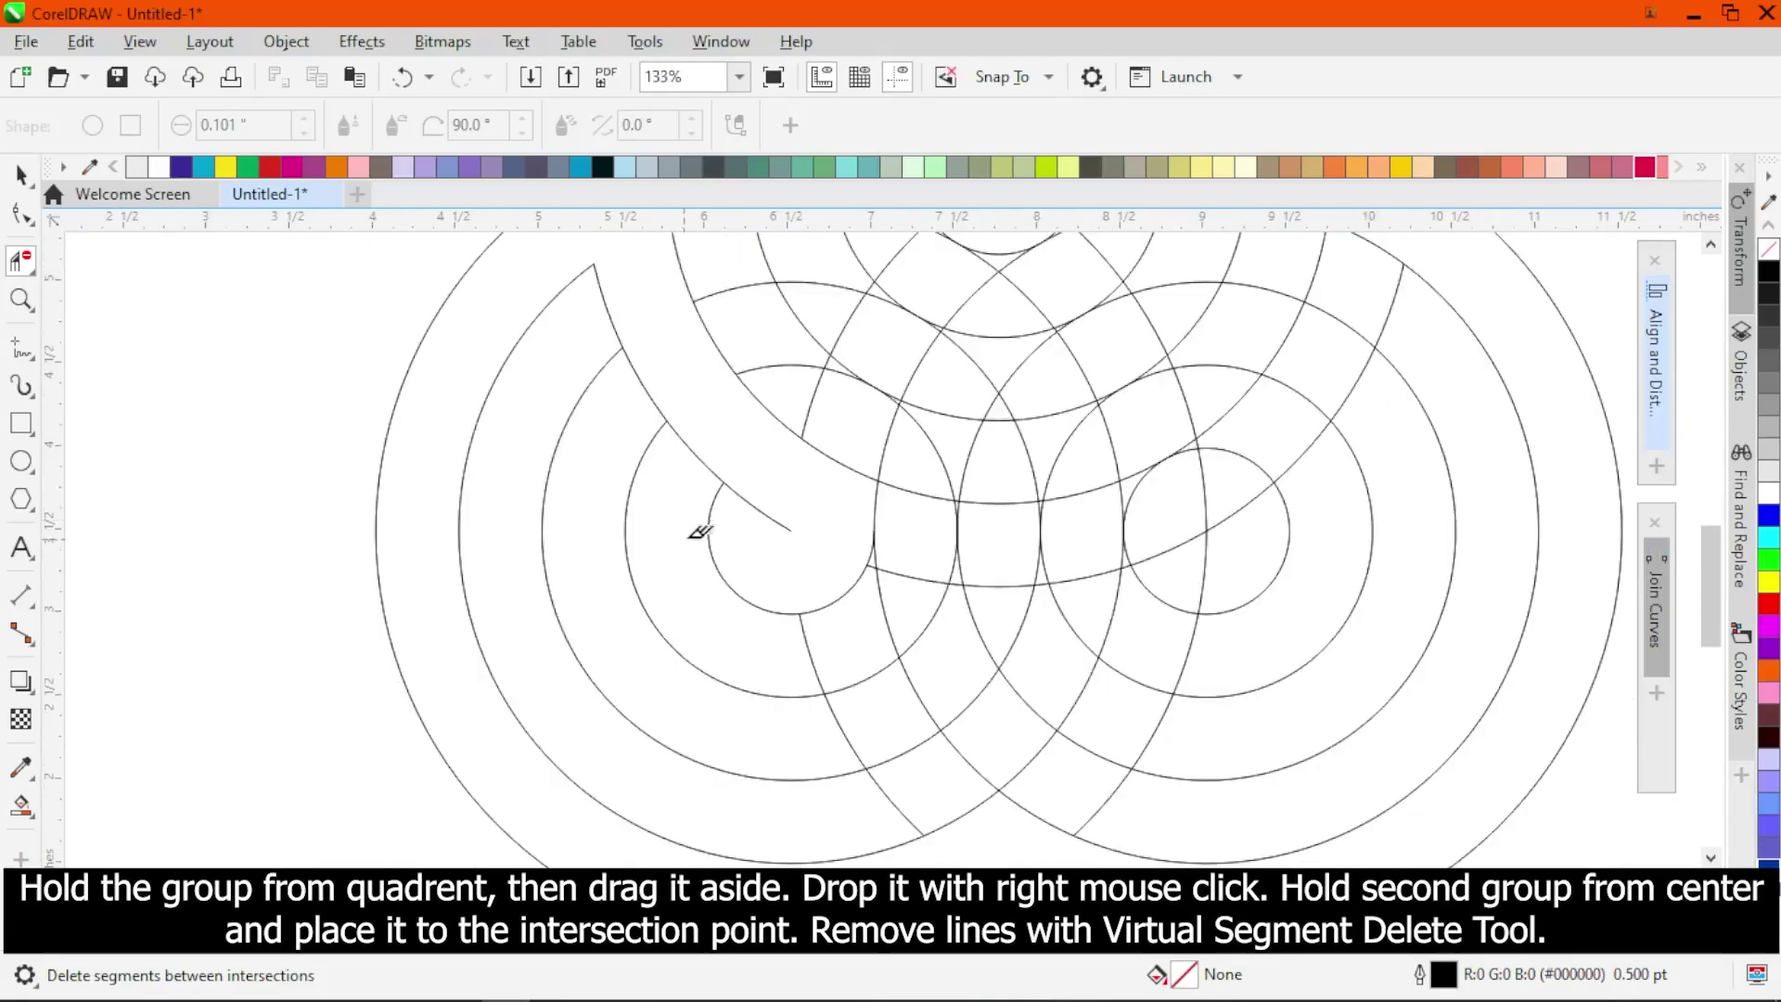
{"action": "left_click", "coordinate": [762, 499]}
Step: Clear the segments crossing the band that runs from the bottom notch into the right group's innermost circle, including leftover stubs
{"action": "scroll", "coordinate": [576, 536], "scroll_direction": "down", "scroll_amount": 3}
{"action": "scroll", "coordinate": [786, 547], "scroll_direction": "up", "scroll_amount": 2}
{"action": "scroll", "coordinate": [791, 557], "scroll_direction": "down", "scroll_amount": 2}
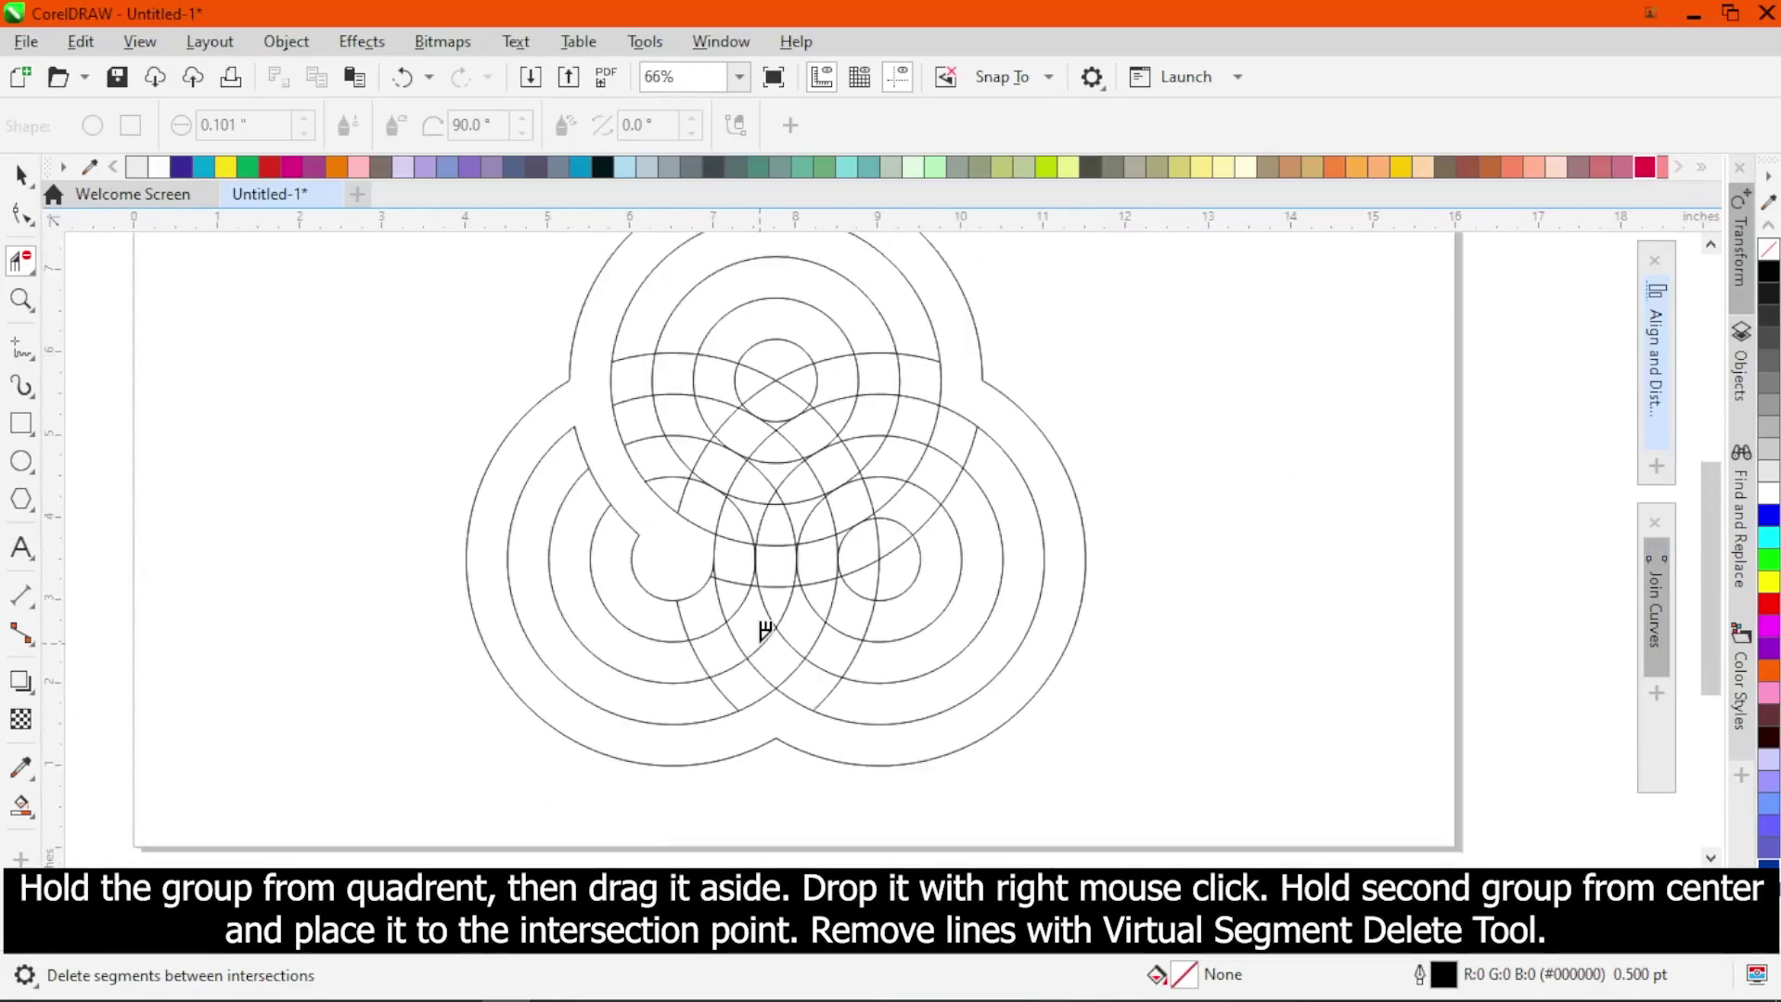
{"action": "scroll", "coordinate": [795, 702], "scroll_direction": "up", "scroll_amount": 2}
{"action": "left_click", "coordinate": [786, 664]}
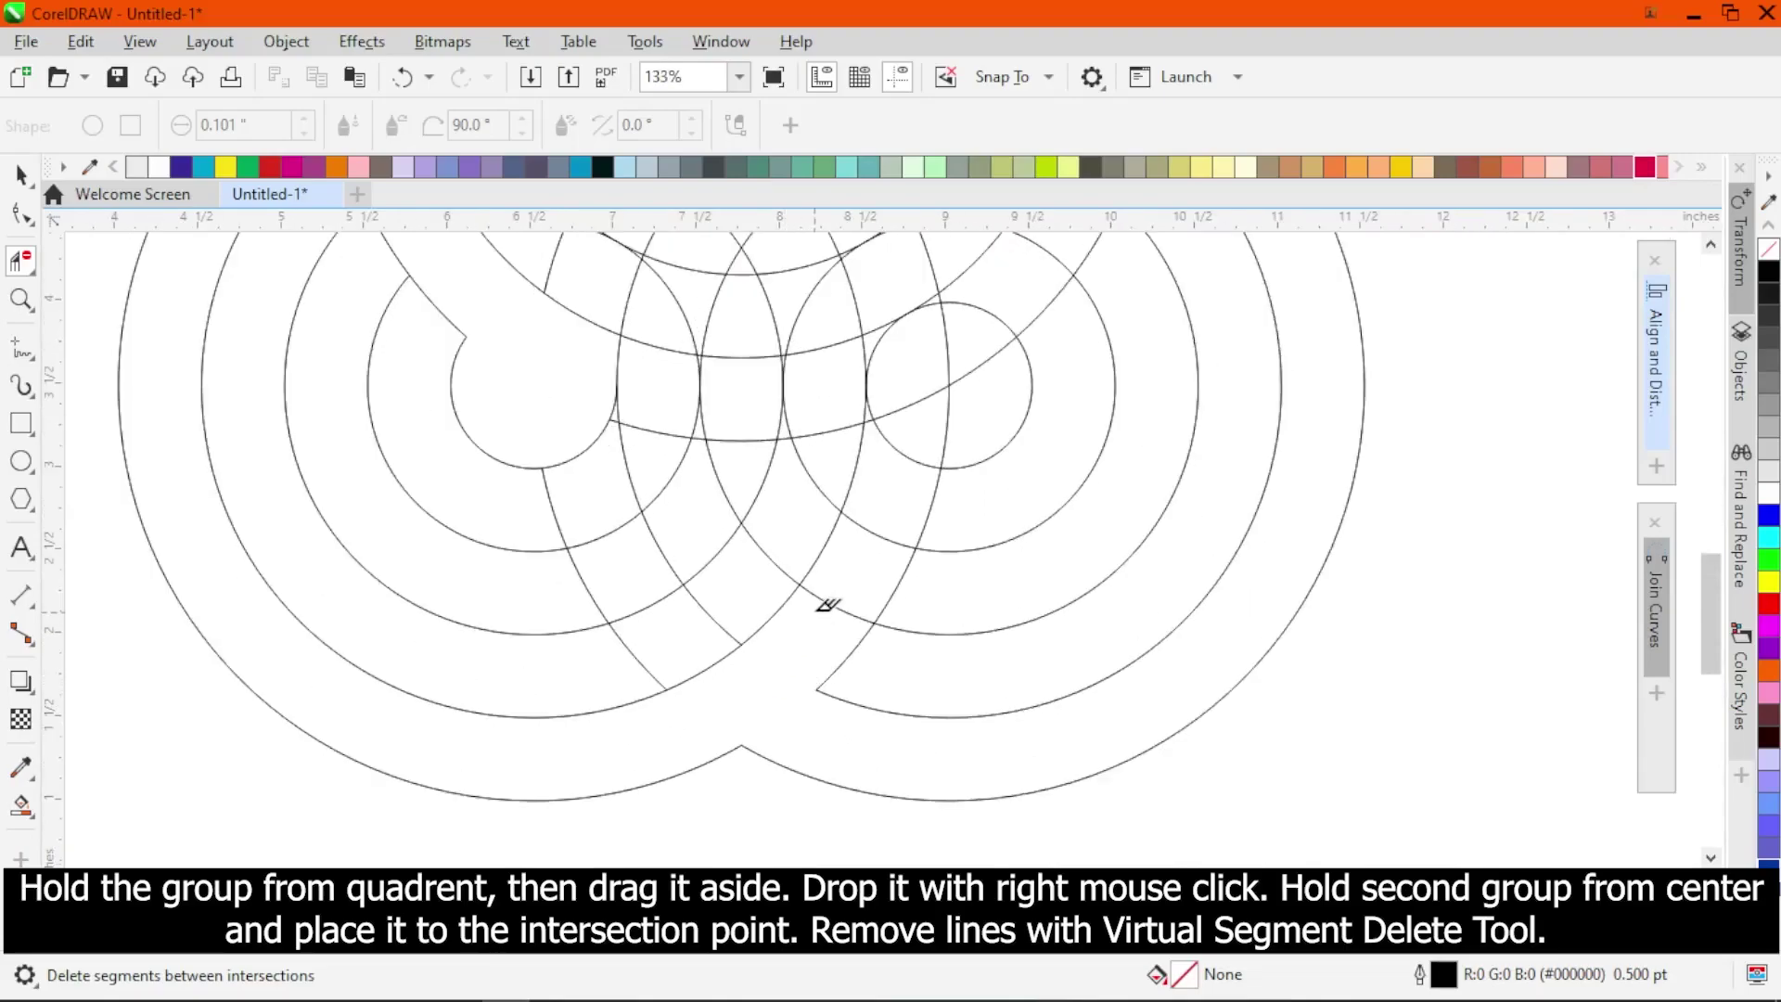
{"action": "left_click", "coordinate": [828, 599]}
{"action": "left_click", "coordinate": [874, 523]}
{"action": "left_click", "coordinate": [905, 452]}
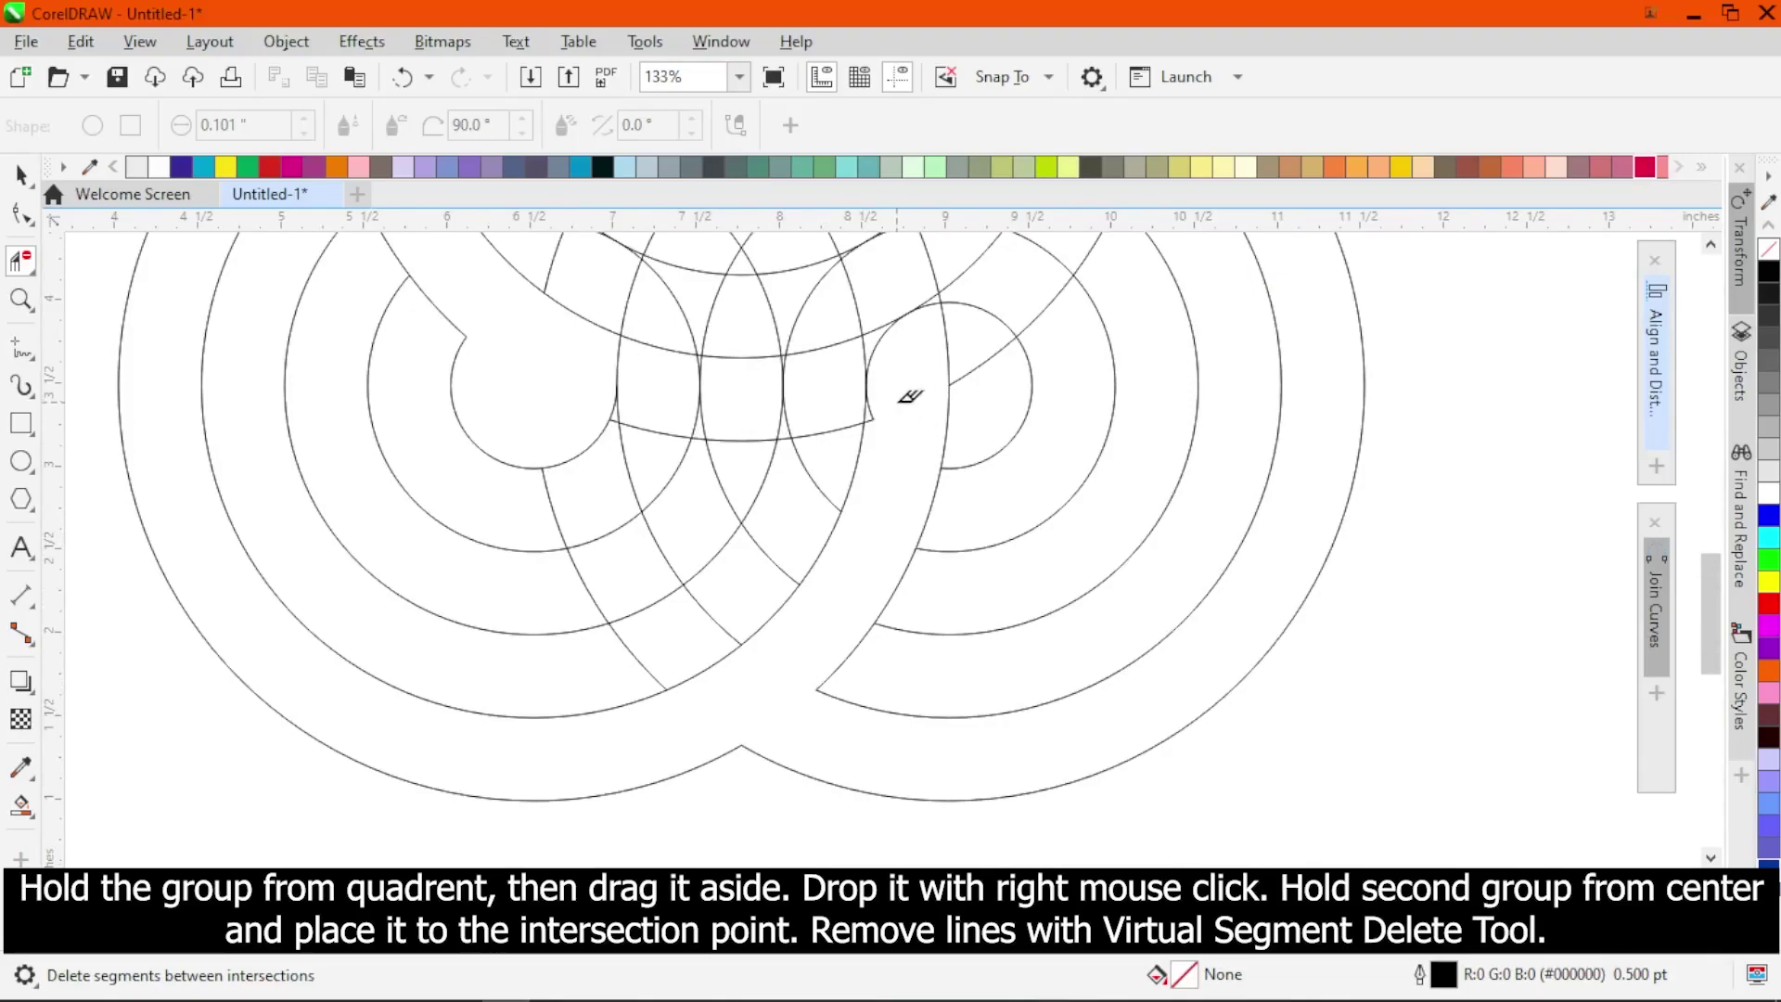
{"action": "scroll", "coordinate": [907, 397], "scroll_direction": "up", "scroll_amount": 2}
{"action": "left_click", "coordinate": [853, 434]}
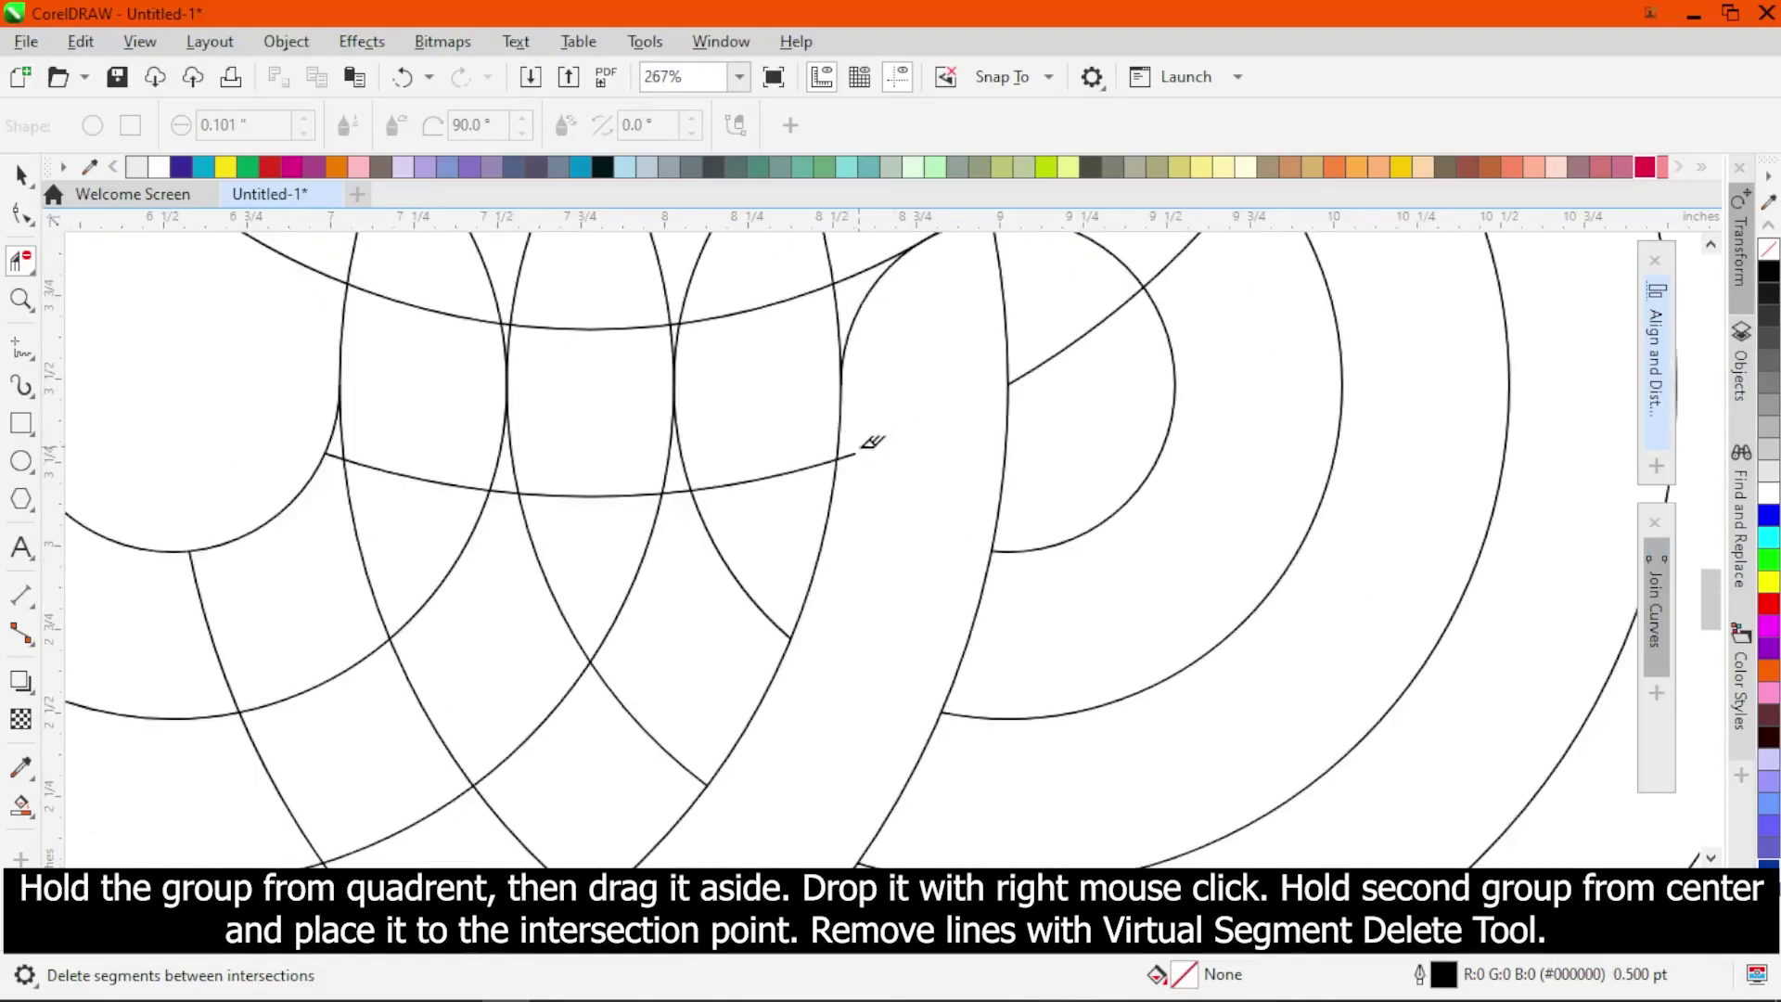
{"action": "left_click", "coordinate": [847, 454]}
Step: Draw a freehand helper line about 0.2 inches long across the right innermost circle's tangent point, remove the arc there, and delete the helper
{"action": "scroll", "coordinate": [863, 516], "scroll_direction": "down", "scroll_amount": 2}
{"action": "scroll", "coordinate": [890, 390], "scroll_direction": "up", "scroll_amount": 1}
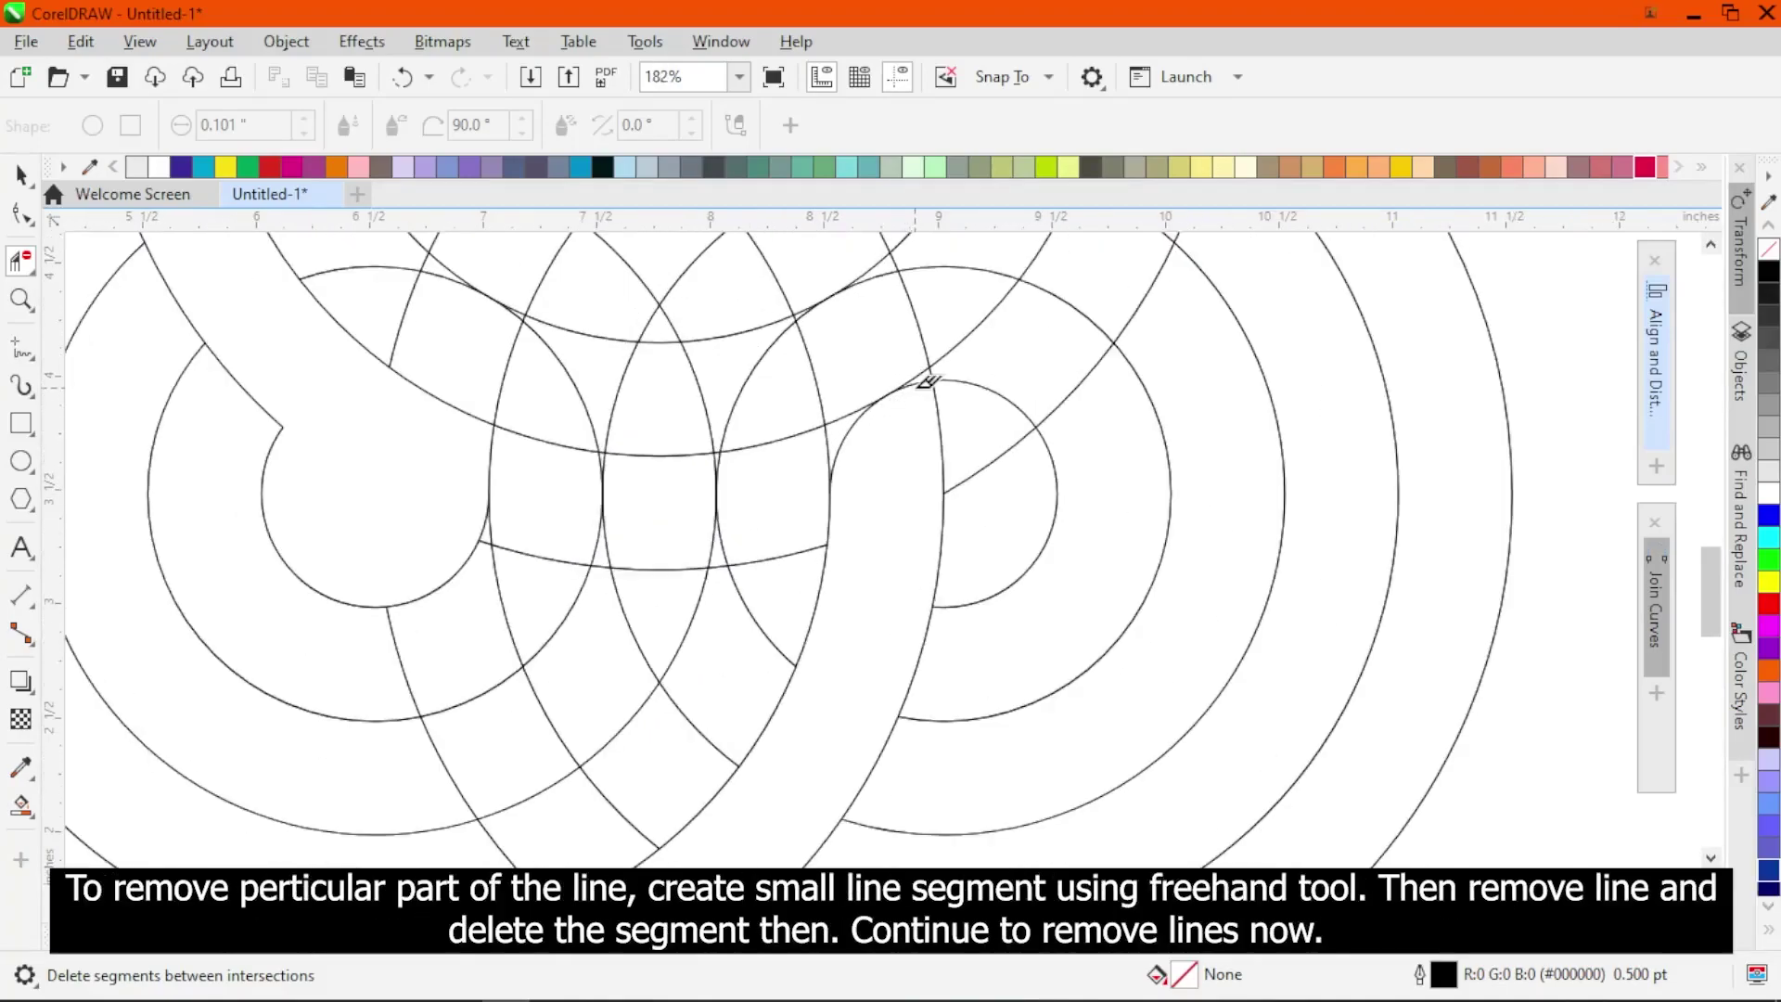
{"action": "left_click", "coordinate": [853, 422]}
{"action": "key", "text": "ctrl+z"}
{"action": "left_click", "coordinate": [20, 349]}
{"action": "left_click", "coordinate": [871, 373]}
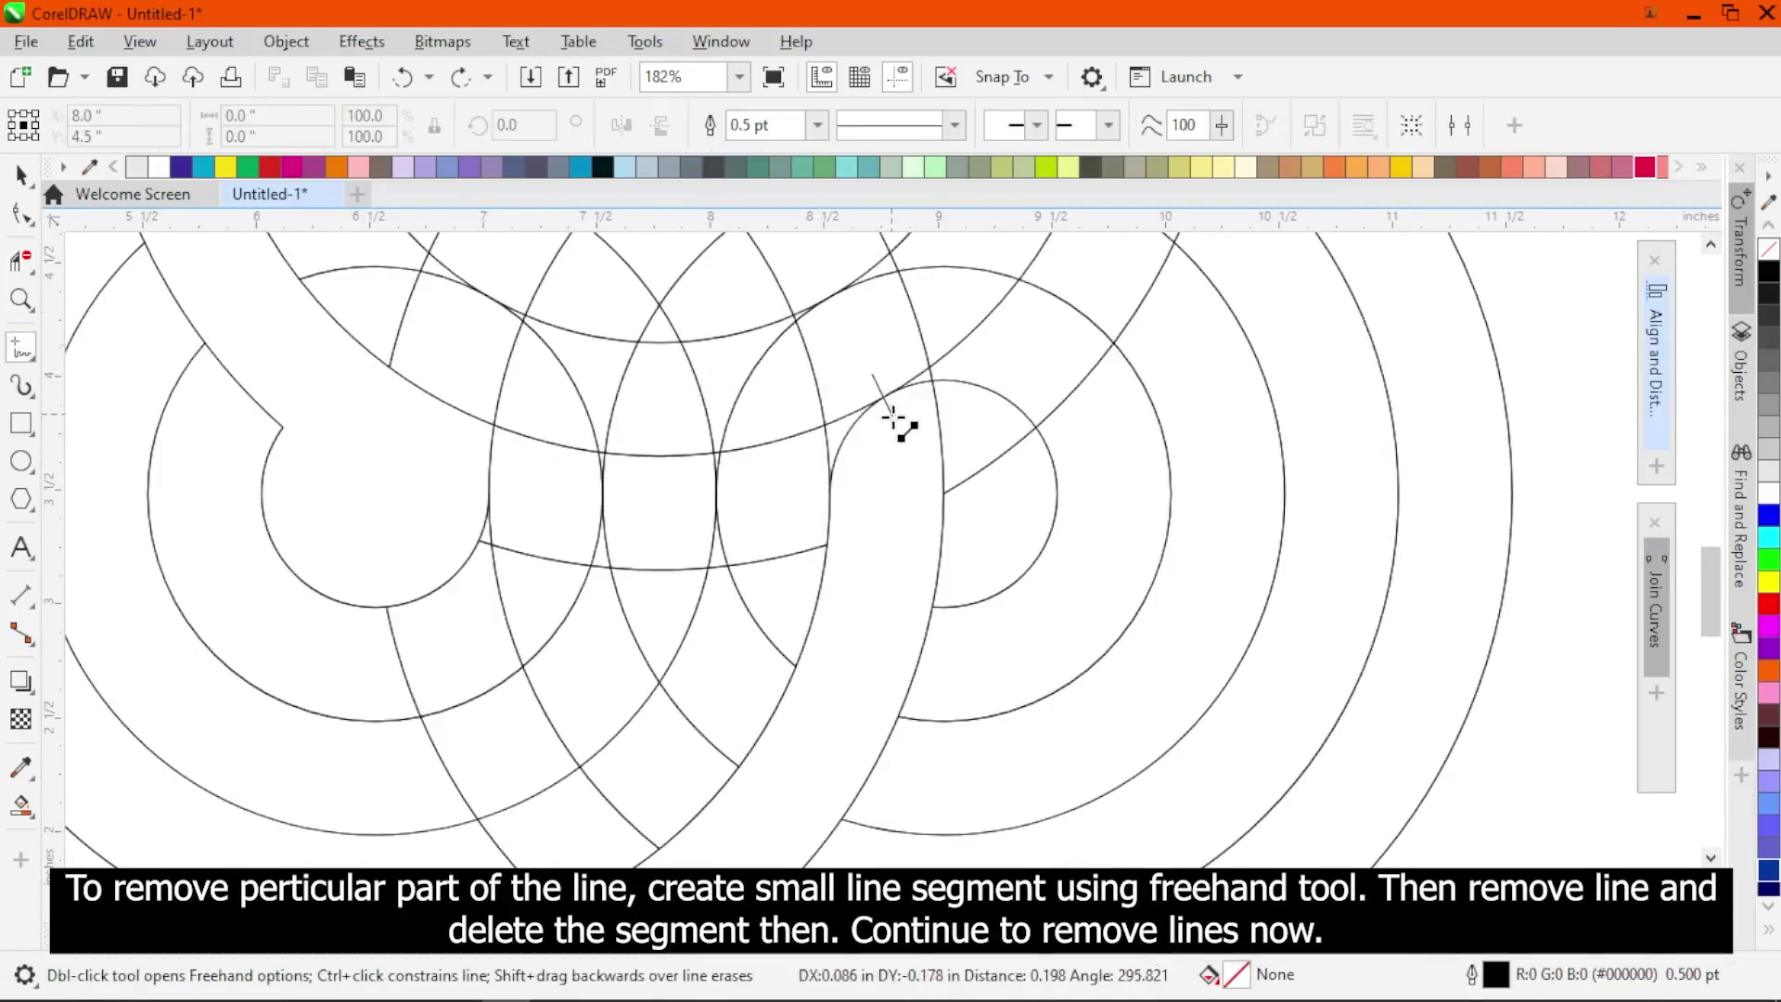
{"action": "left_click", "coordinate": [892, 416]}
{"action": "left_click", "coordinate": [21, 263]}
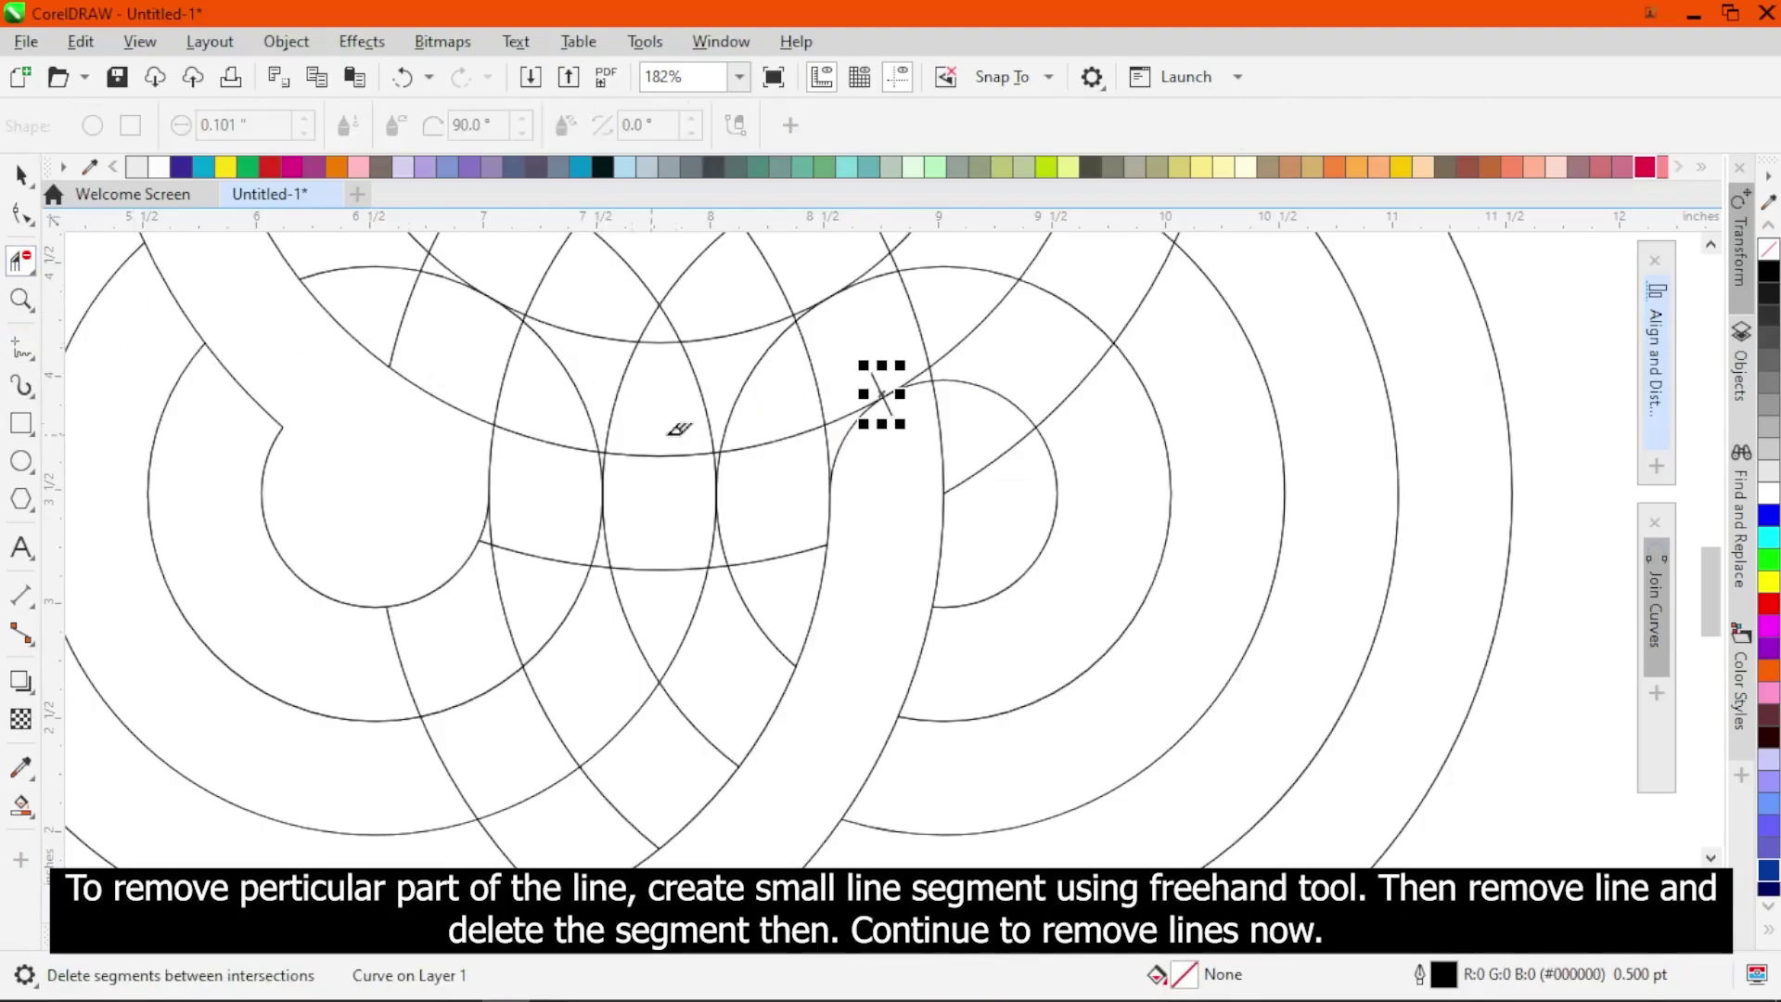
{"action": "key", "text": "Delete"}
Step: Delete the remaining line segments inside the right group's innermost circle
{"action": "left_click", "coordinate": [945, 417]}
{"action": "left_click", "coordinate": [993, 457]}
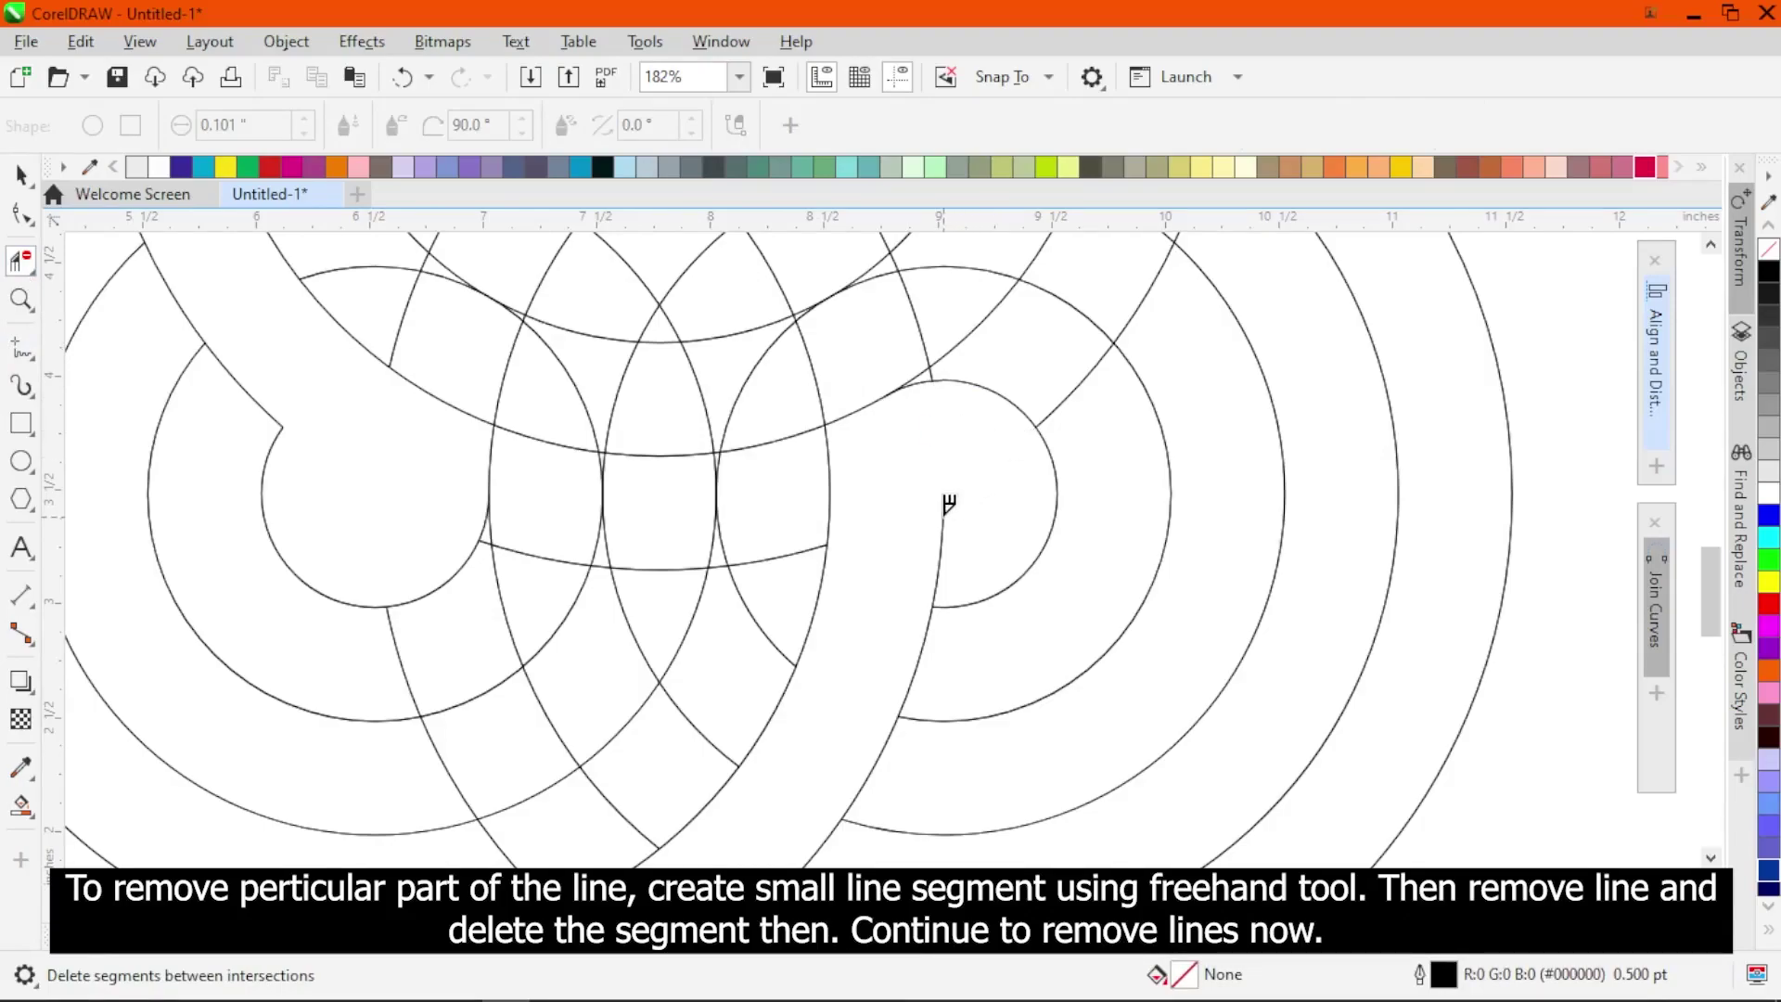
{"action": "left_click", "coordinate": [948, 503]}
Step: Clear the segments crossing the band from the upper-right notch into the top group's innermost circle, and empty that circle's interior
{"action": "scroll", "coordinate": [897, 667], "scroll_direction": "down", "scroll_amount": 5}
{"action": "scroll", "coordinate": [938, 493], "scroll_direction": "up", "scroll_amount": 3}
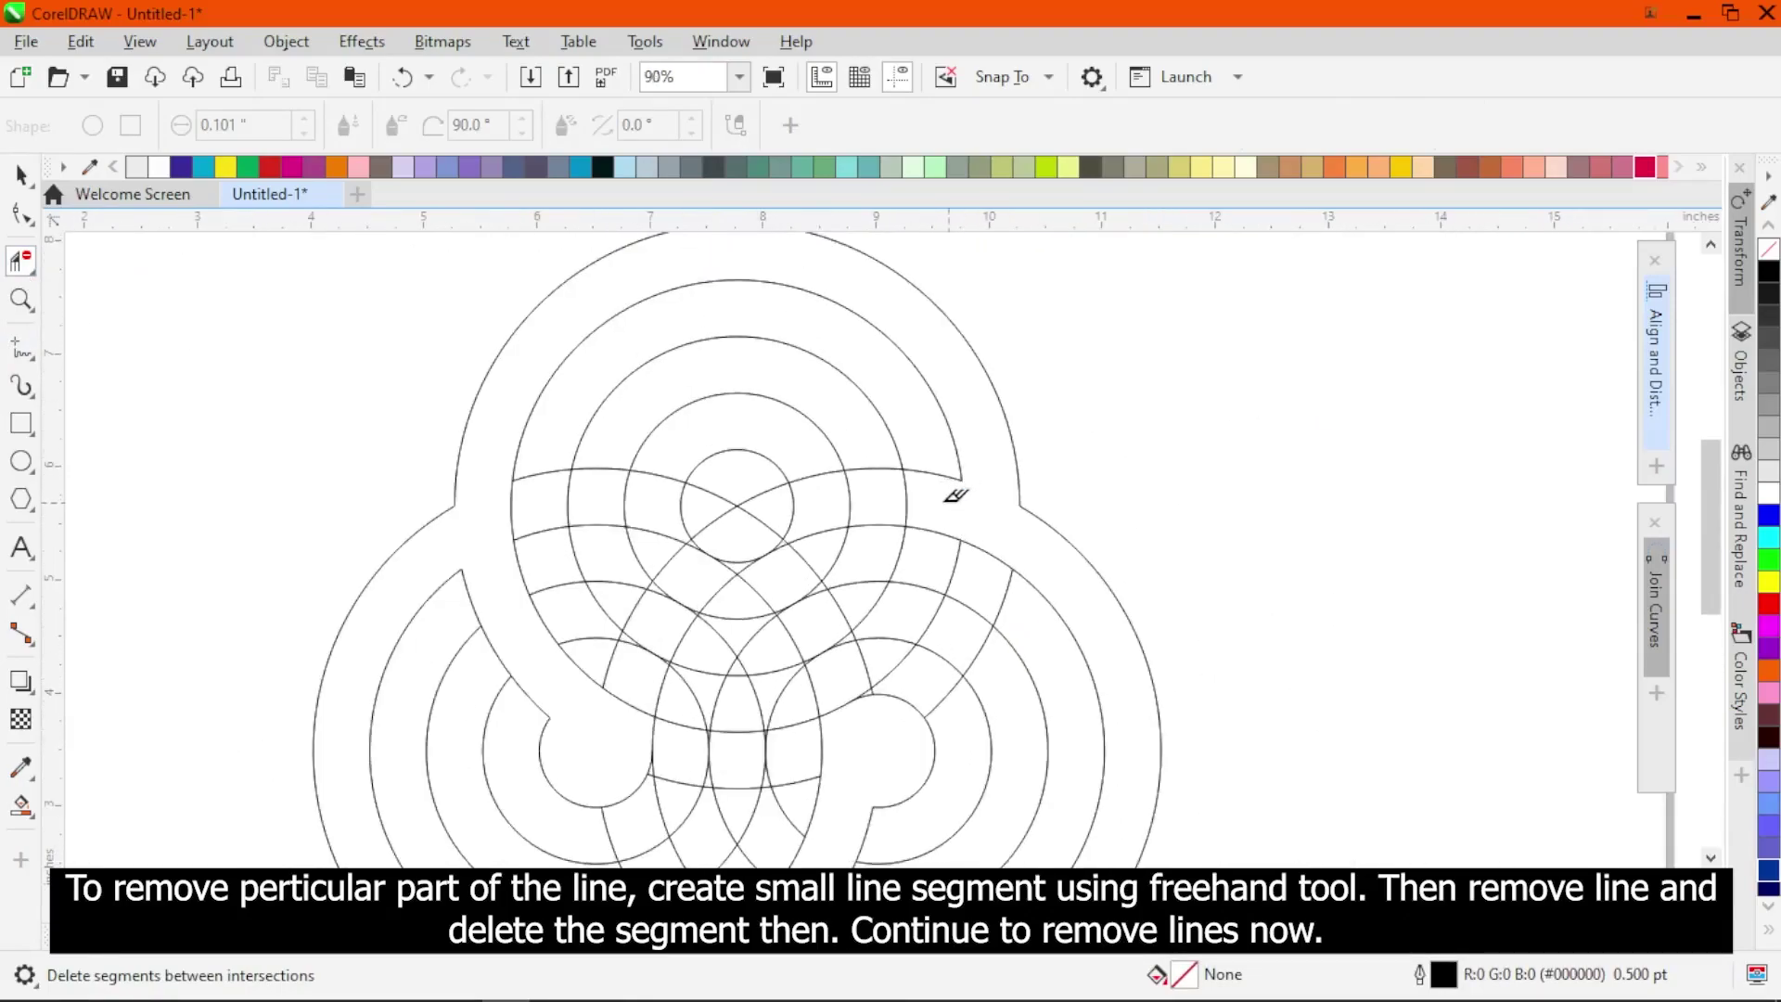
{"action": "left_click", "coordinate": [905, 494]}
{"action": "left_click", "coordinate": [846, 497]}
{"action": "left_click", "coordinate": [796, 502]}
{"action": "scroll", "coordinate": [784, 549], "scroll_direction": "up", "scroll_amount": 2}
{"action": "left_click", "coordinate": [791, 519]}
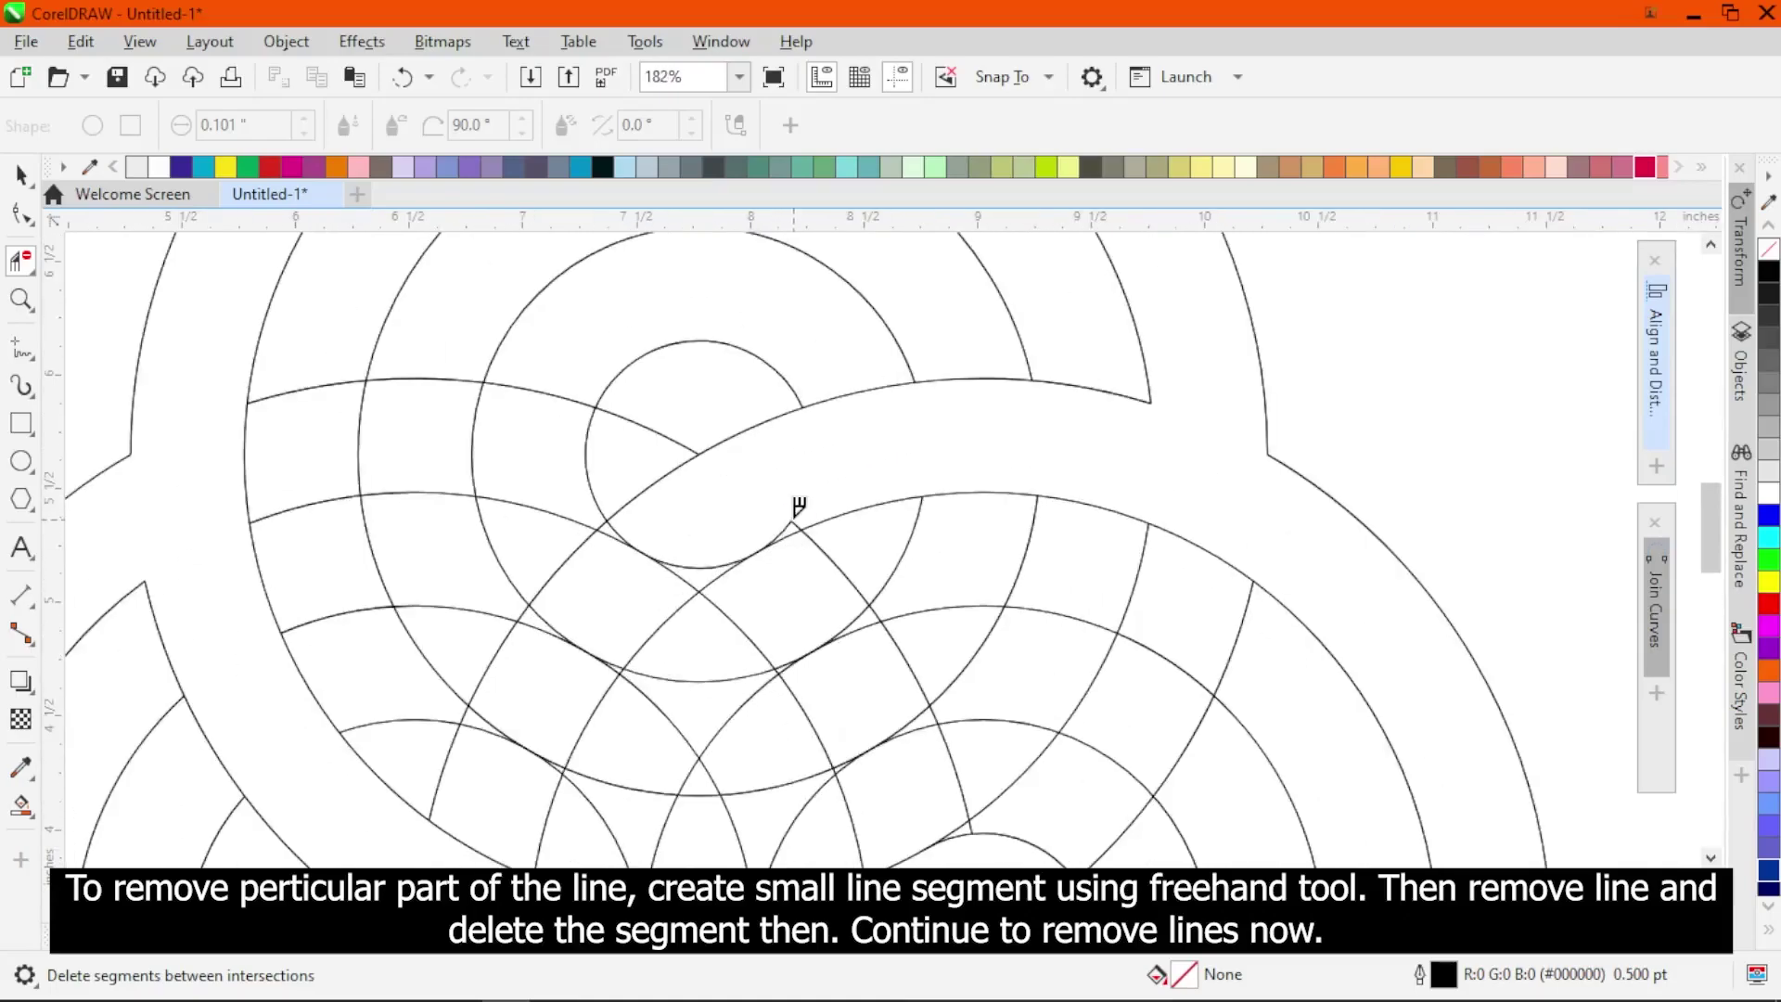
{"action": "left_click", "coordinate": [641, 487]}
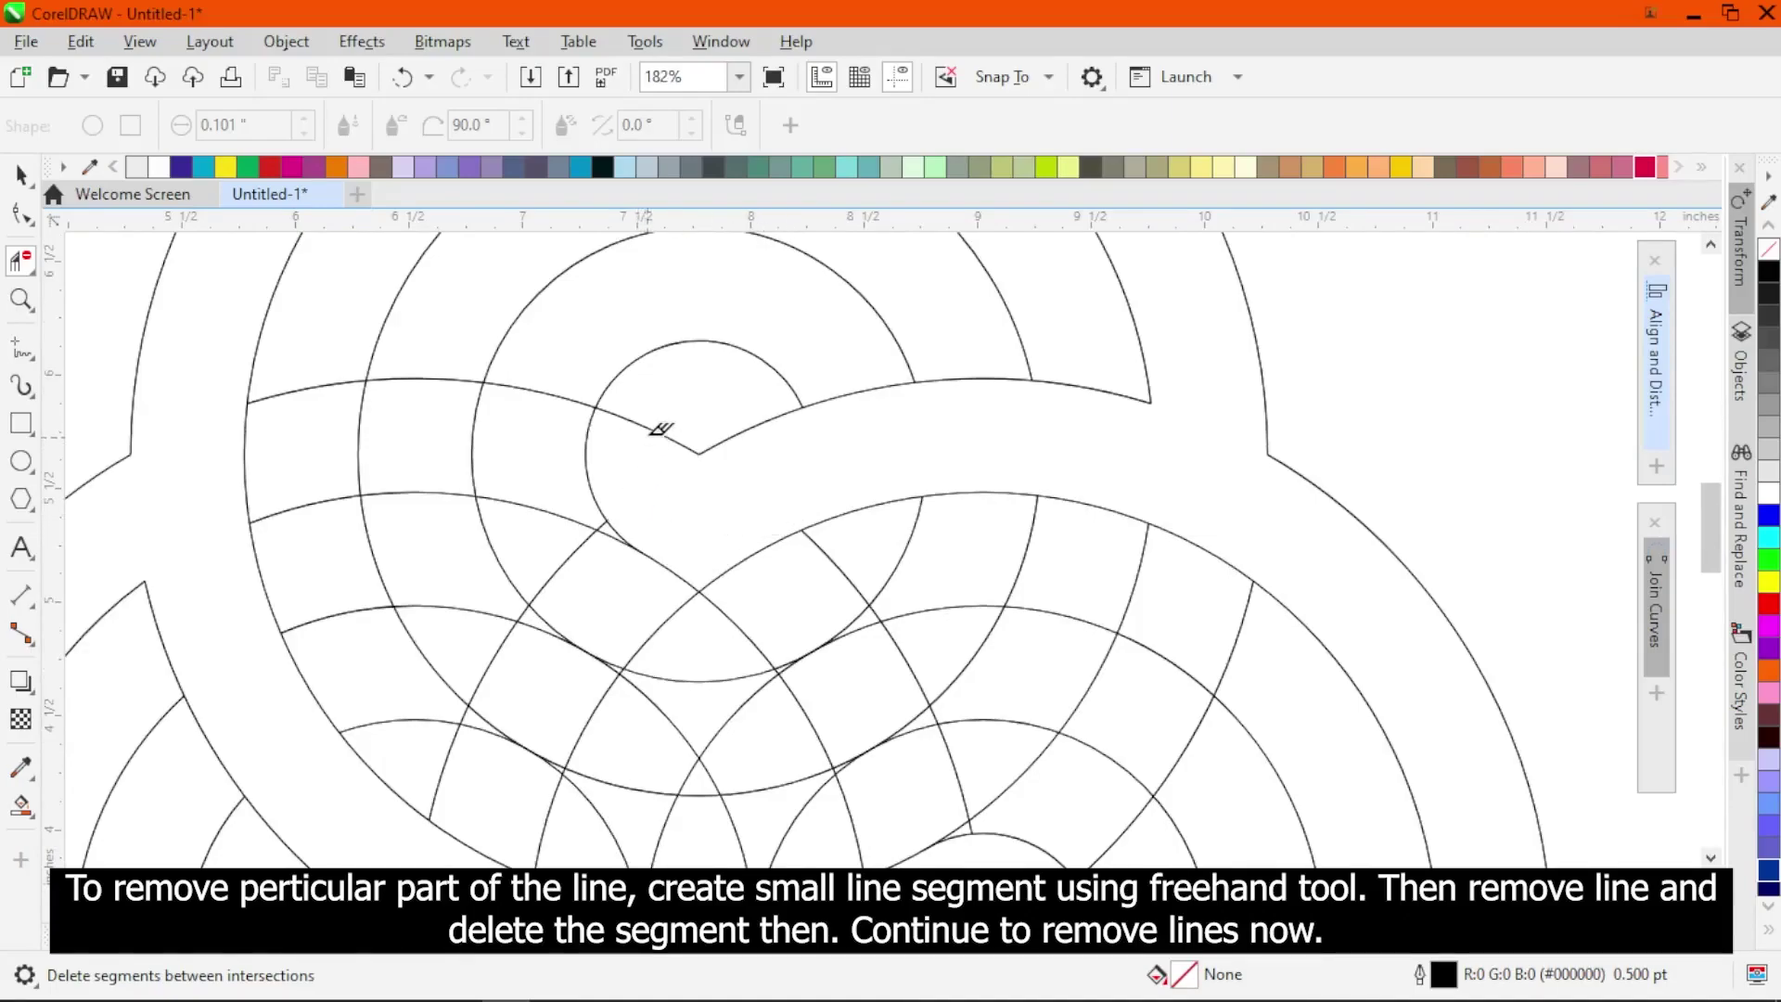
{"action": "left_click", "coordinate": [657, 428]}
{"action": "left_click", "coordinate": [725, 440]}
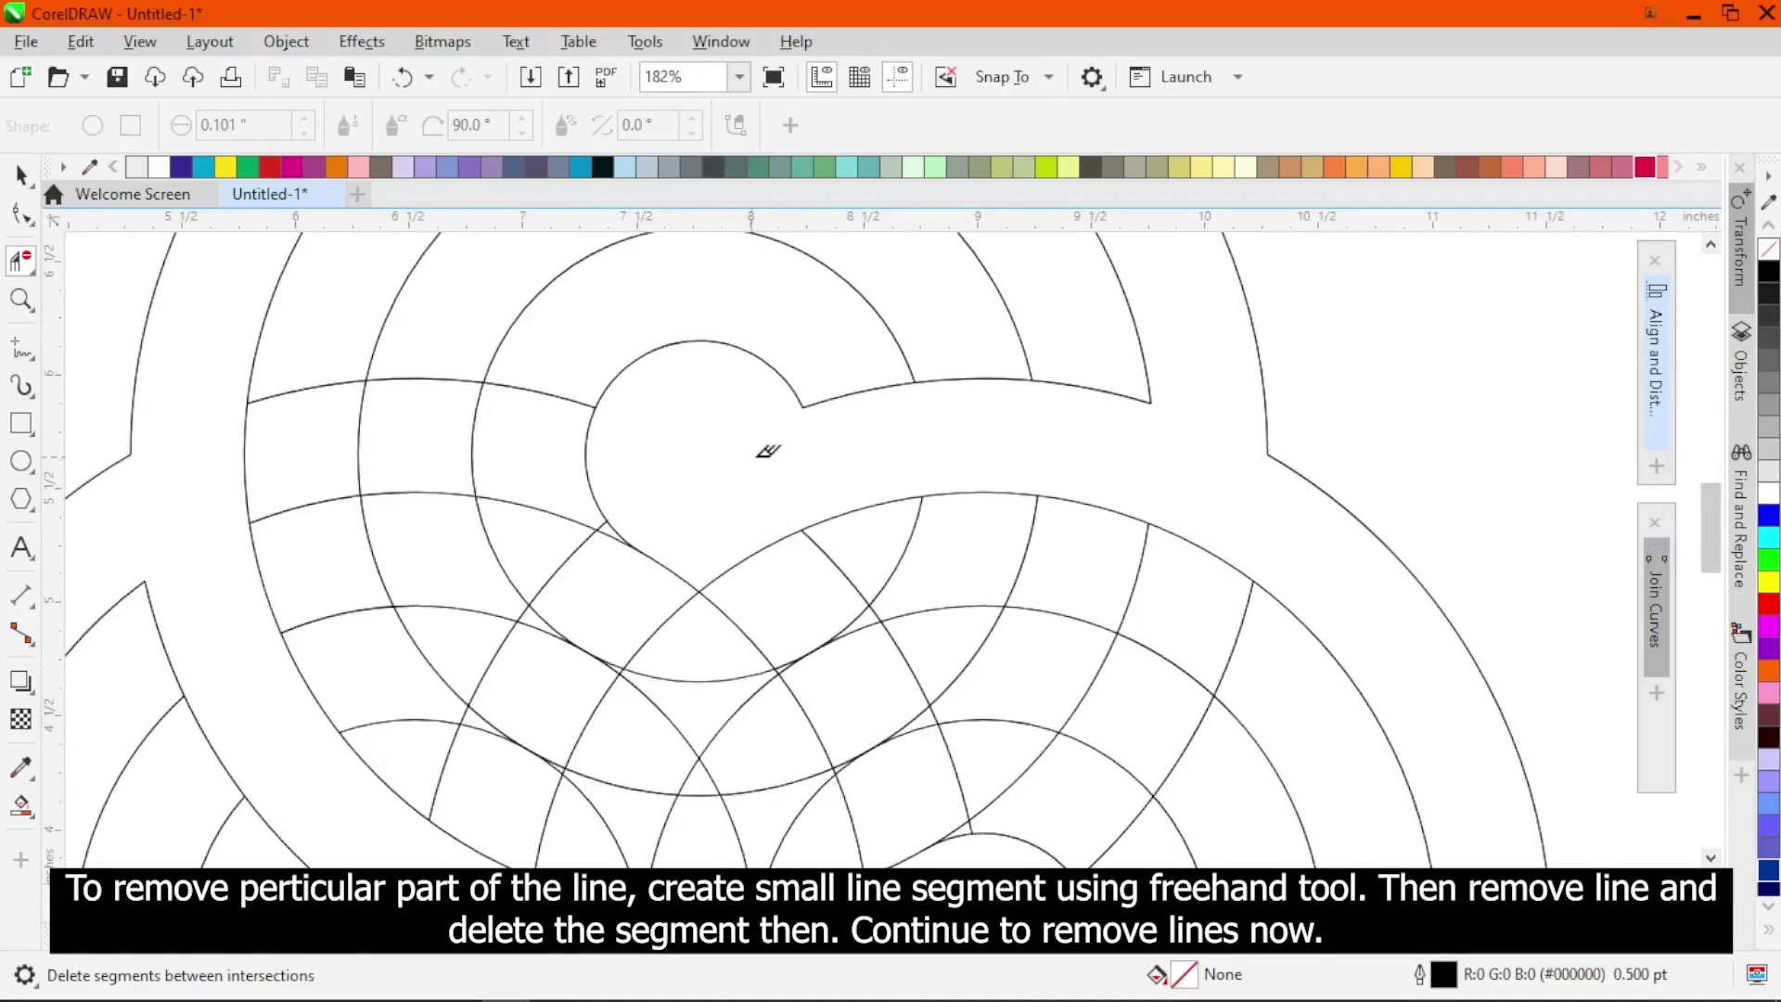
Step: Clear the line segments crossing the top group's second-innermost band from its left side down to the centre of the logo
{"action": "scroll", "coordinate": [649, 408], "scroll_direction": "down", "scroll_amount": 3}
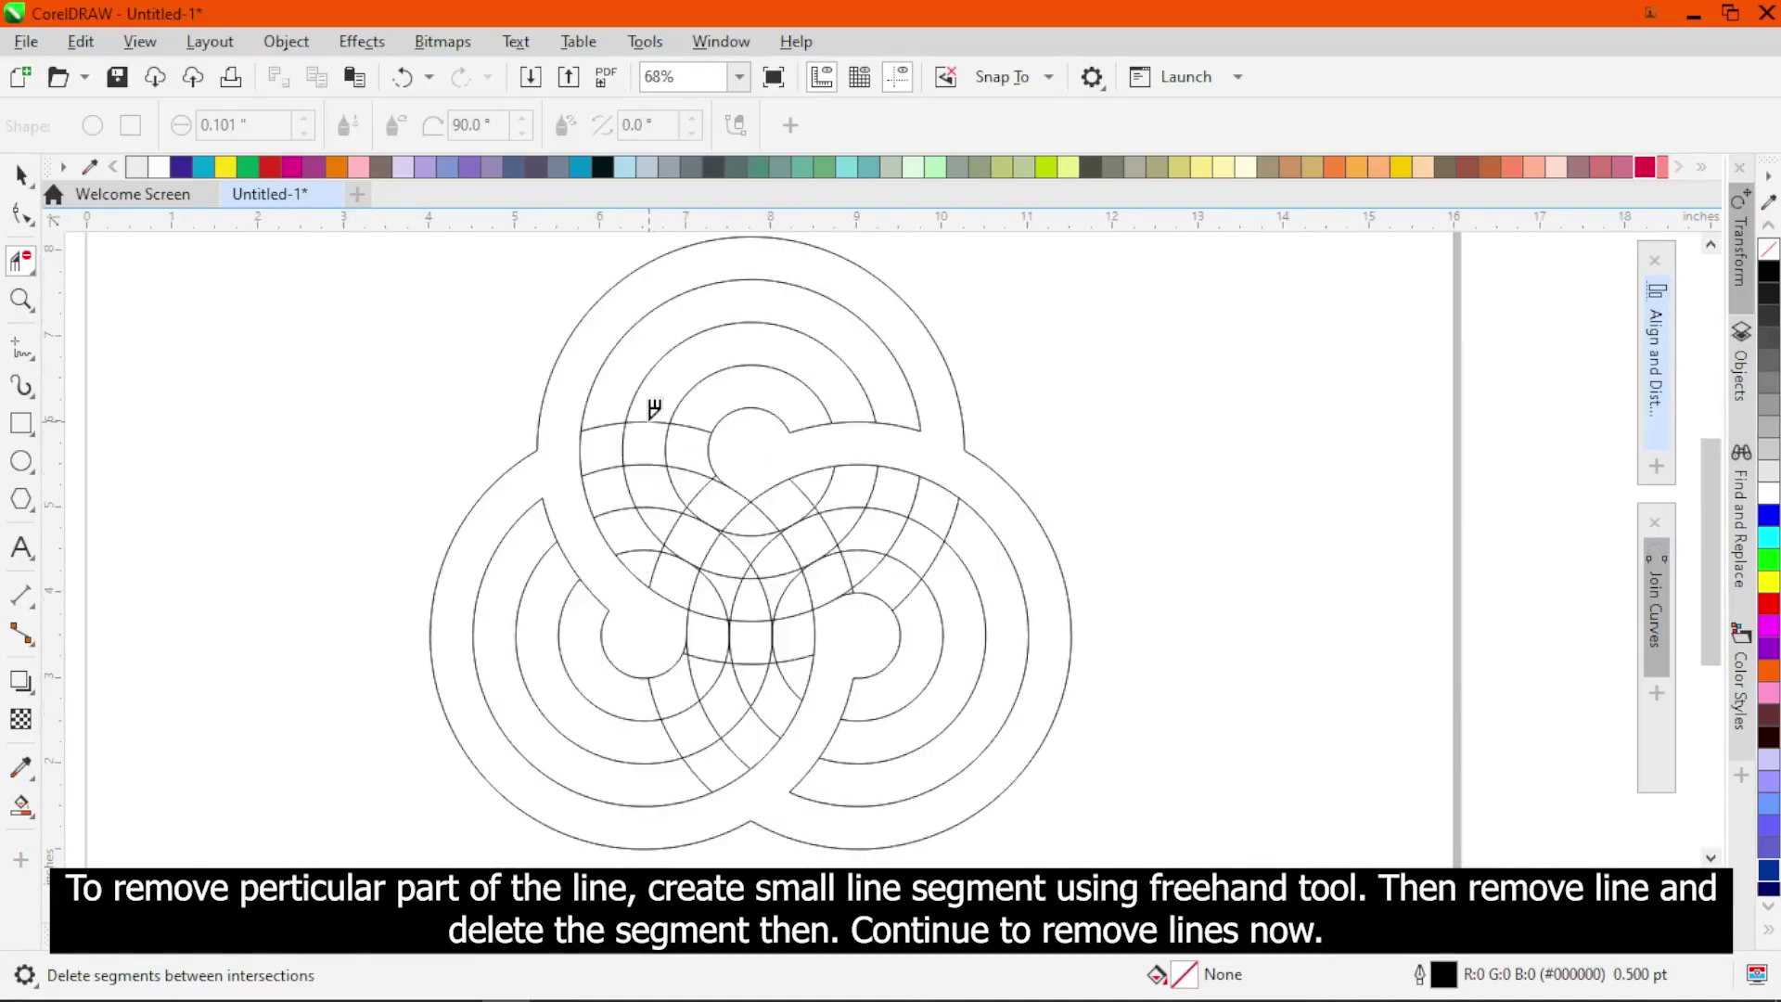
{"action": "left_click", "coordinate": [651, 463]}
{"action": "left_click", "coordinate": [750, 562]}
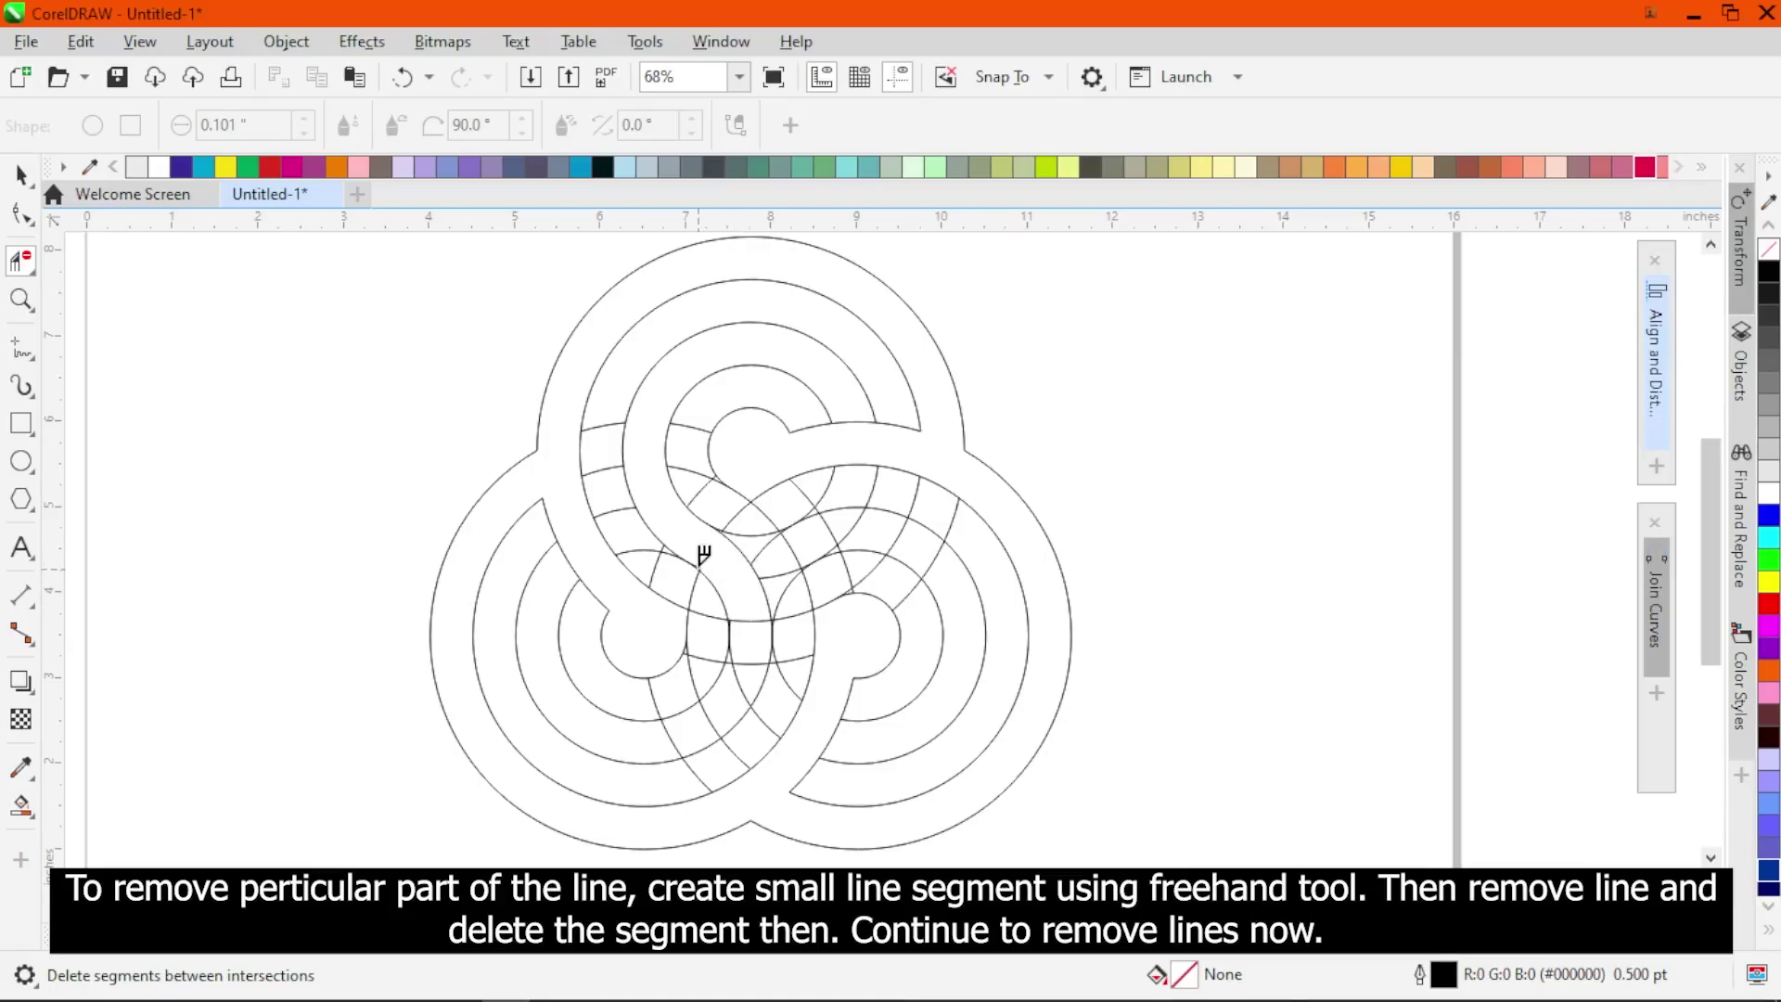
{"action": "scroll", "coordinate": [716, 561], "scroll_direction": "up", "scroll_amount": 3}
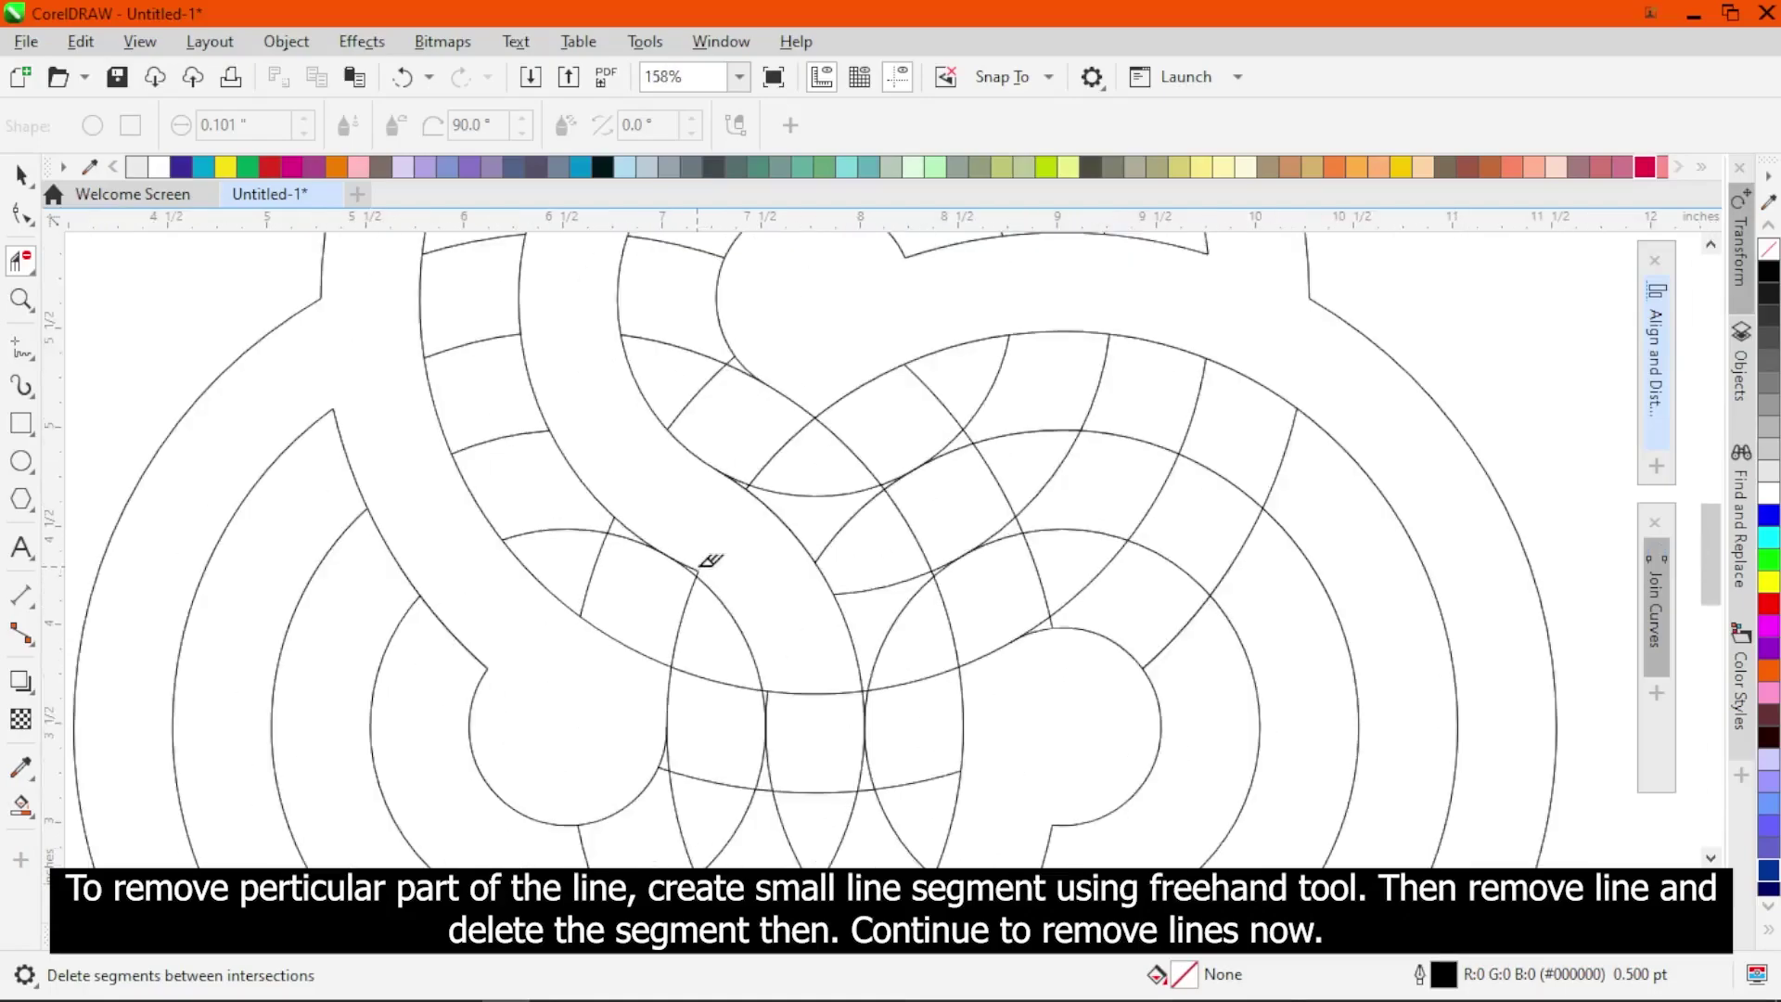
{"action": "left_click", "coordinate": [700, 562]}
{"action": "scroll", "coordinate": [841, 467], "scroll_direction": "down", "scroll_amount": 3}
{"action": "scroll", "coordinate": [834, 598], "scroll_direction": "up", "scroll_amount": 2}
{"action": "left_click", "coordinate": [818, 487]}
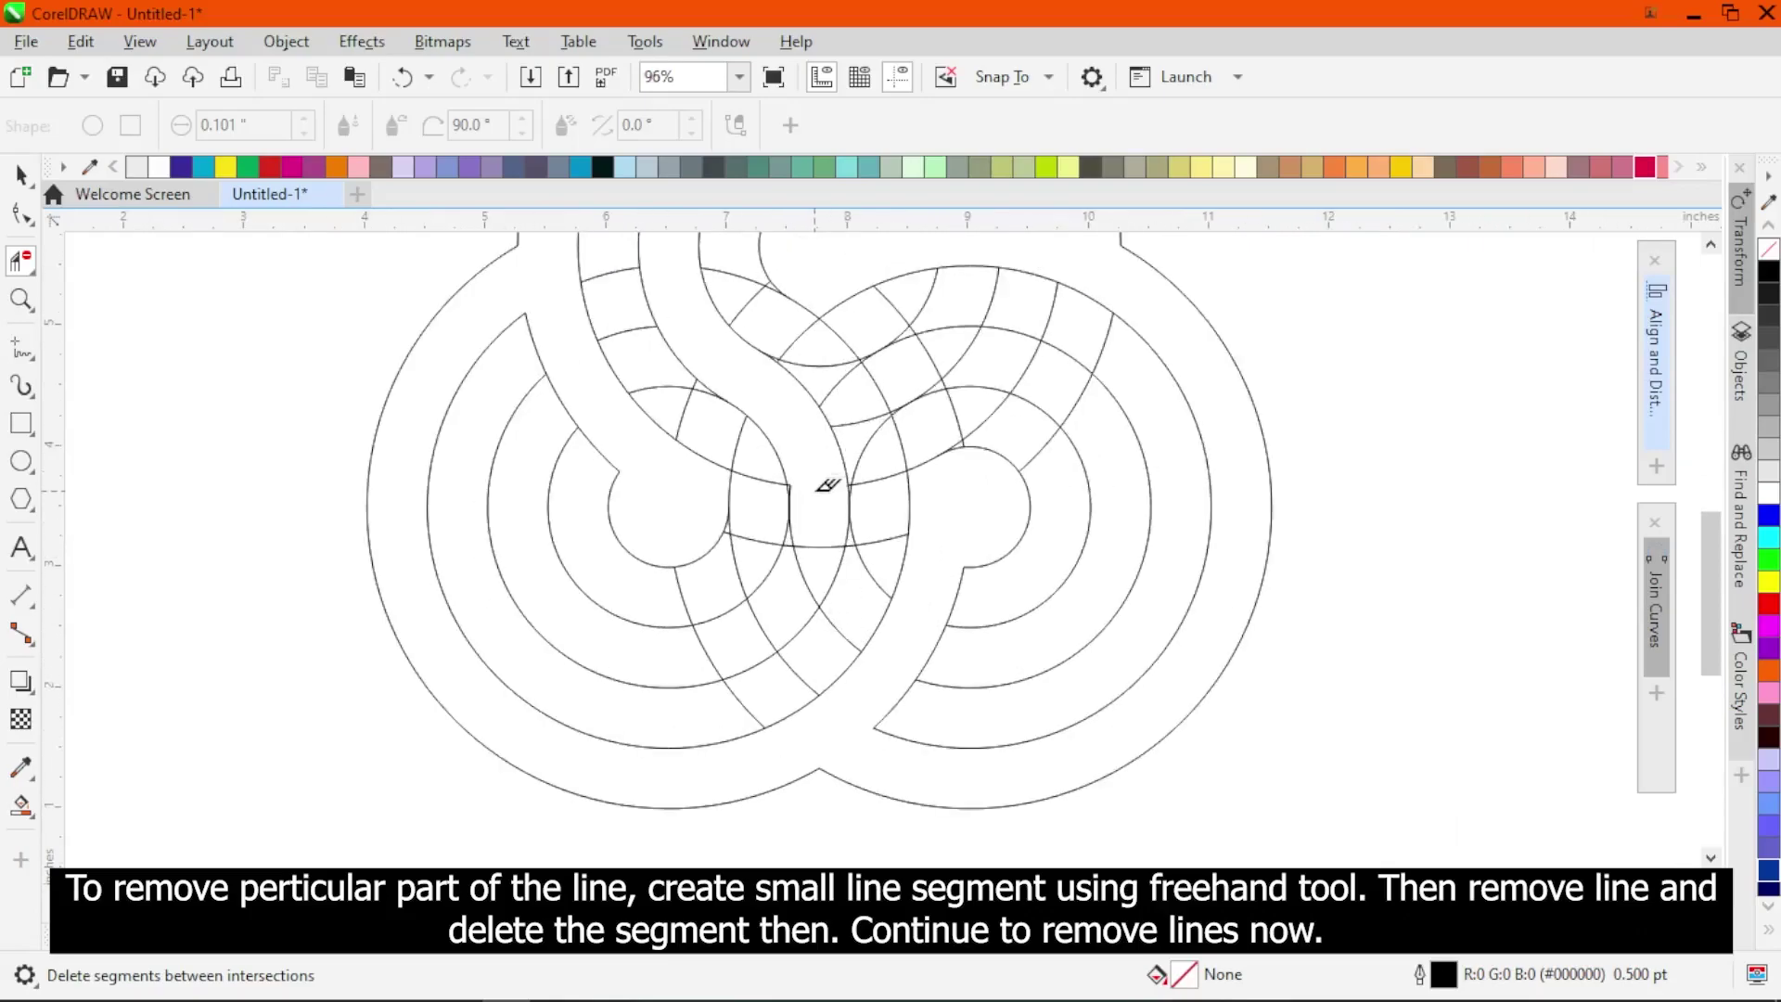
Step: Remove the remaining segments and stubs crossing the central vertical band between the left and right innermost circles
{"action": "scroll", "coordinate": [825, 484], "scroll_direction": "up", "scroll_amount": 3}
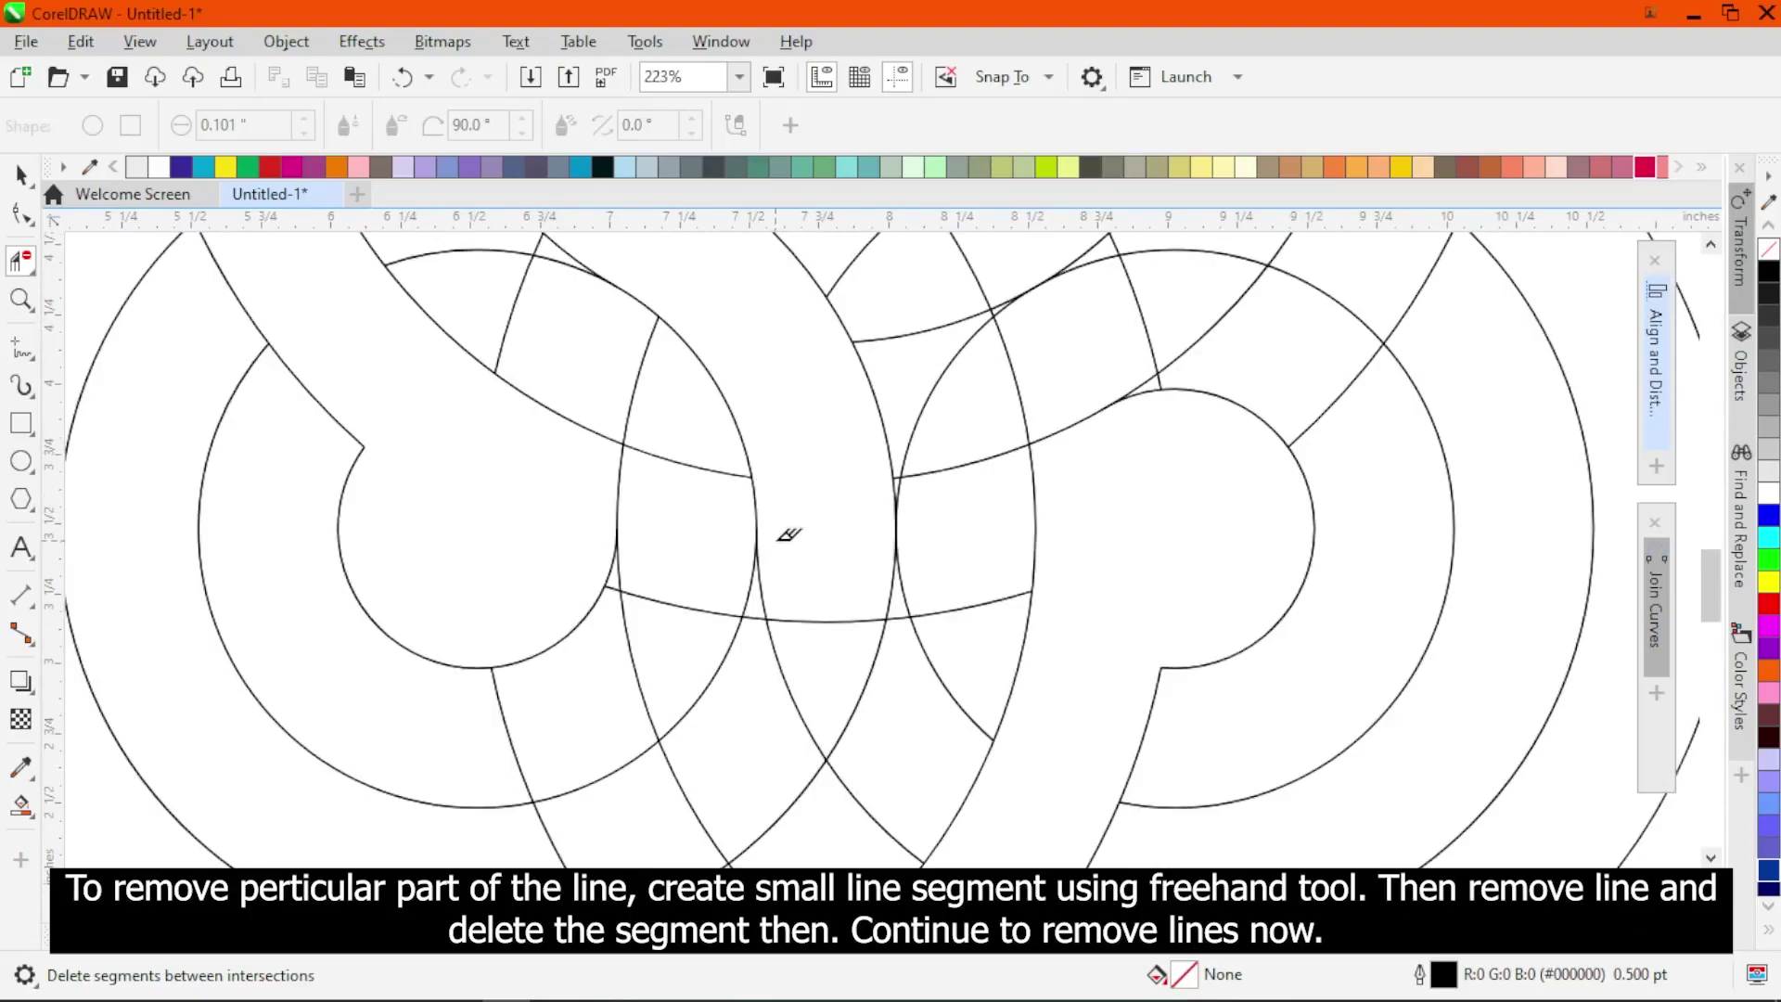
{"action": "key", "text": "ctrl+z"}
{"action": "left_click", "coordinate": [761, 473]}
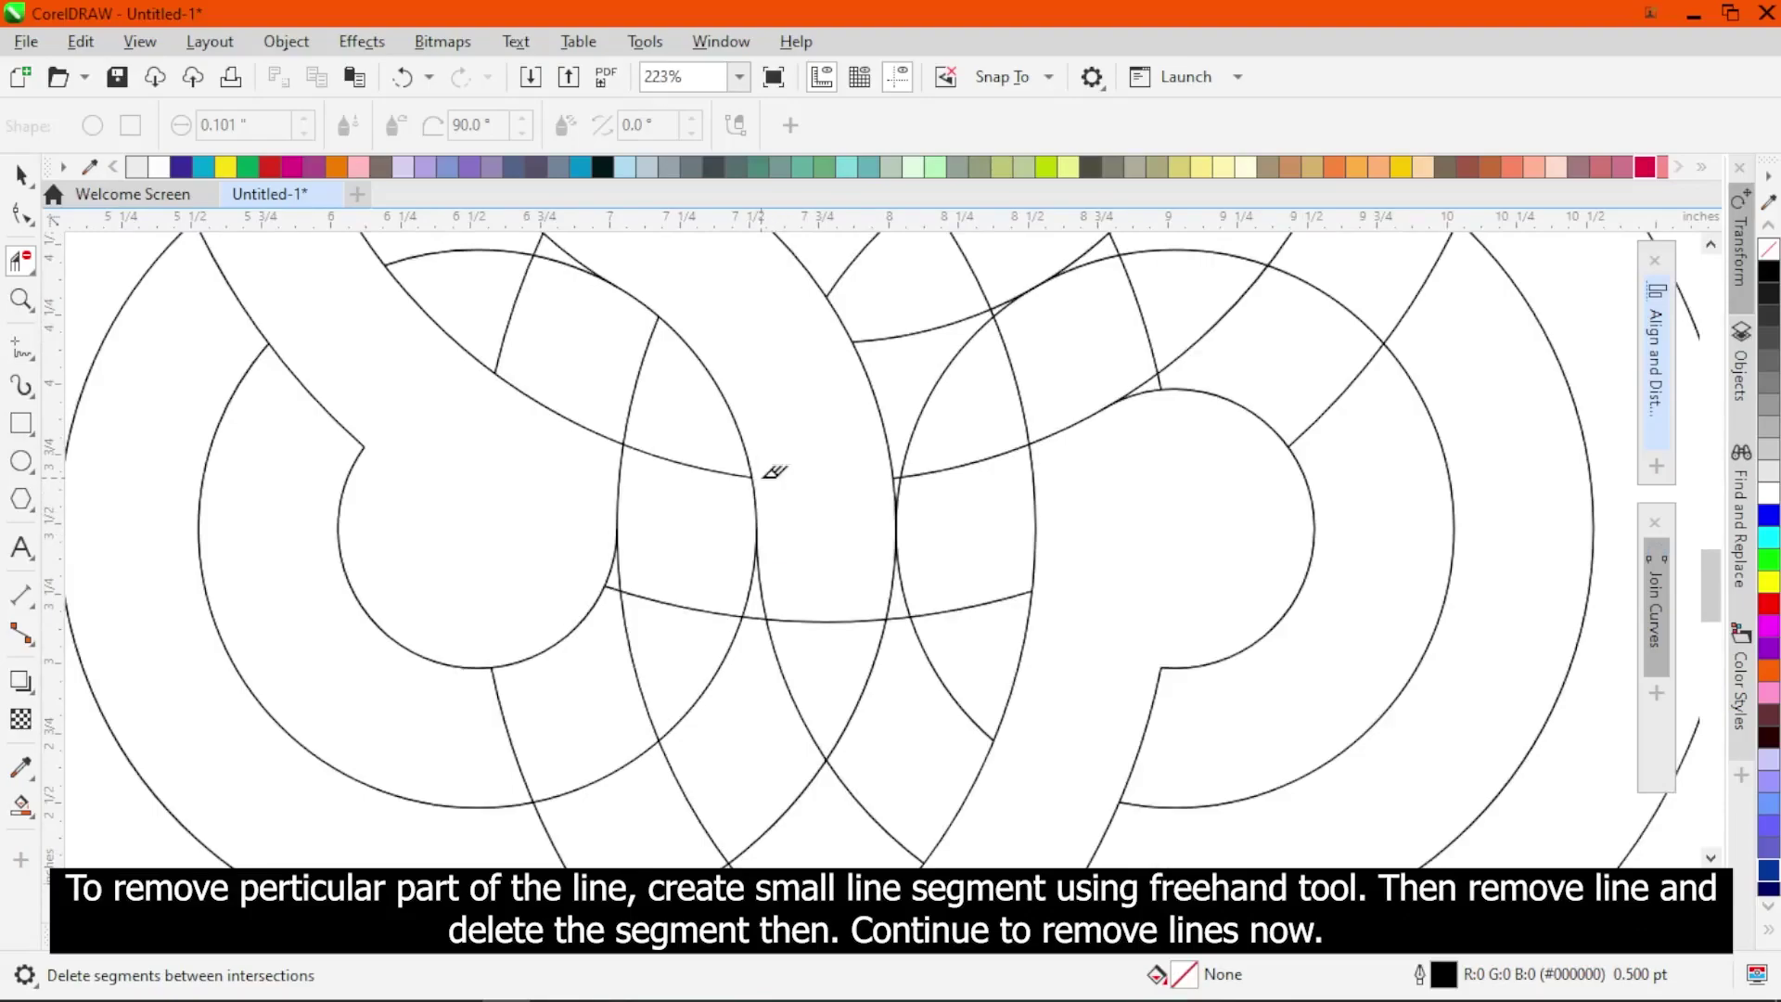
{"action": "left_click", "coordinate": [820, 612]}
{"action": "left_click", "coordinate": [766, 585]}
{"action": "left_click", "coordinate": [767, 617]}
{"action": "left_click", "coordinate": [771, 623]}
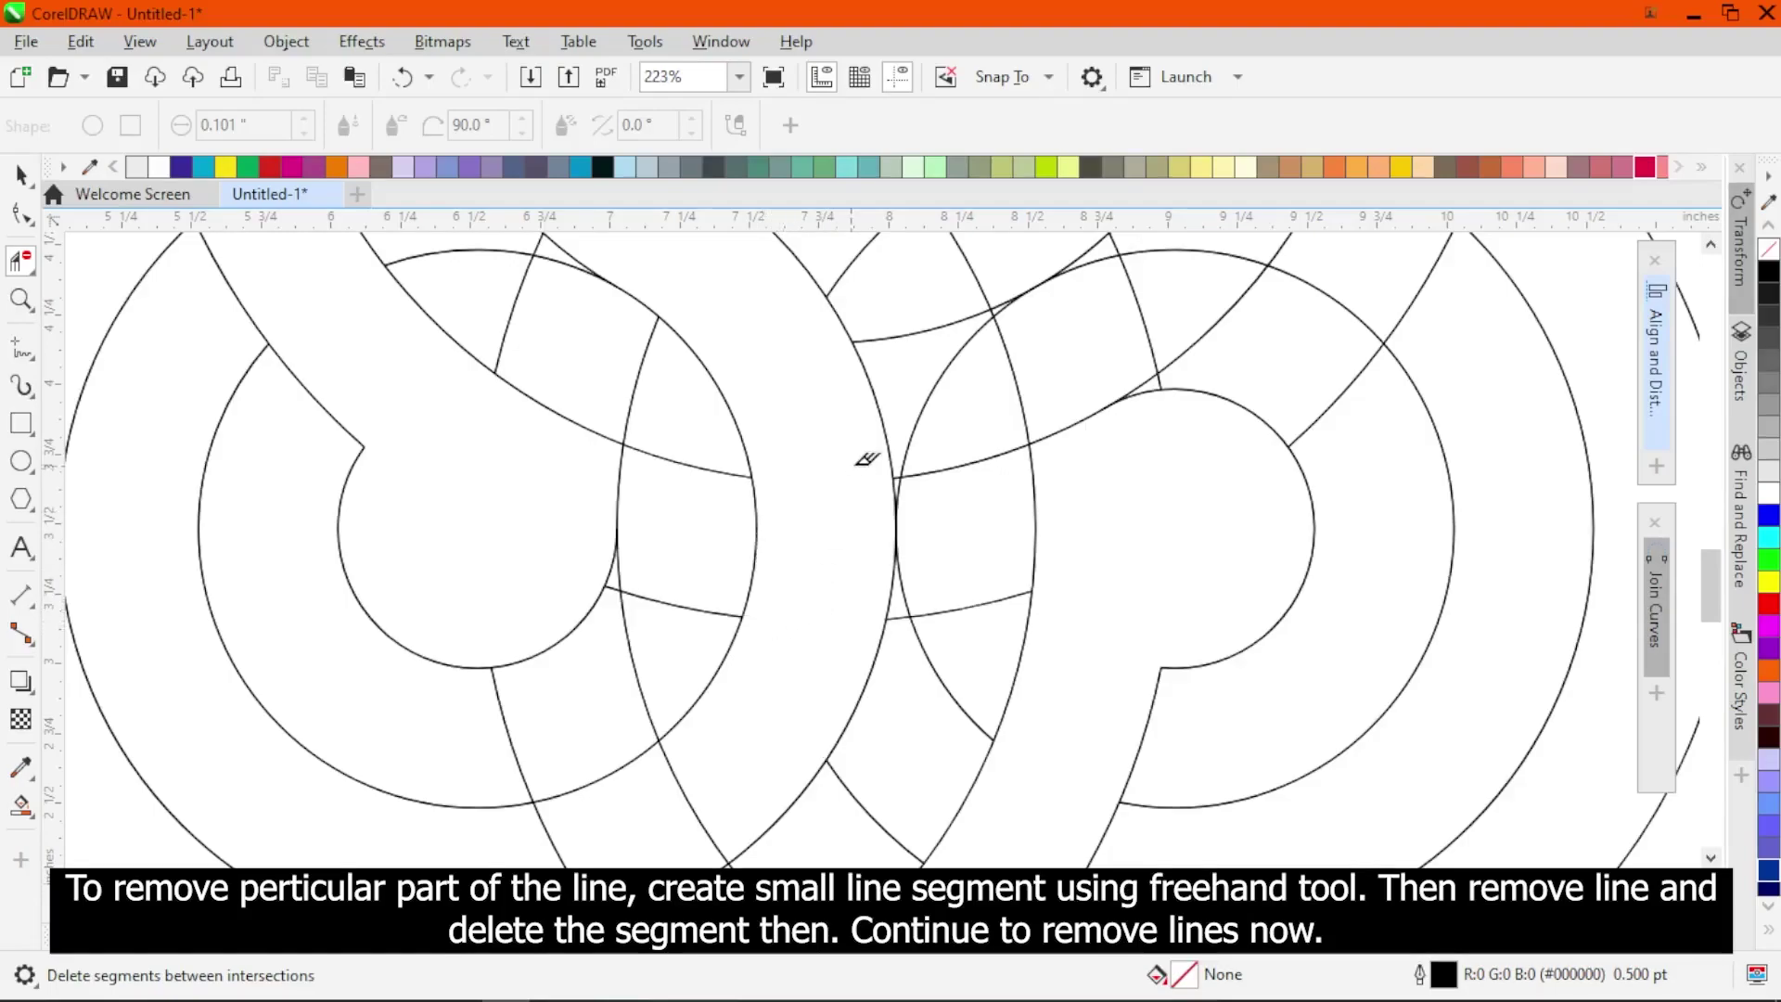
Step: Clear the segments crossing the lower part of the left group's inner band, and open the central junction toward the right group
{"action": "scroll", "coordinate": [868, 459], "scroll_direction": "down", "scroll_amount": 3}
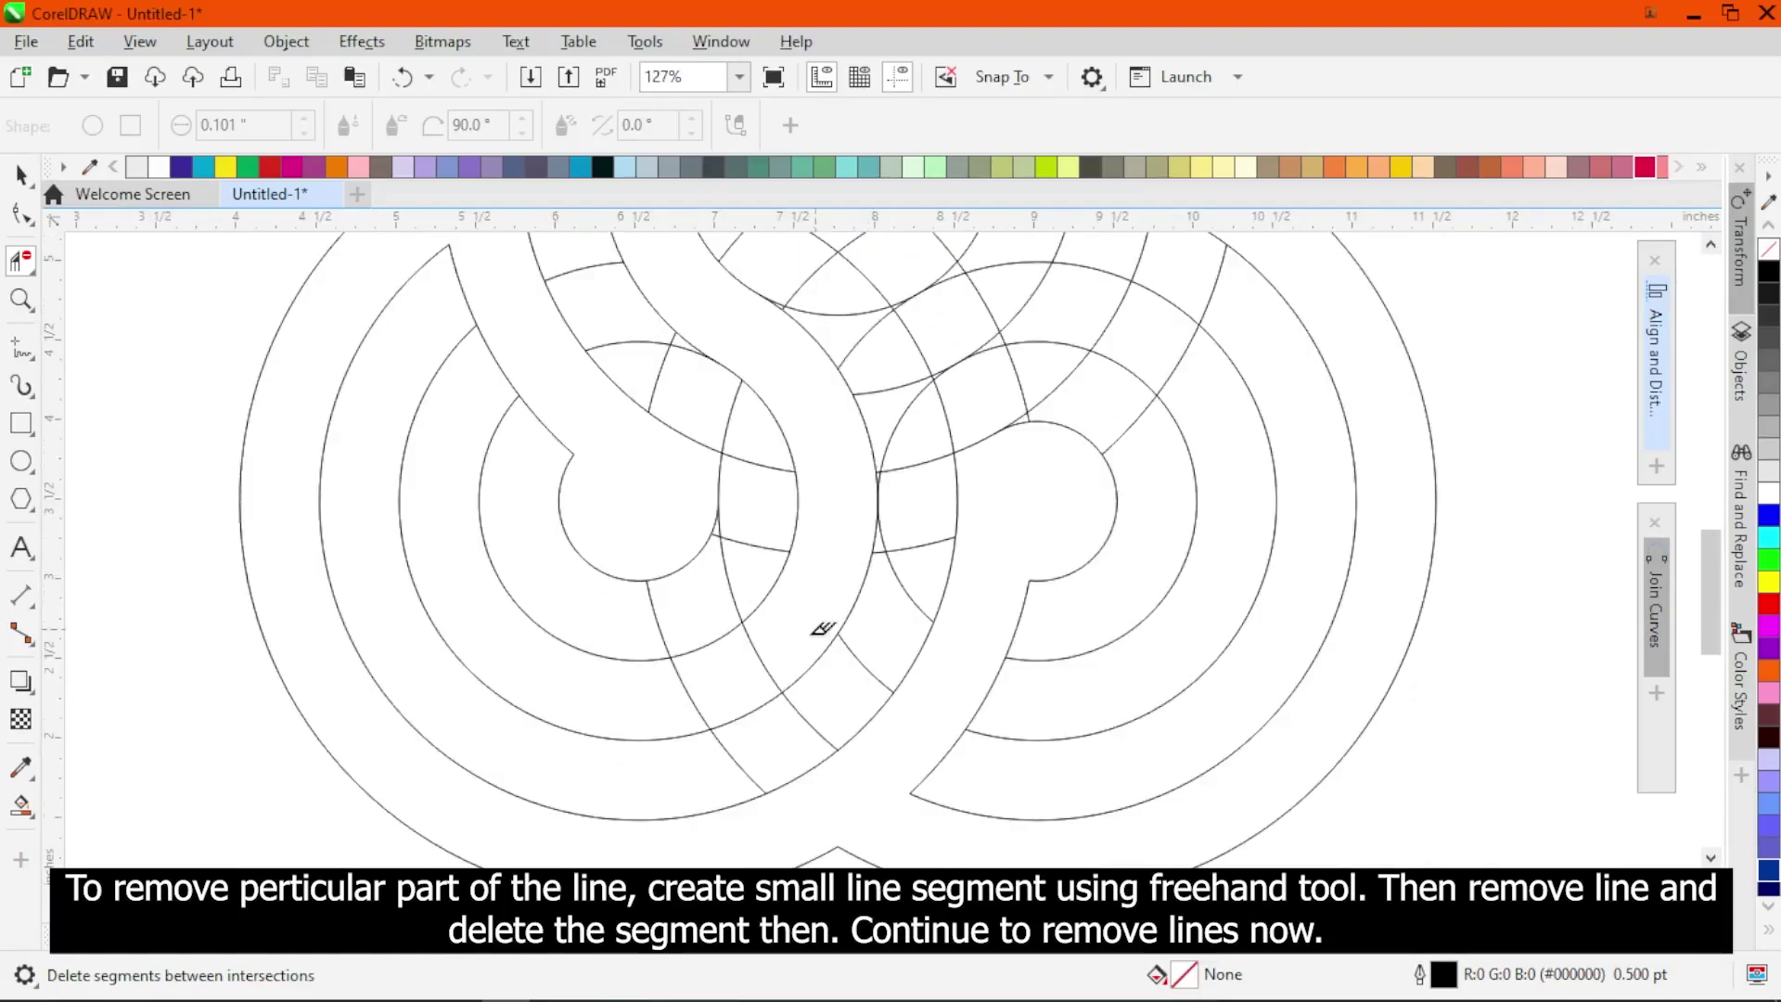
{"action": "left_click", "coordinate": [766, 649]}
{"action": "scroll", "coordinate": [710, 707], "scroll_direction": "down", "scroll_amount": 3}
{"action": "left_click", "coordinate": [789, 525]}
{"action": "left_click", "coordinate": [824, 500]}
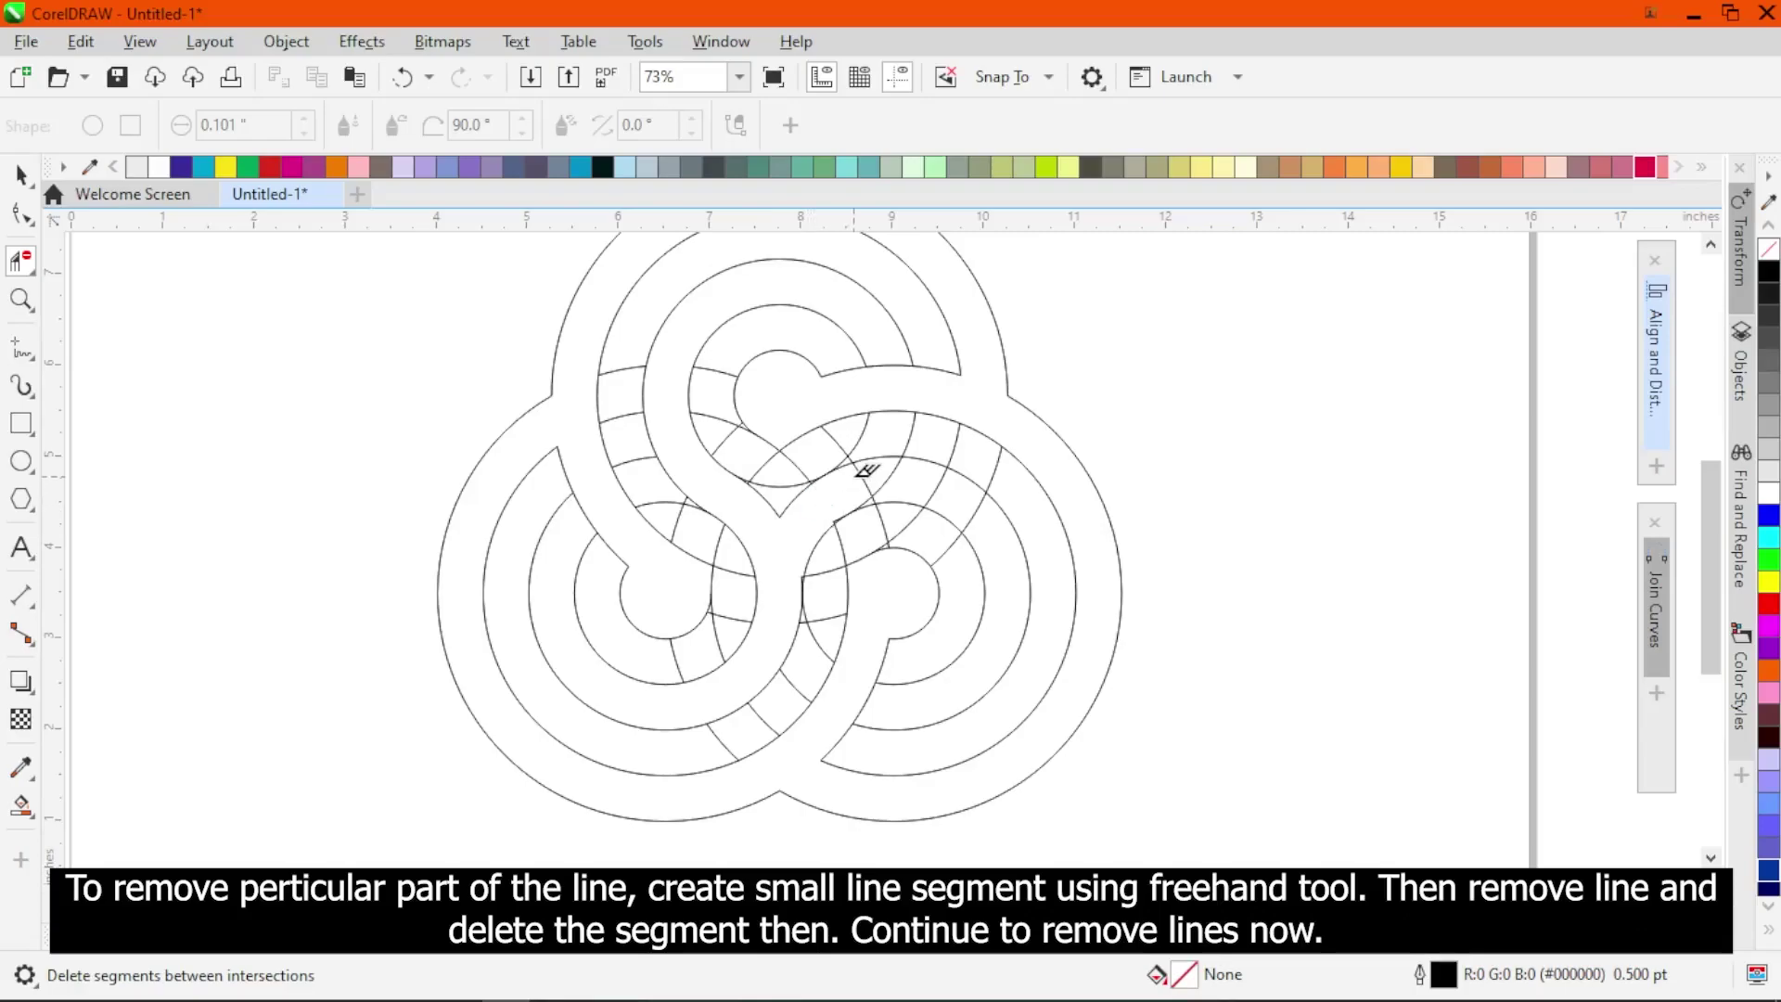
Step: Delete the stubs beside the central junction and clear the segments crossing the right group's second-innermost band
{"action": "scroll", "coordinate": [850, 493], "scroll_direction": "up", "scroll_amount": 2}
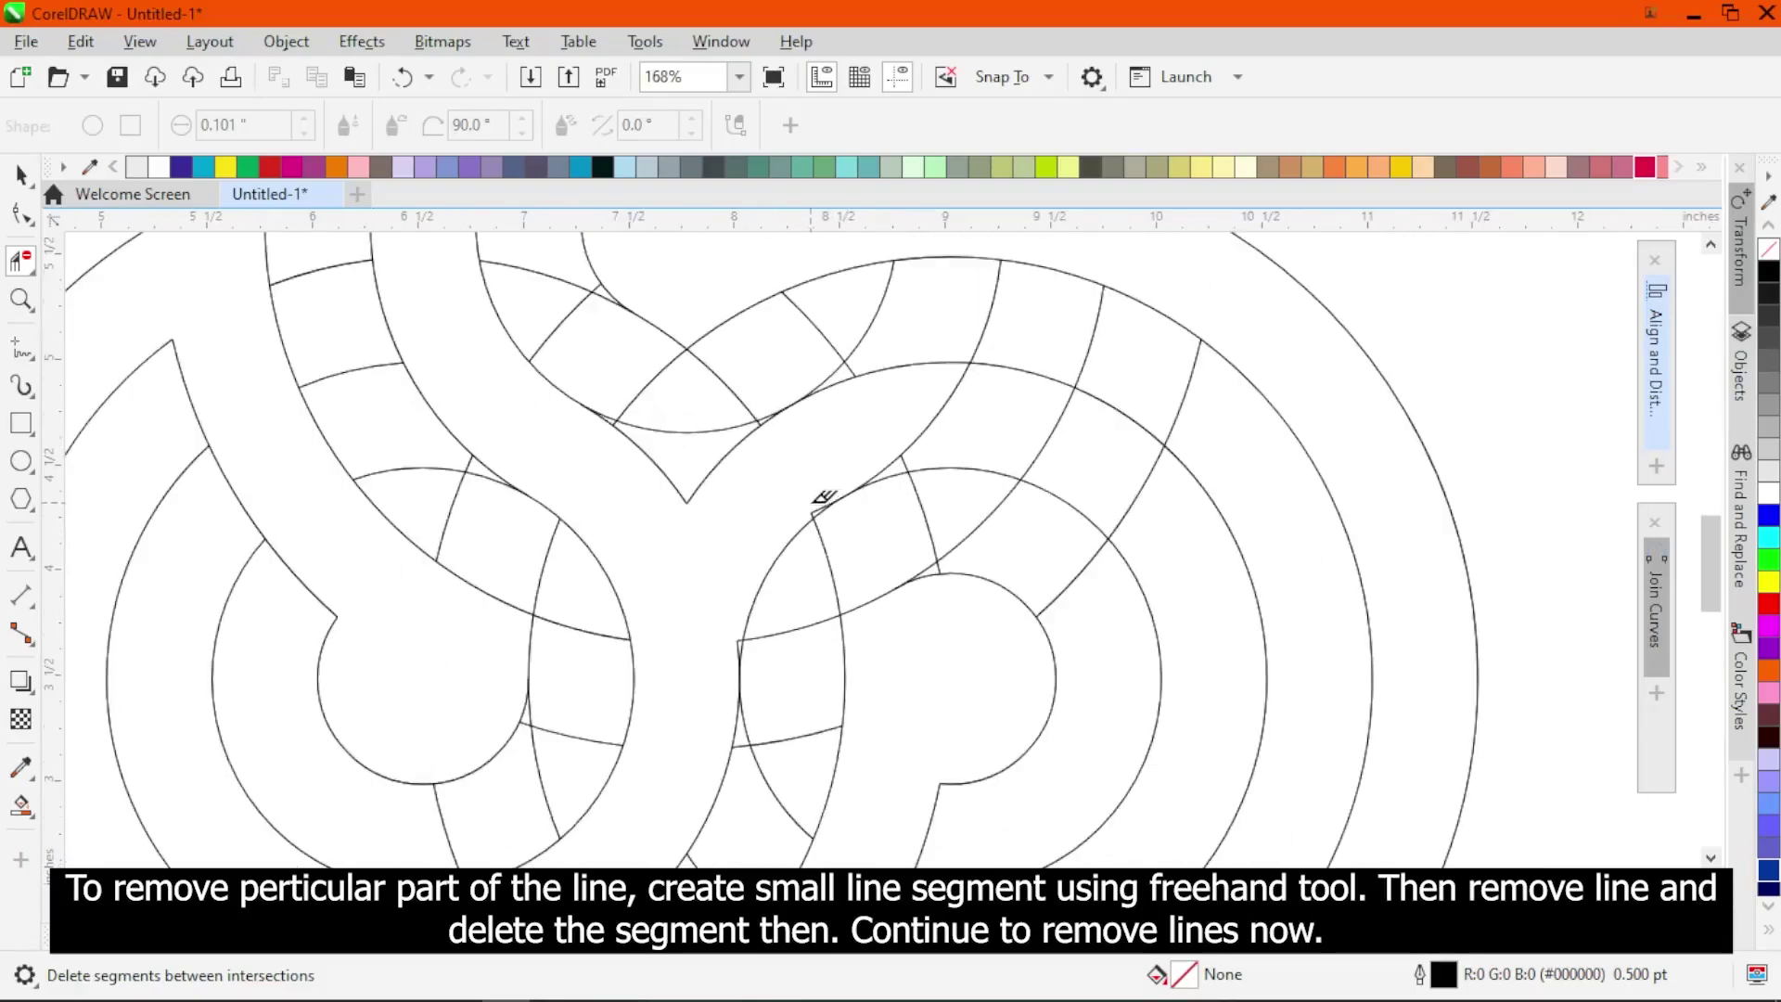
{"action": "scroll", "coordinate": [816, 501], "scroll_direction": "up", "scroll_amount": 2}
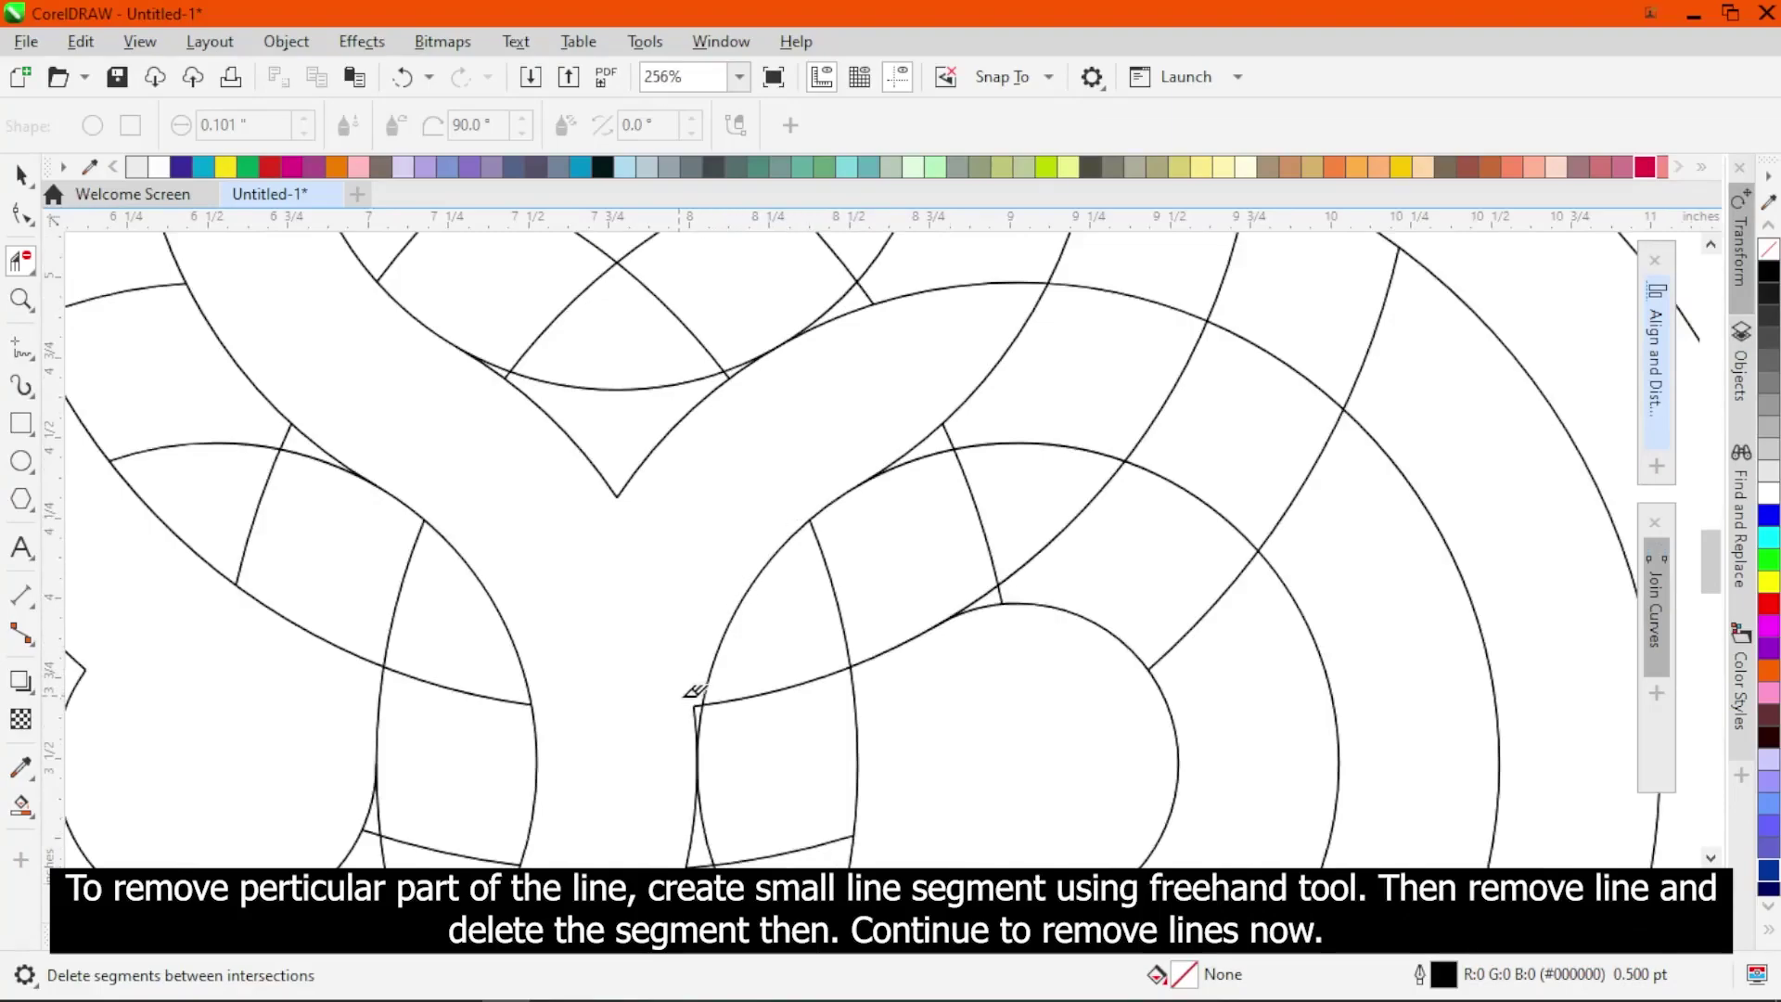
{"action": "left_click", "coordinate": [697, 700]}
{"action": "left_click", "coordinate": [941, 419]}
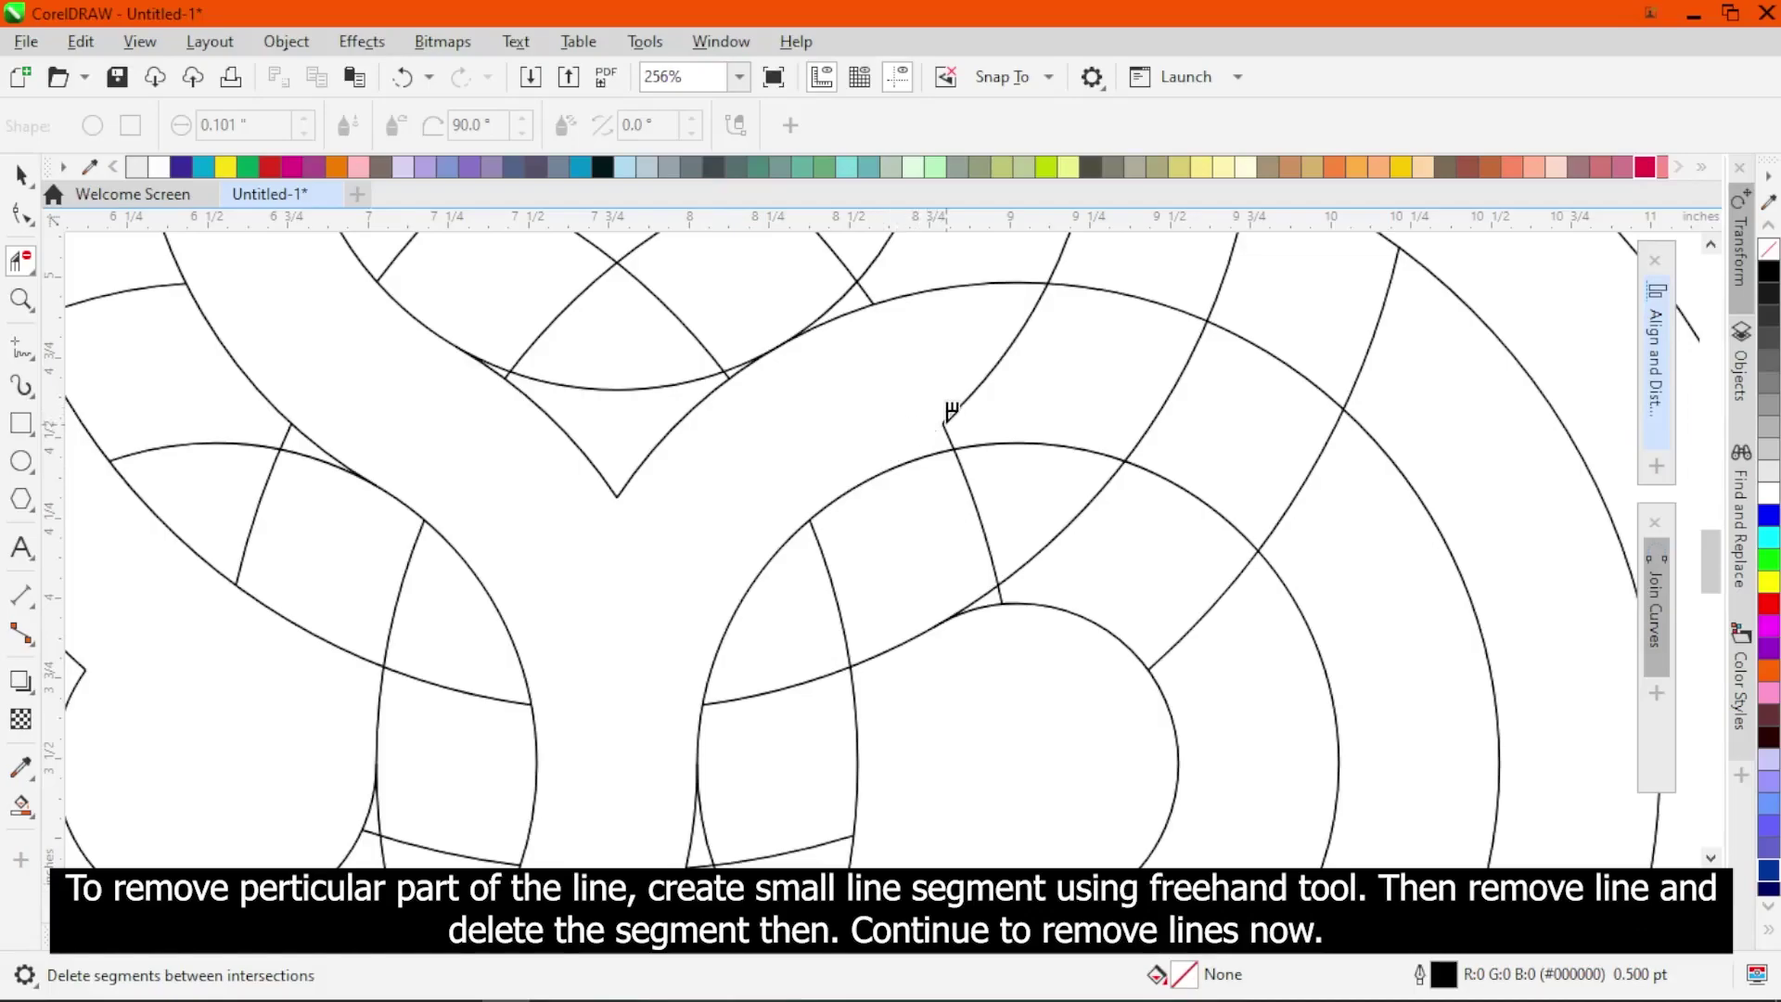
{"action": "left_click", "coordinate": [953, 410]}
{"action": "left_click", "coordinate": [946, 419]}
{"action": "left_click", "coordinate": [1170, 389]}
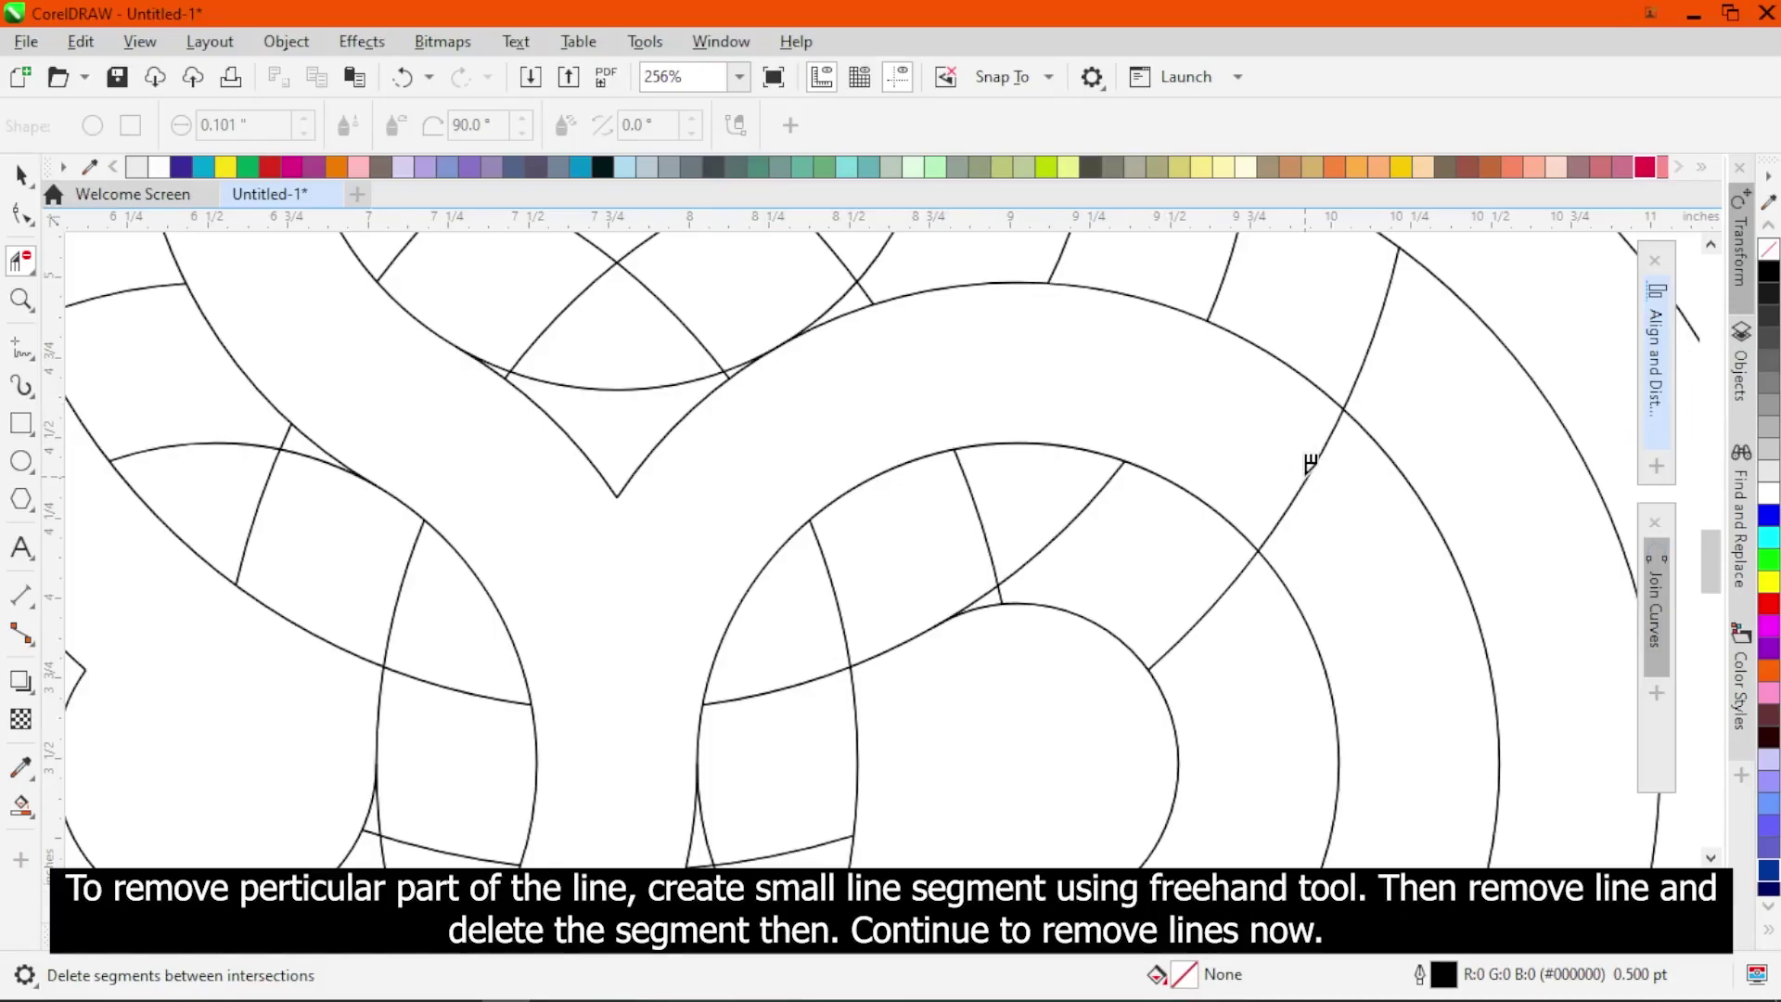
{"action": "left_click", "coordinate": [1304, 473]}
{"action": "scroll", "coordinate": [1279, 436], "scroll_direction": "down", "scroll_amount": 4}
{"action": "scroll", "coordinate": [1160, 508], "scroll_direction": "down", "scroll_amount": 3}
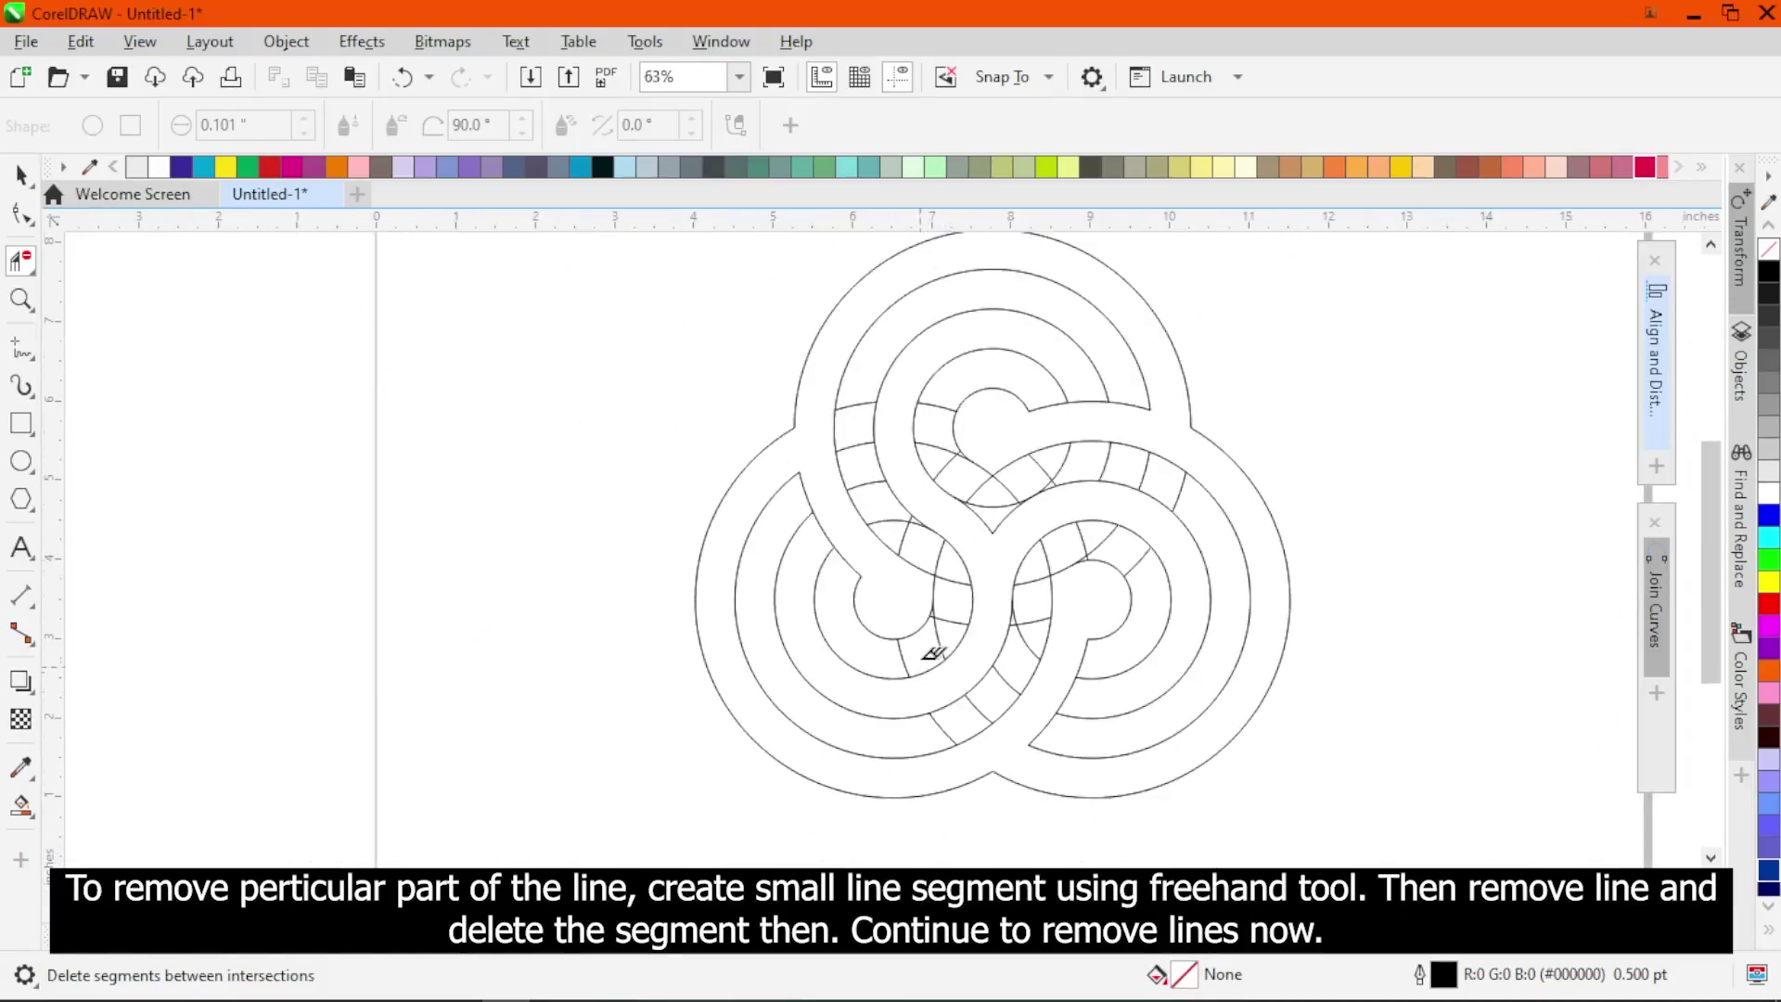
Step: Smart Fill the outer and inner interlocking bands with red and a 0.5 pt black outline
{"action": "left_click", "coordinate": [21, 174]}
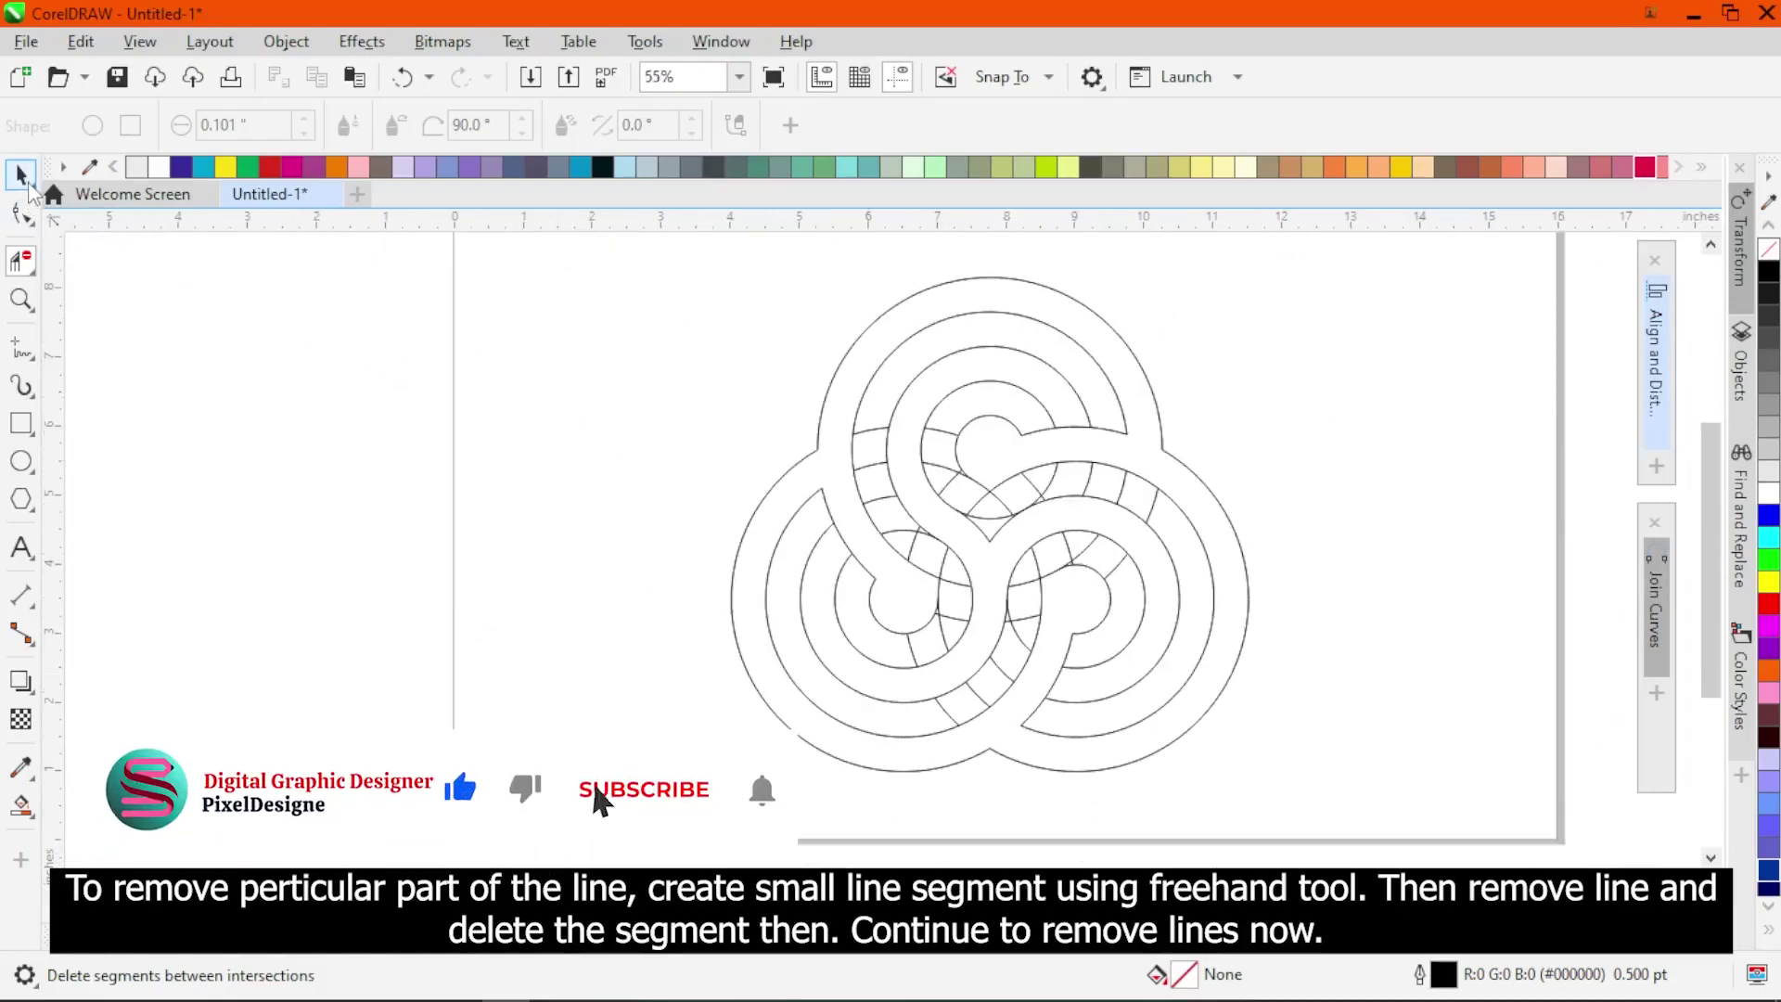
{"action": "scroll", "coordinate": [720, 606], "scroll_direction": "right", "scroll_amount": 3}
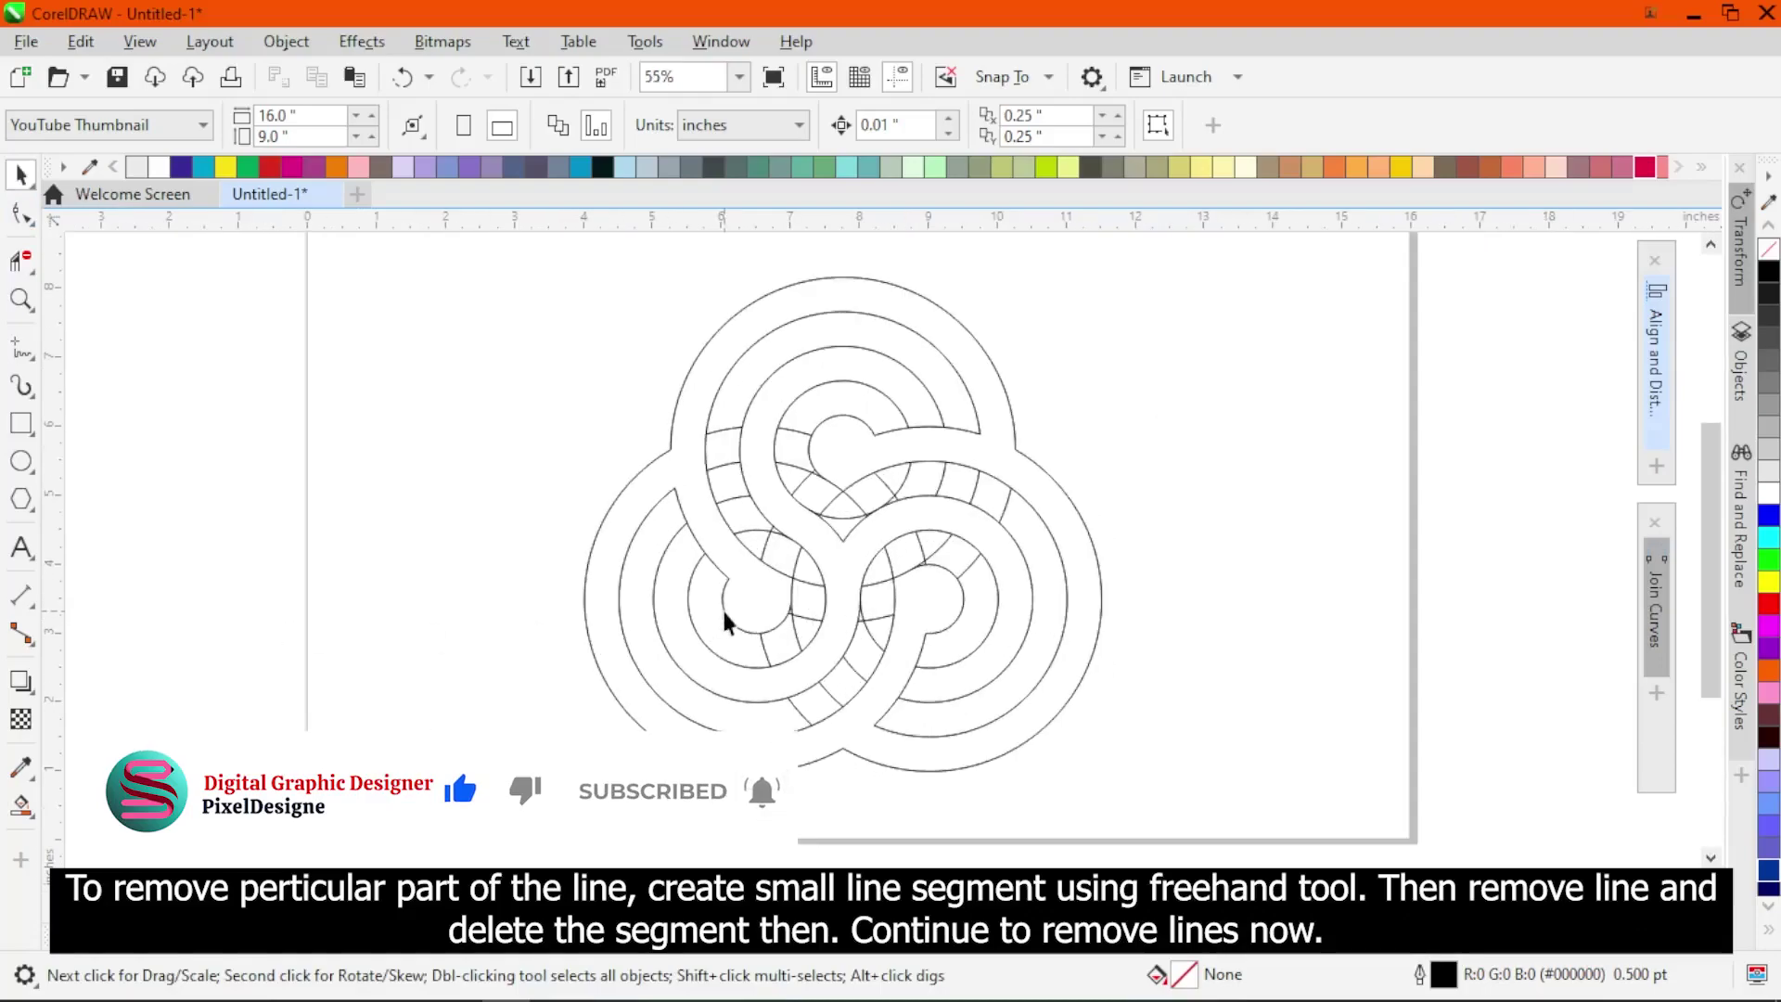
{"action": "left_click", "coordinate": [21, 809]}
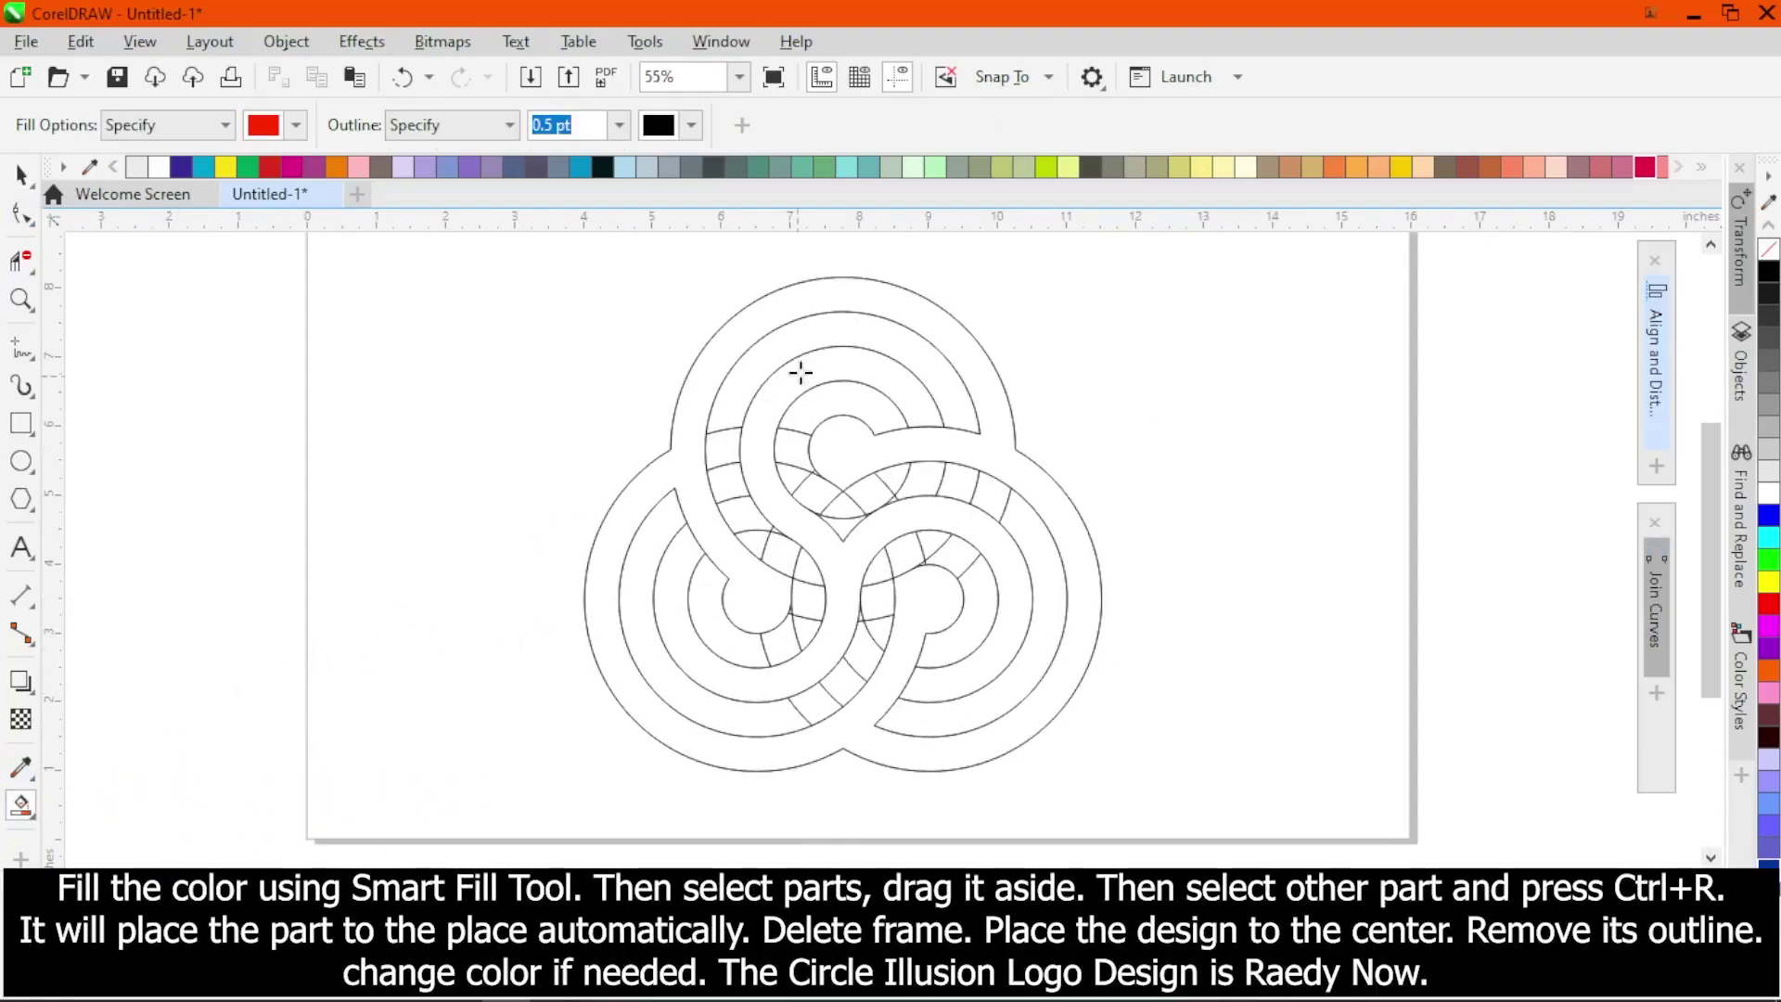
{"action": "left_click", "coordinate": [840, 296]}
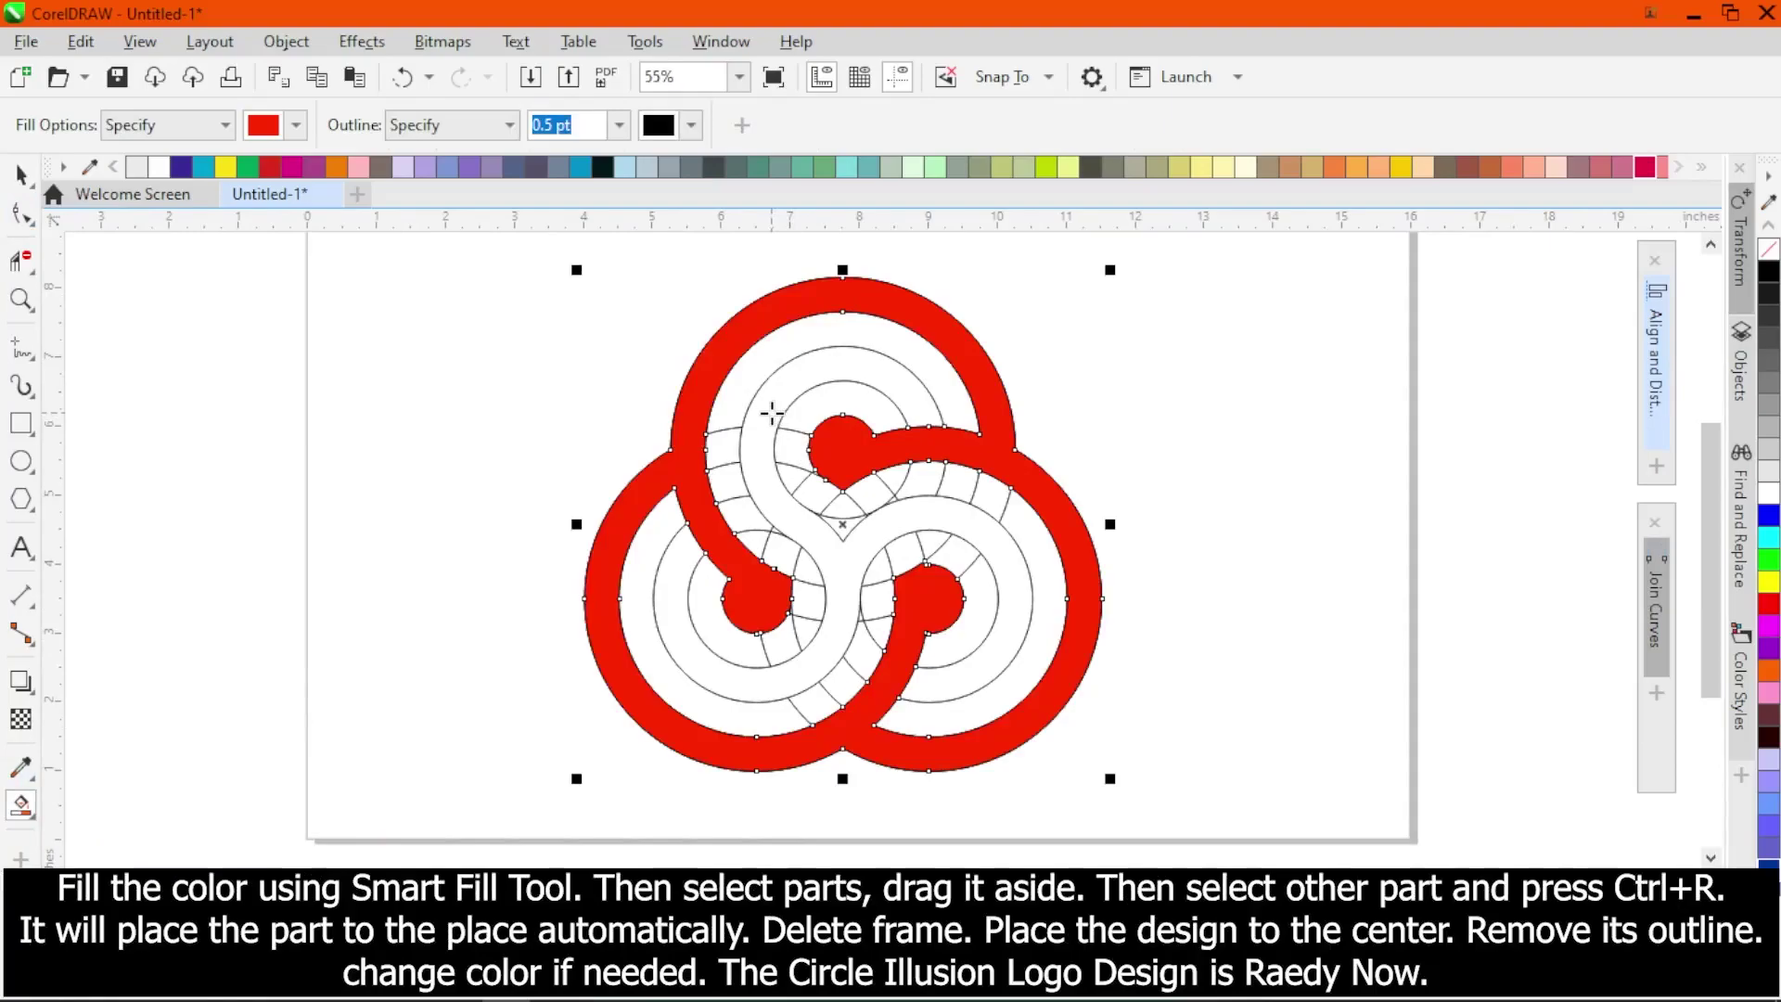
{"action": "left_click", "coordinate": [771, 412]}
Step: Move the filled outer band off the page to its right, and repeat the same move on the filled inner band
{"action": "left_click", "coordinate": [20, 175]}
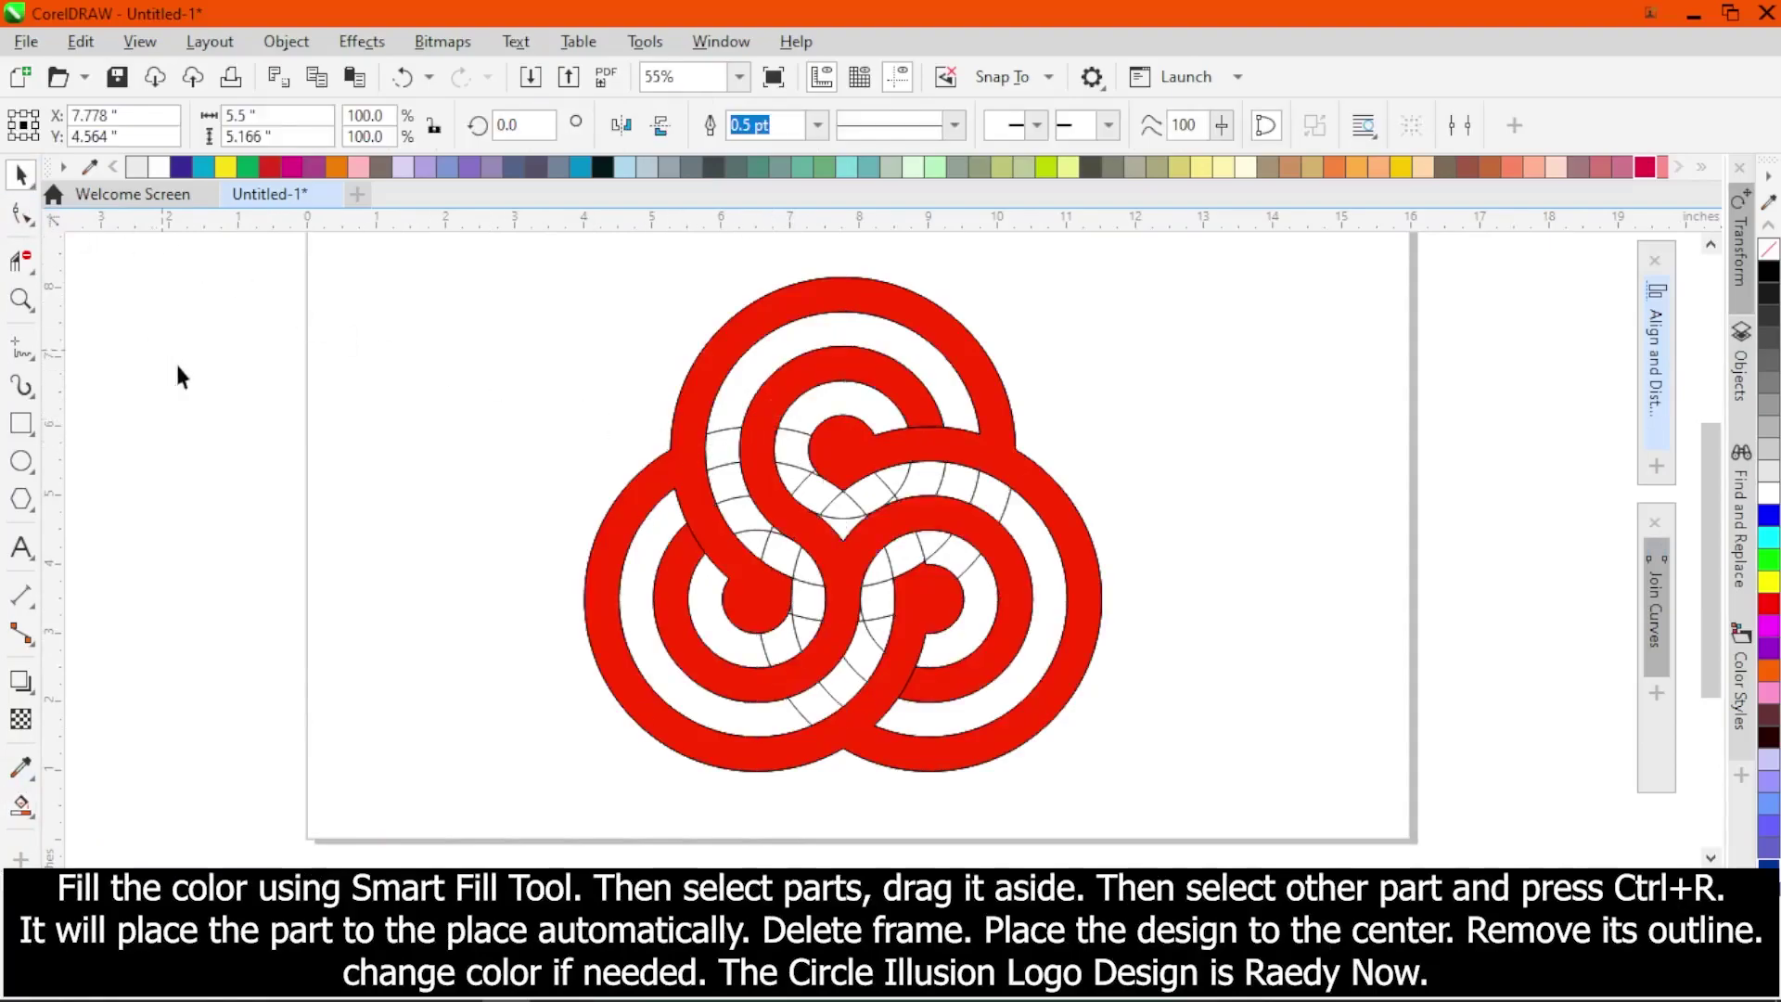
{"action": "left_click", "coordinate": [168, 370]}
{"action": "scroll", "coordinate": [362, 551], "scroll_direction": "down", "scroll_amount": 2}
{"action": "left_click_drag", "start_coordinate": [638, 405], "coordinate": [1156, 400]}
{"action": "left_click", "coordinate": [661, 432]}
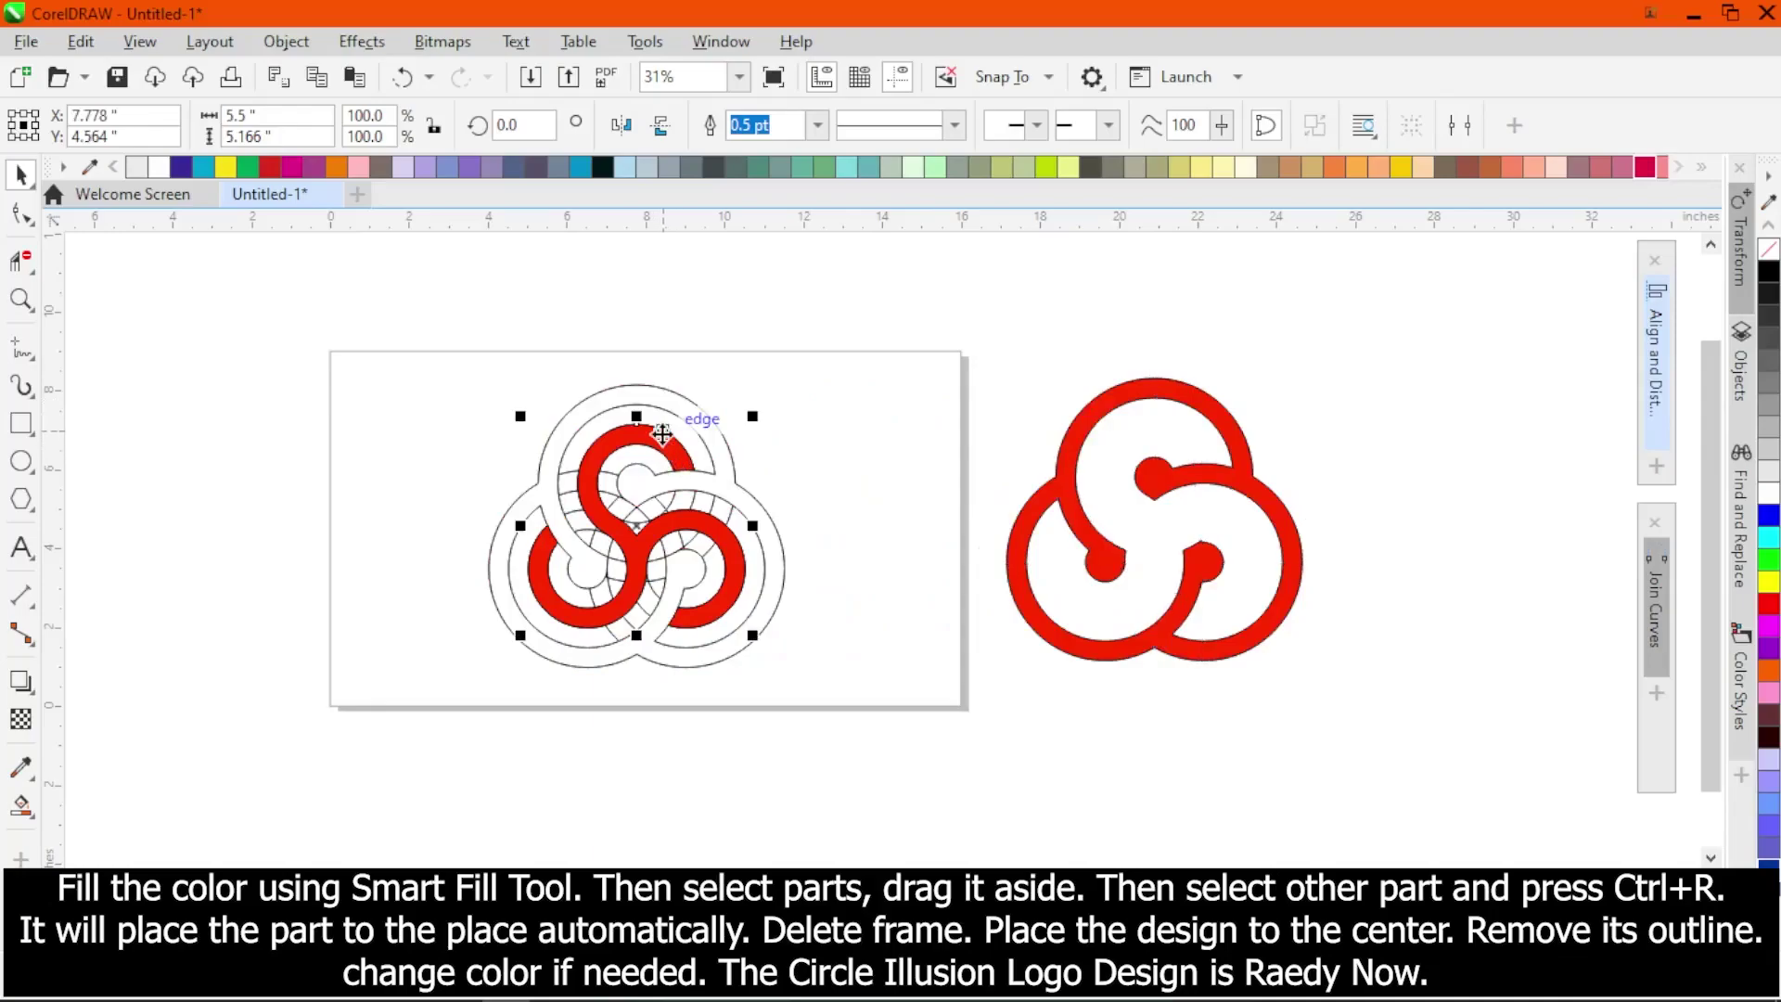
{"action": "key", "text": "ctrl+r"}
Step: Delete all the leftover circle line work on the page
{"action": "left_click", "coordinate": [449, 355]}
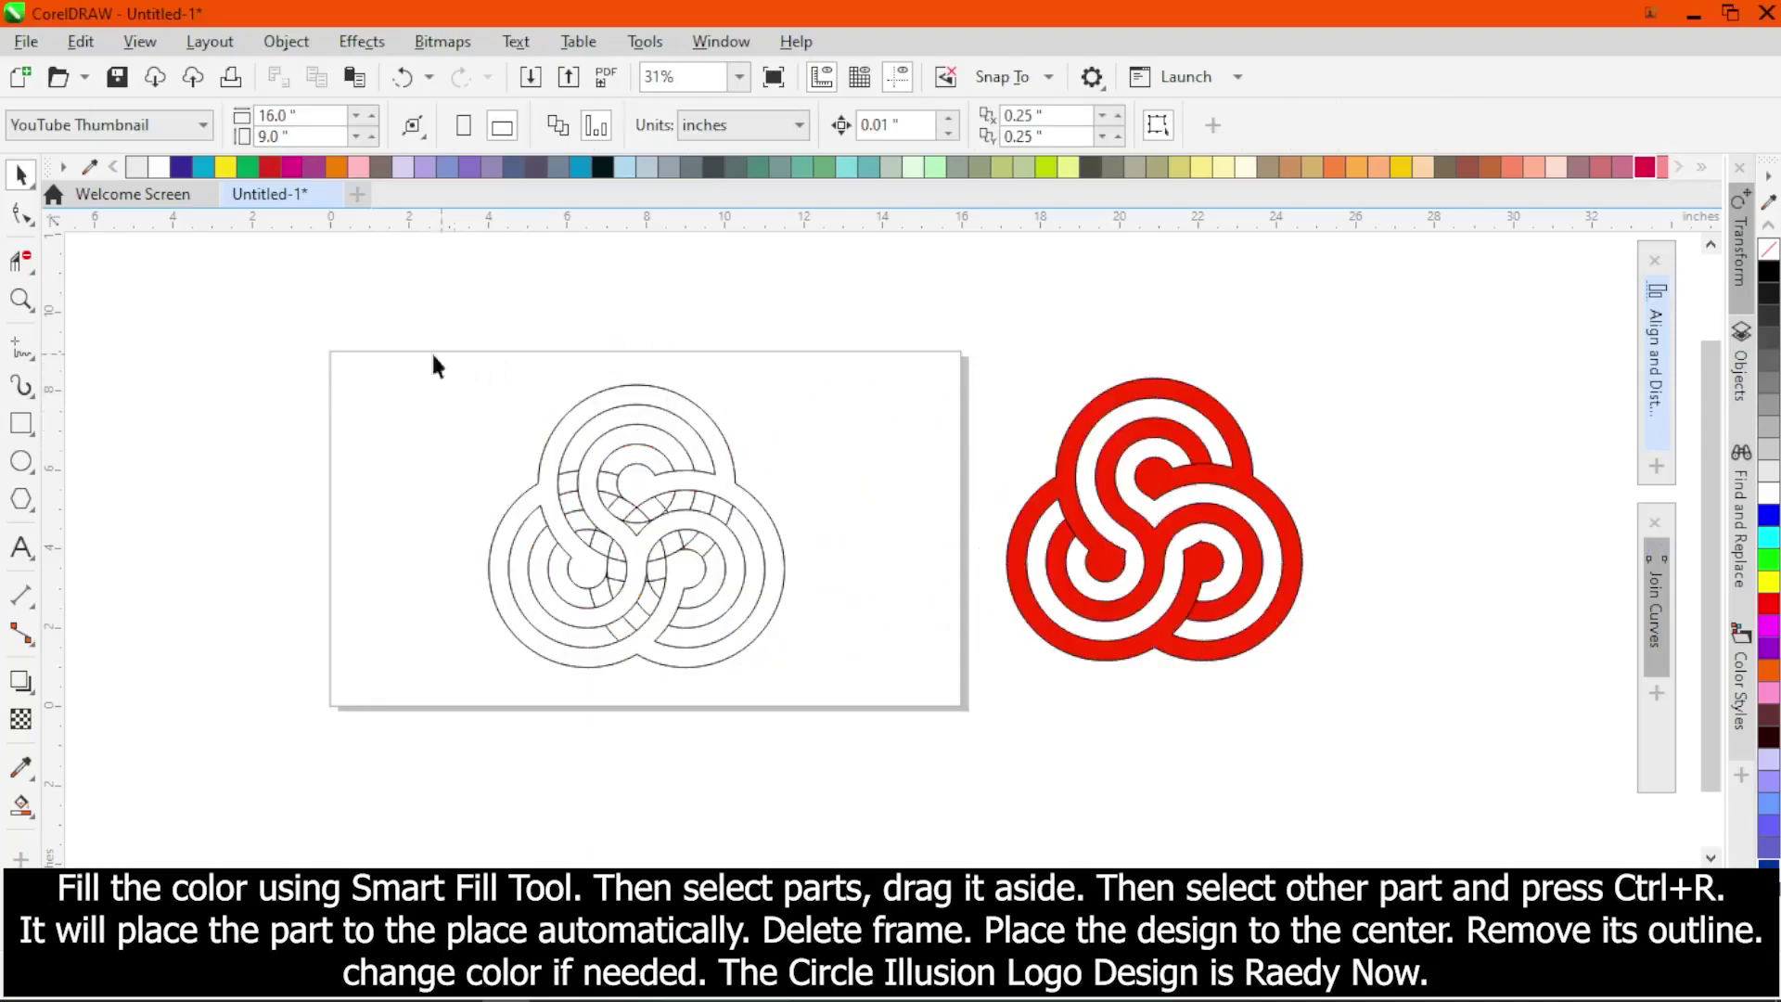
{"action": "left_click", "coordinate": [855, 702]}
{"action": "key", "text": "Delete"}
Step: Select both filled red bands together and move them back onto the middle of the page
{"action": "left_click_drag", "start_coordinate": [930, 362], "coordinate": [1351, 708]}
{"action": "left_click_drag", "start_coordinate": [1206, 531], "coordinate": [819, 547]}
{"action": "scroll", "coordinate": [656, 556], "scroll_direction": "up", "scroll_amount": 3}
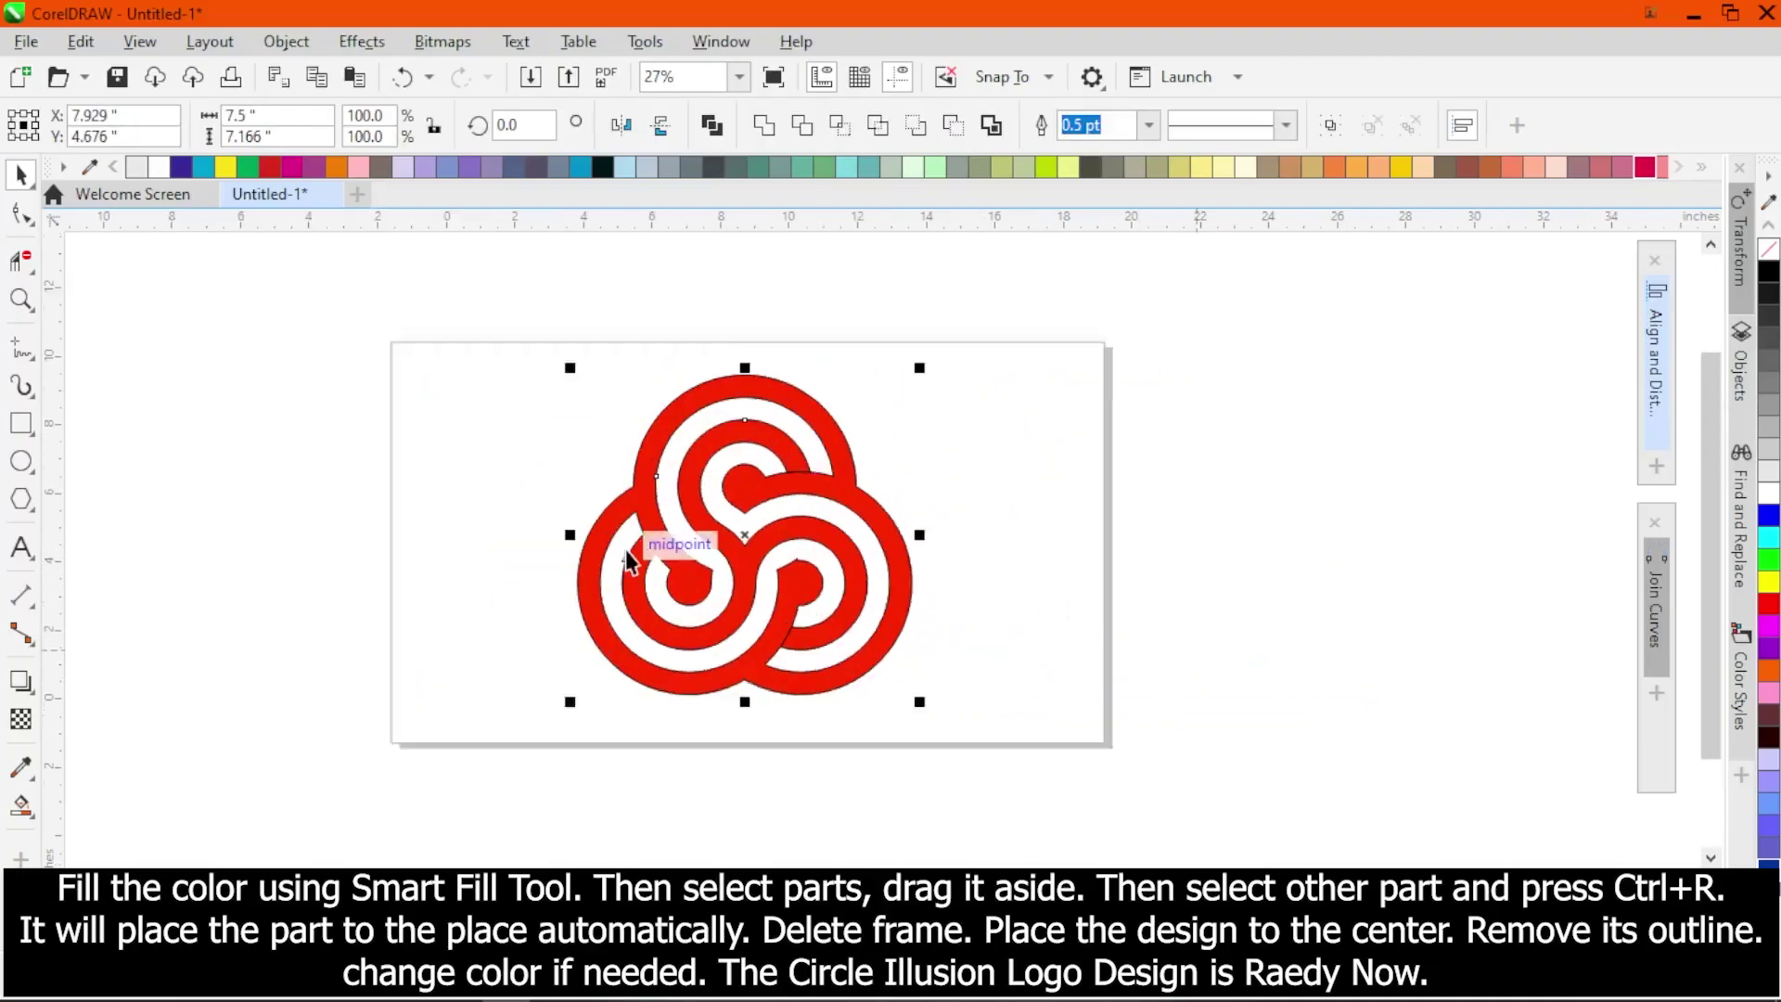
{"action": "scroll", "coordinate": [755, 520], "scroll_direction": "down", "scroll_amount": 1}
{"action": "scroll", "coordinate": [747, 480], "scroll_direction": "up", "scroll_amount": 1}
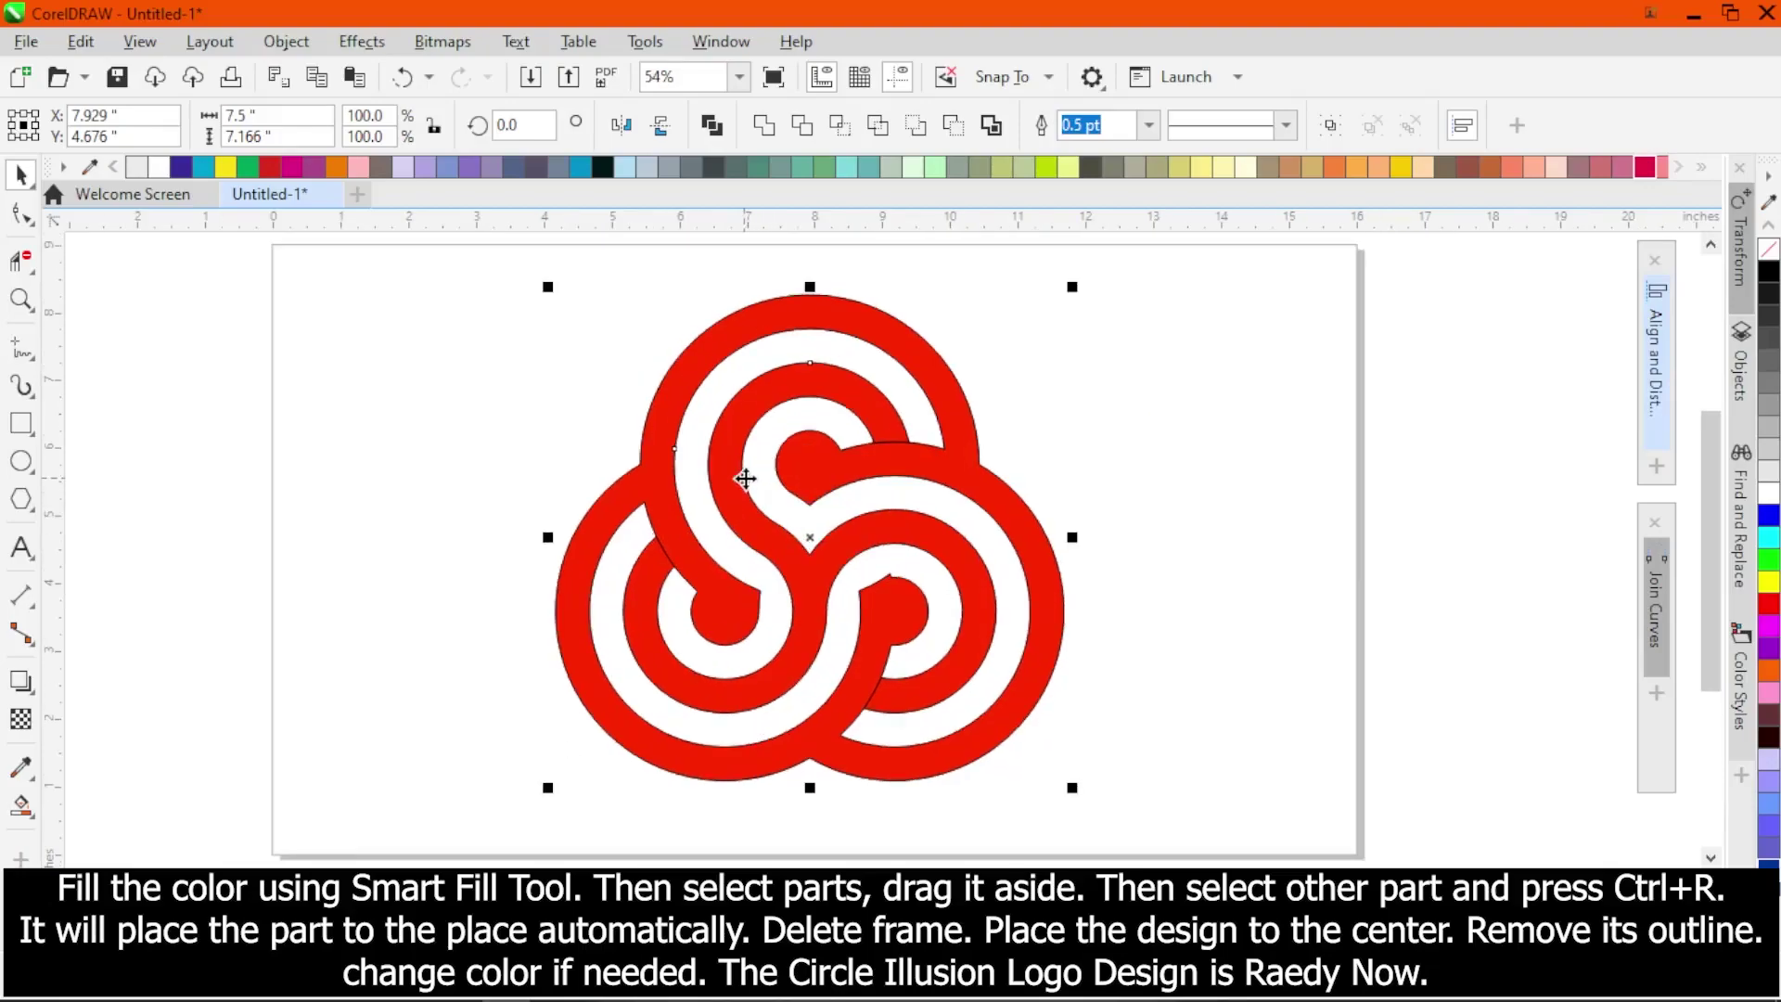
Step: Remove the outline from the two bands and recolour them crimson
{"action": "right_click", "coordinate": [1766, 258]}
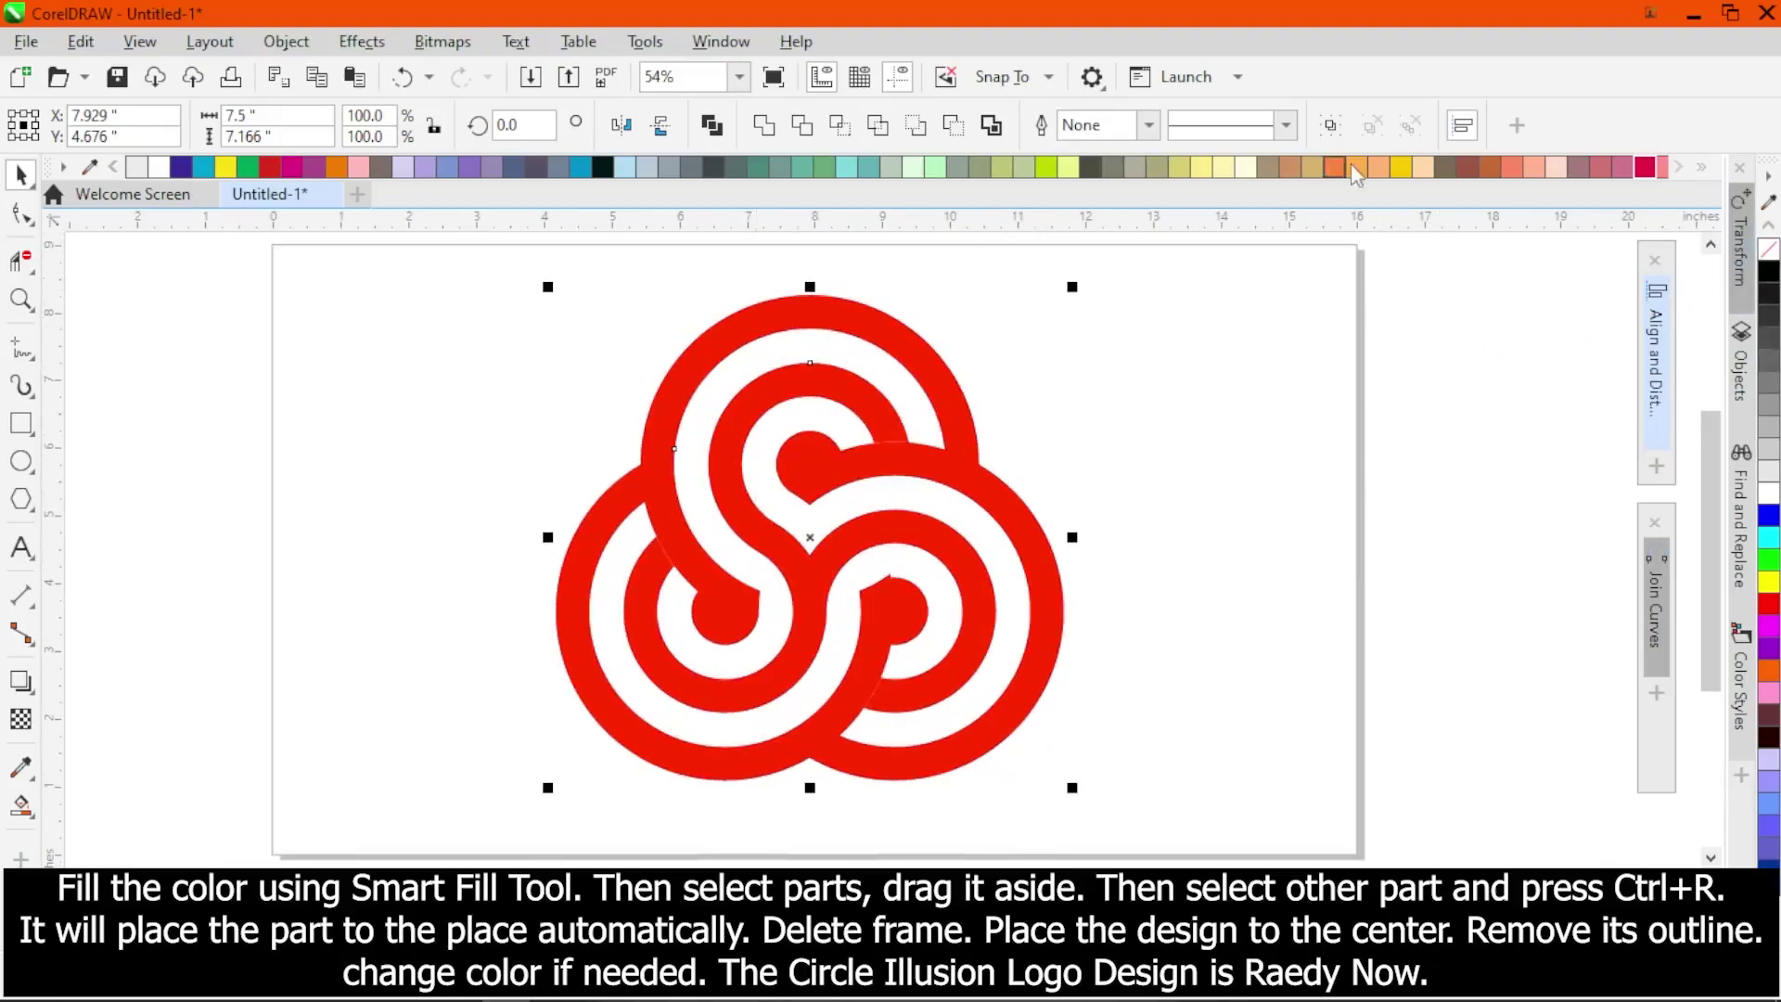
{"action": "left_click", "coordinate": [1644, 167]}
{"action": "left_click", "coordinate": [1461, 500]}
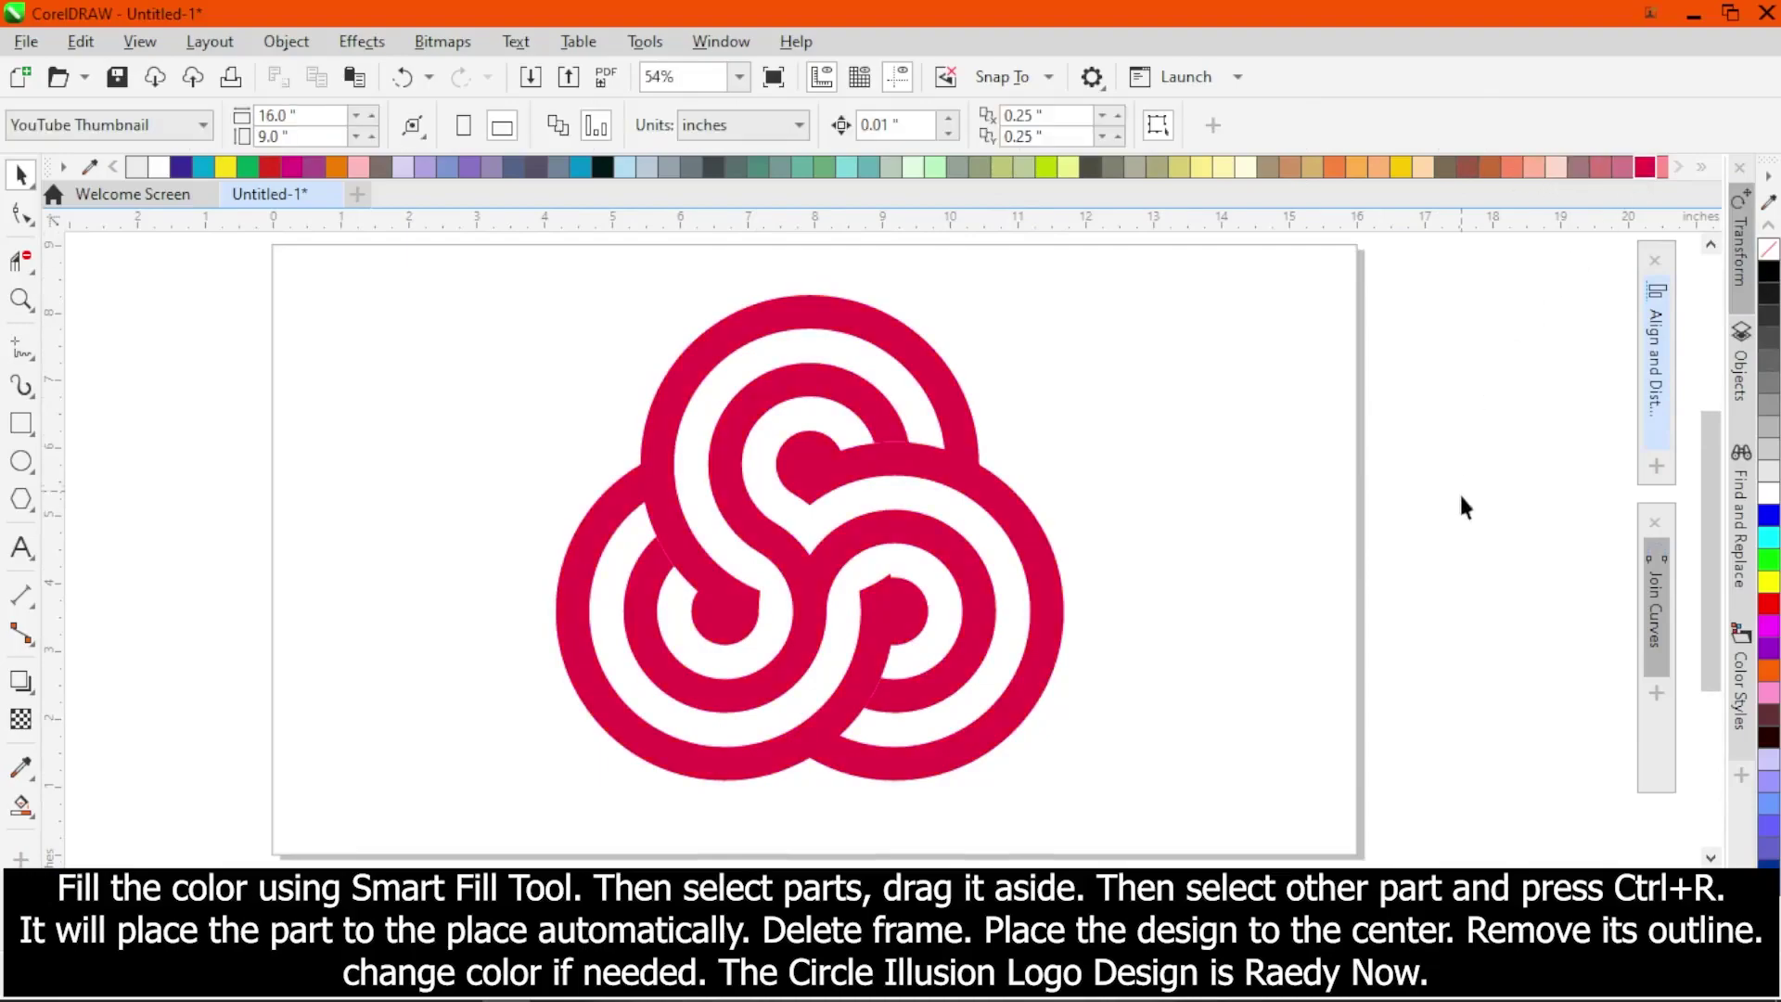